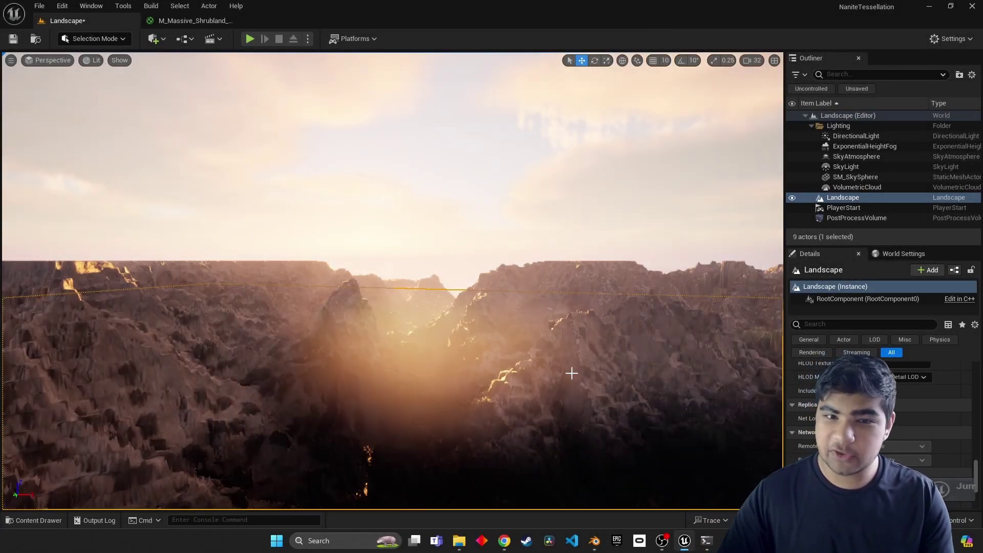
Step: Frame the whole landscape, examine its outline, and look over the M_Massive_Shrubland_Tessellation material graph
key(f)
mouse_move(392, 280)
alt+mouse_down()
mouse_move(231, 281)
mouse_move(392, 281)
alt+mouse_up()
alt+drag(594, 281, 614, 282)
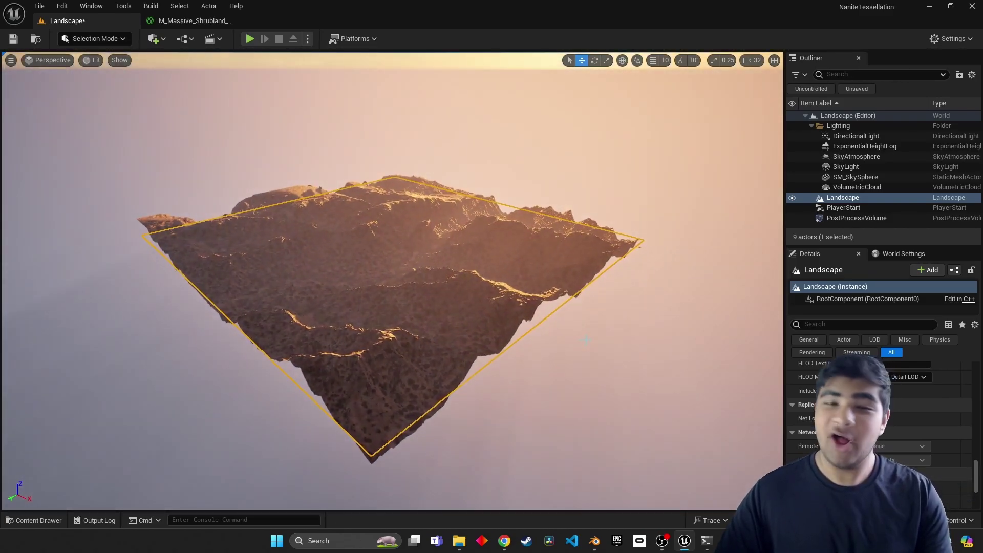
click(225, 20)
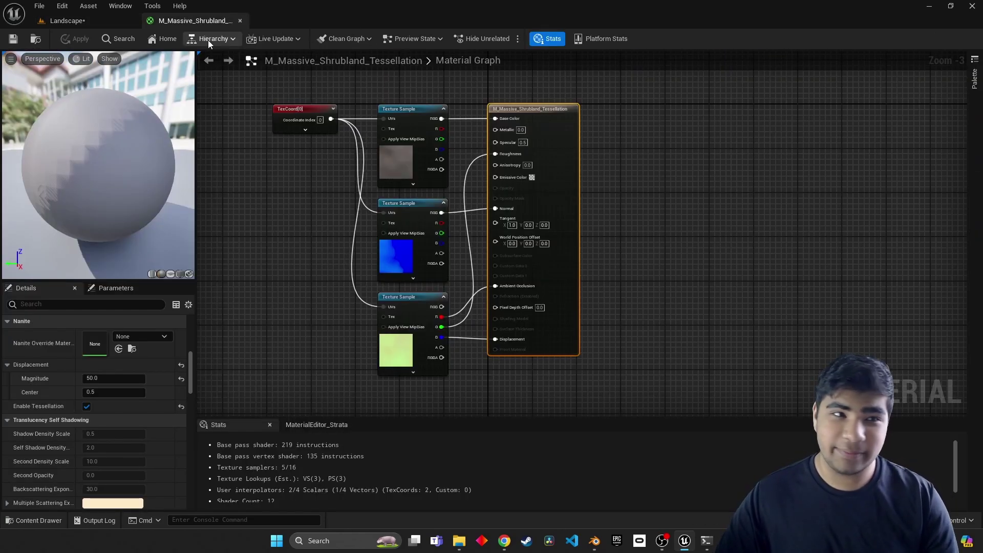
click(77, 21)
Step: Display the landscape in the Nanite Overview visualization mode
click(95, 60)
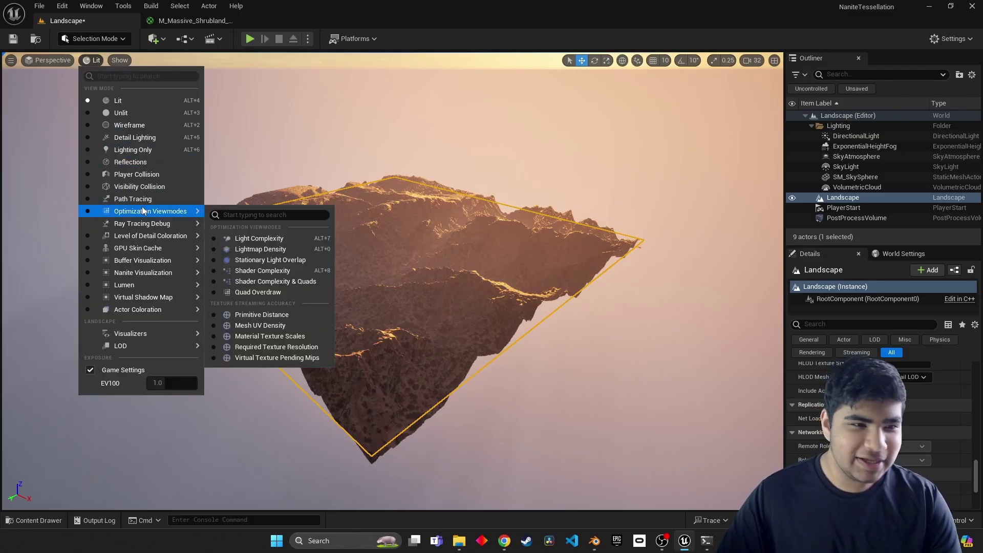
mouse_move(185, 271)
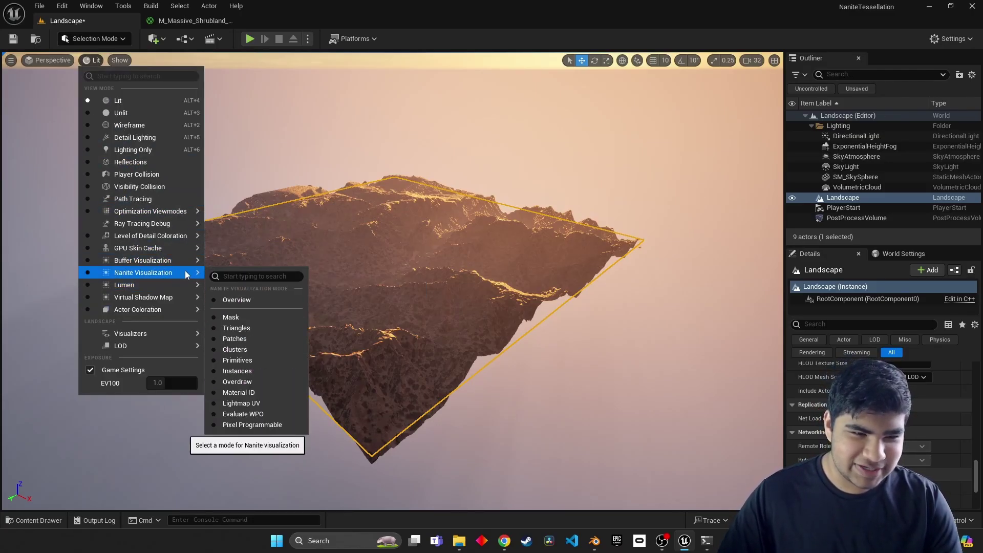
click(239, 300)
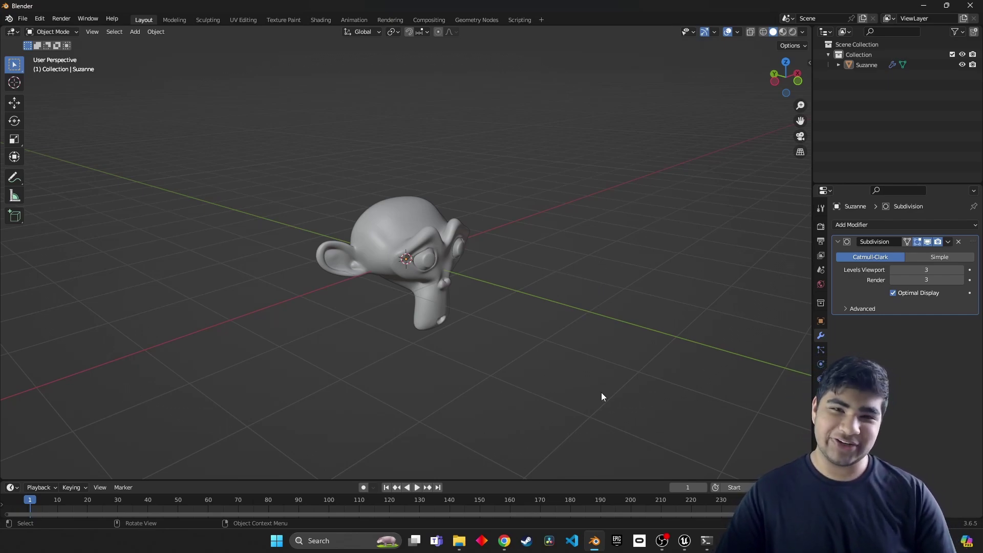
Step: Examine the subdivided Suzanne head in Blender, switch to the Monkey level in Unreal Engine, and toggle game view
middle_drag(601, 397, 598, 313)
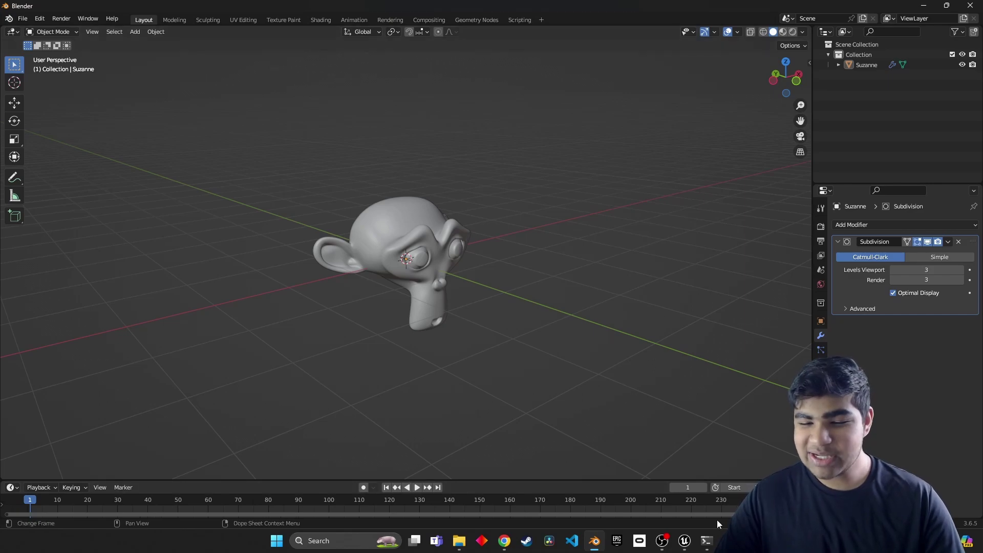
click(684, 540)
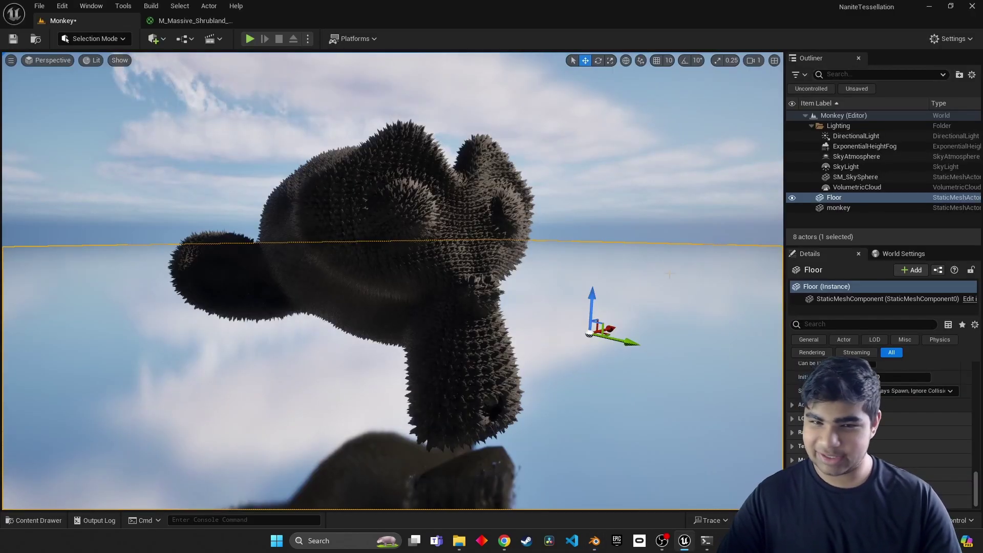
key(g)
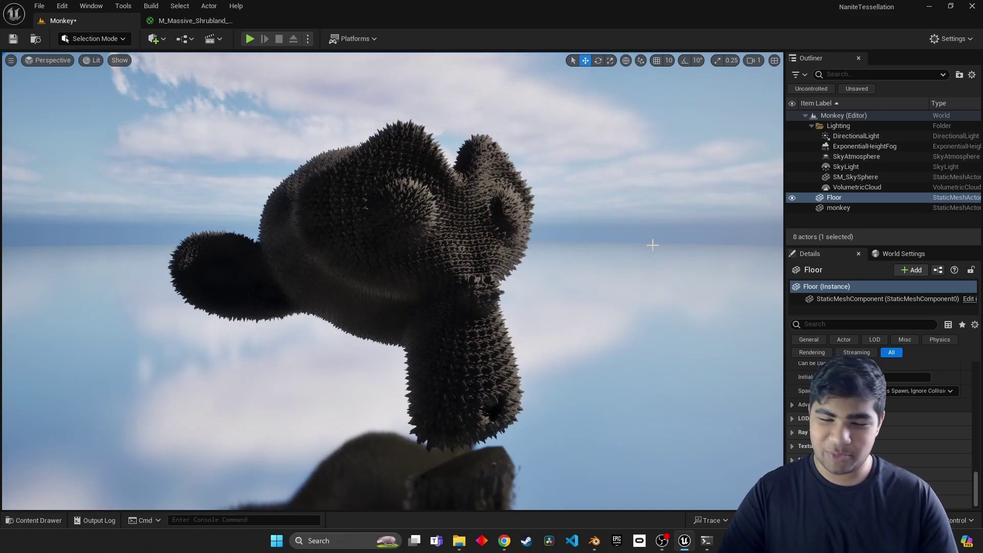
Step: Inspect the monkey mesh in the Nanite Triangles visualization, and return the viewport to Lit mode
click(96, 61)
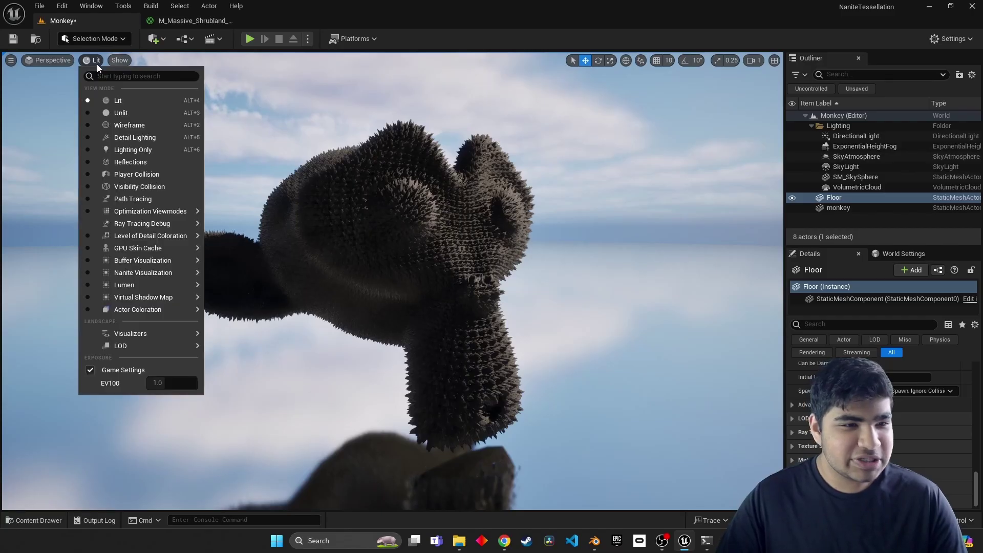
mouse_move(159, 284)
mouse_move(189, 273)
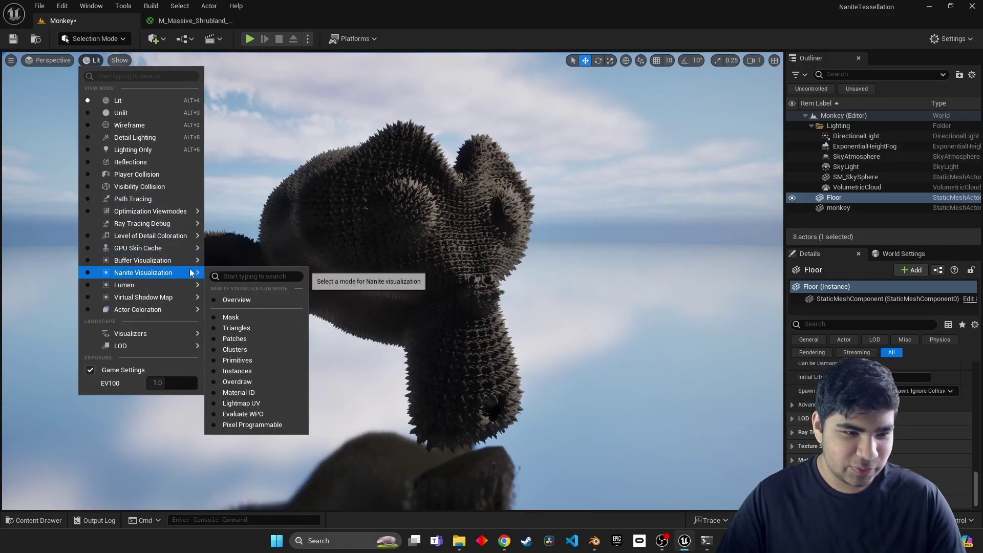
click(263, 334)
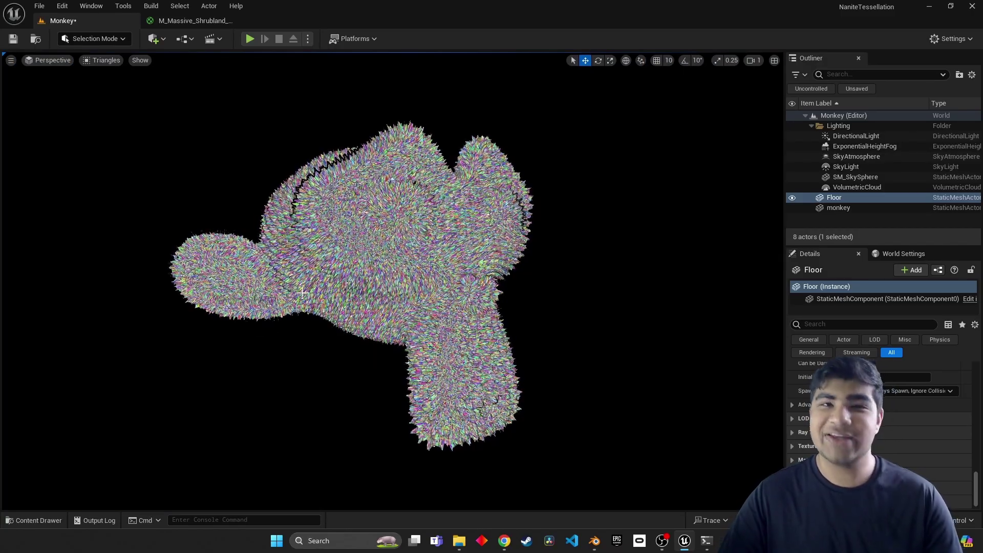
click(96, 59)
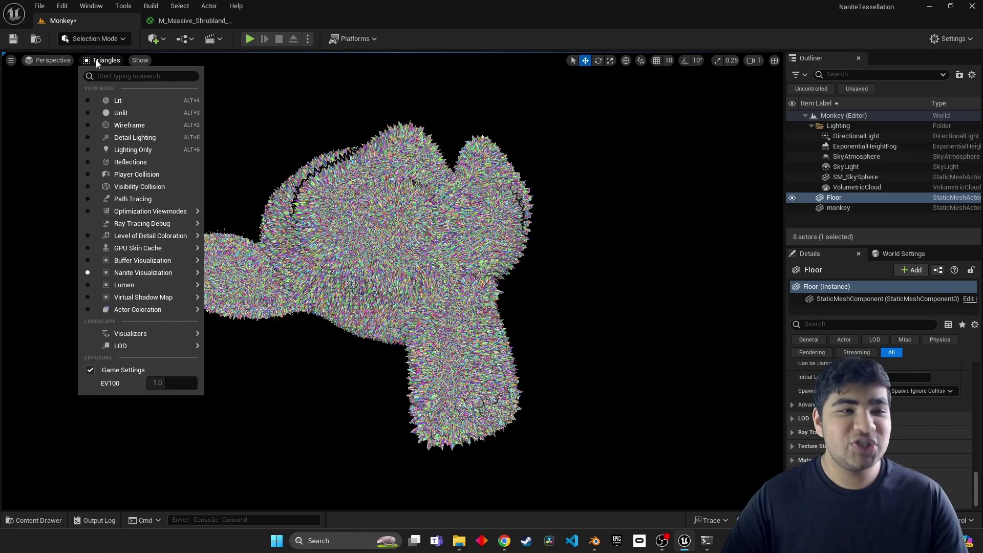
click(132, 100)
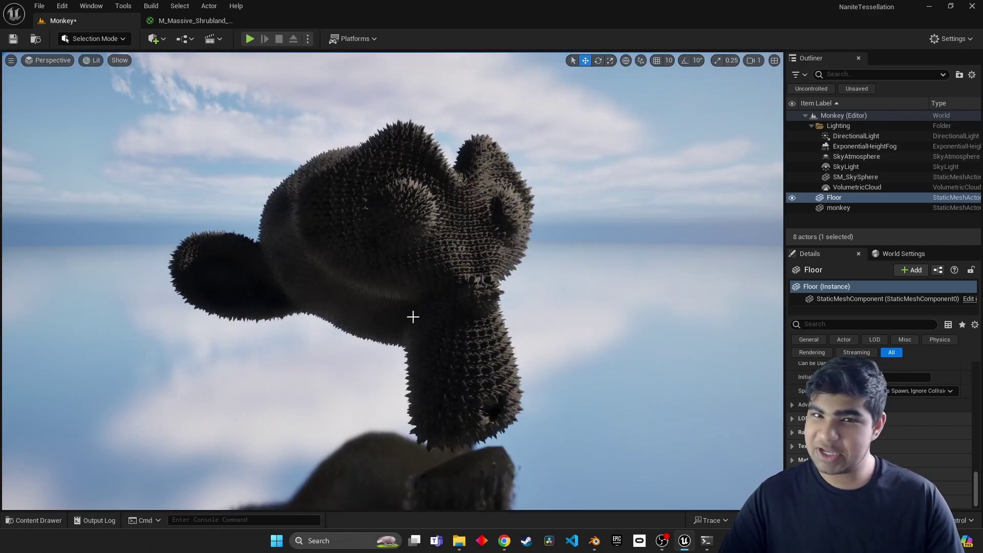
Step: Apply the rocky material to the monkey mesh and rotate the sun to try different light directions on it
key(ctrl+space)
drag(237, 381, 337, 272)
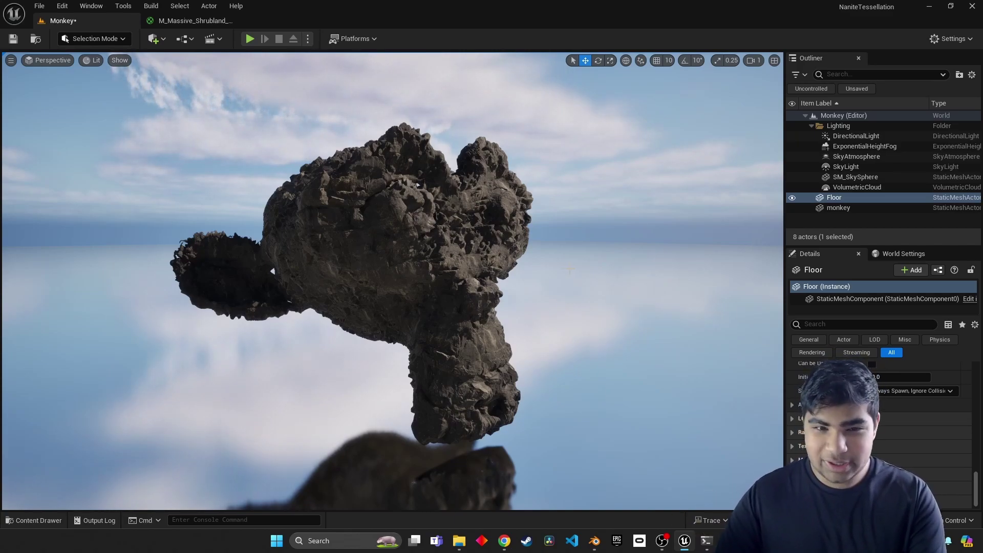
key(ctrl+l)
key(ctrl+l)
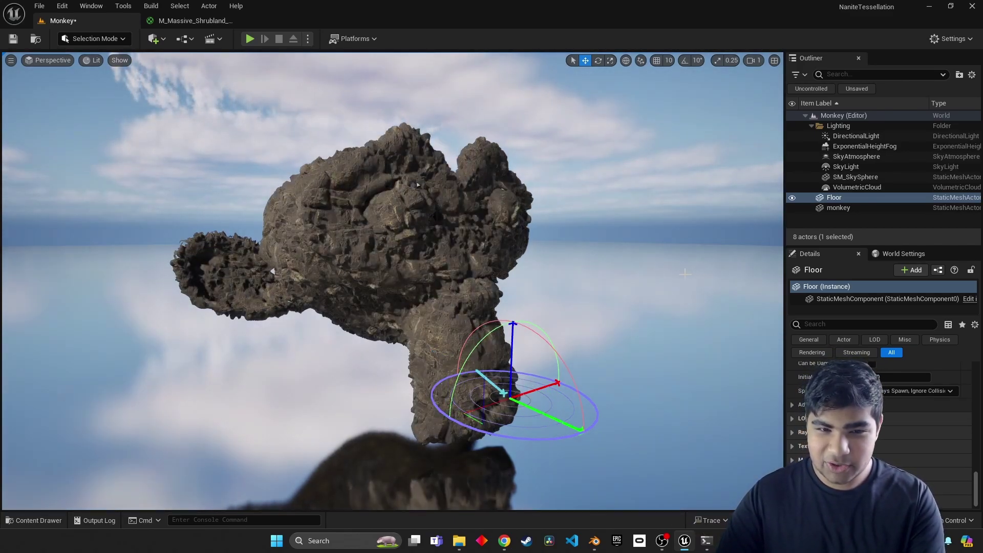
key(ctrl+l)
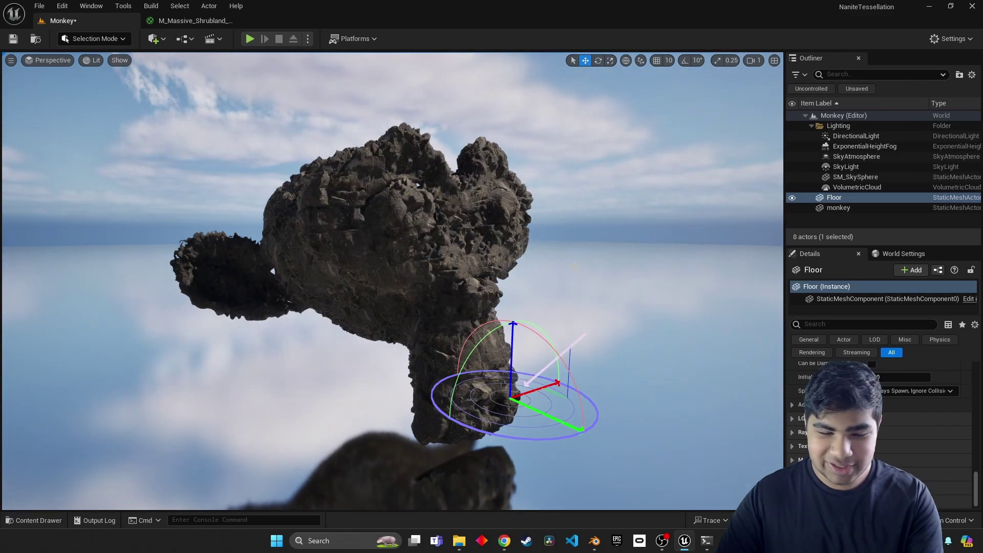
Step: Apply the spiky displacement material to the monkey mesh and adjust the sun's direction to light its surface
key(ctrl+space)
drag(235, 376, 487, 280)
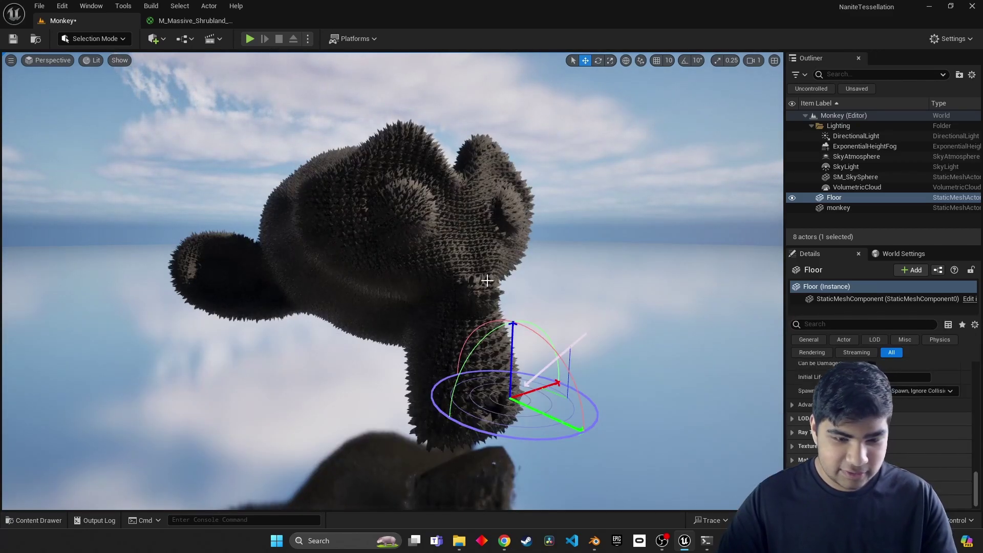
key(ctrl+l)
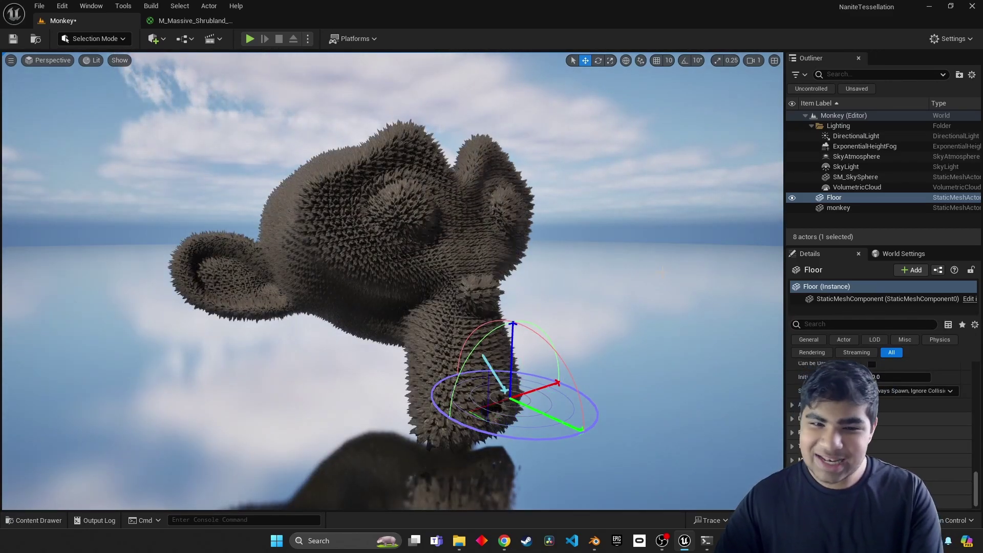
key(ctrl+l)
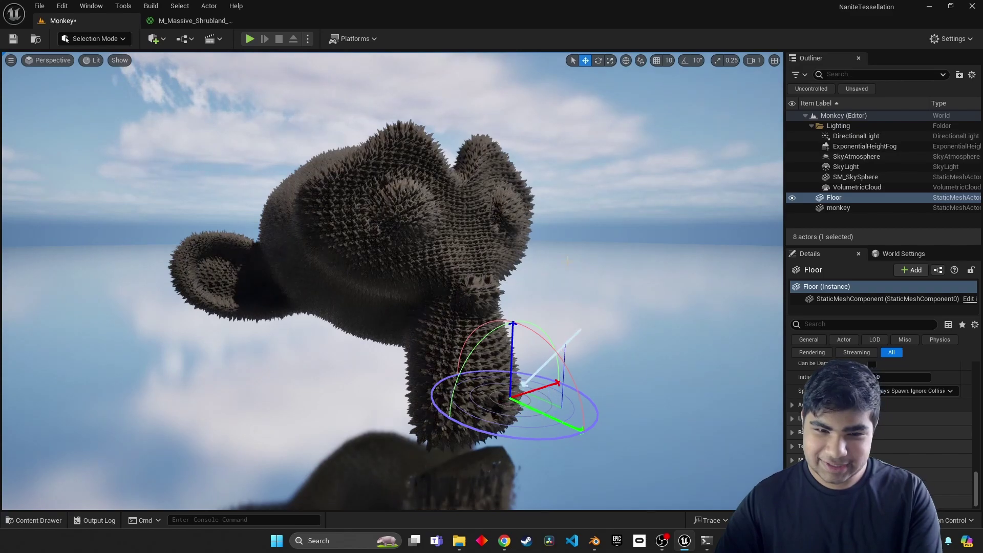
key(ctrl+l)
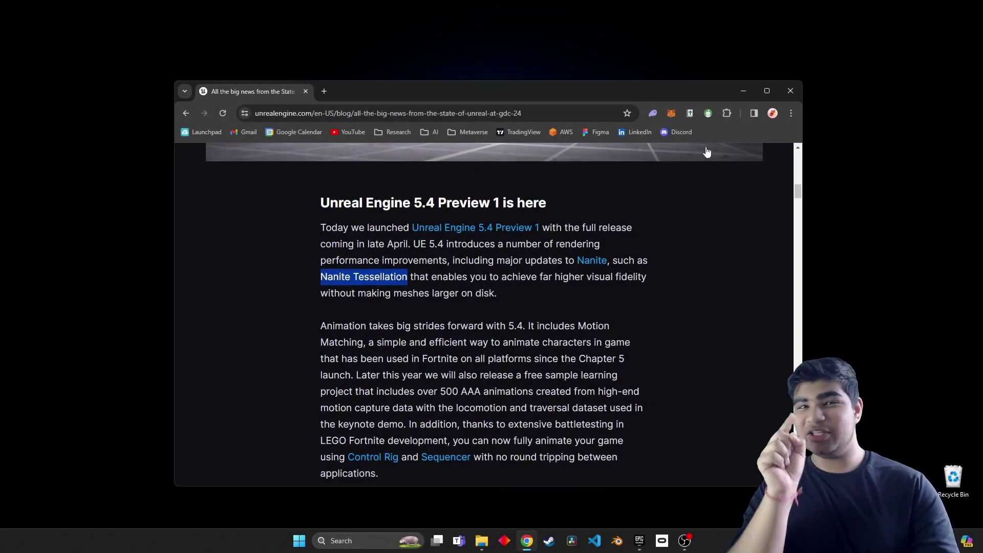
Step: Create a blank Games project named NaniteTessellation with Raytracing enabled
click(749, 88)
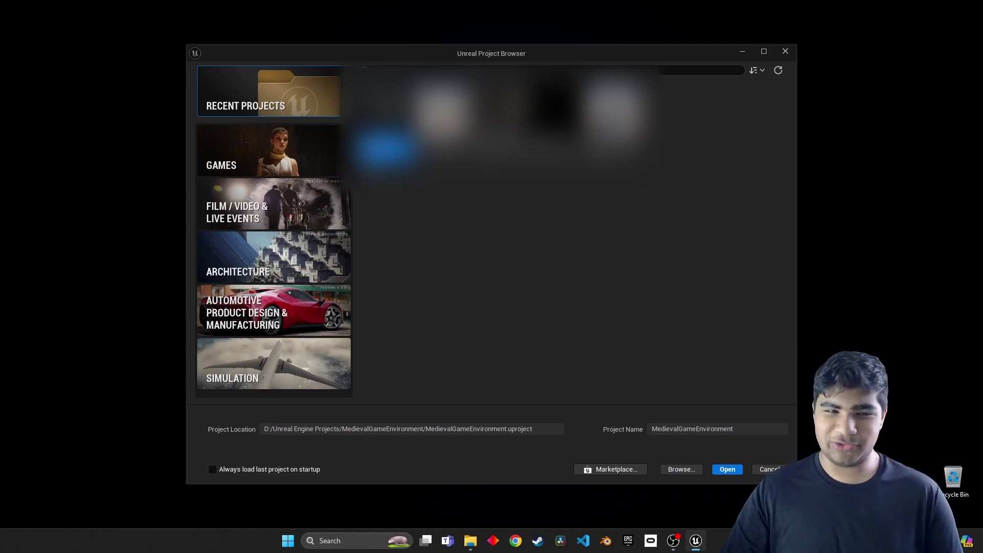
click(331, 145)
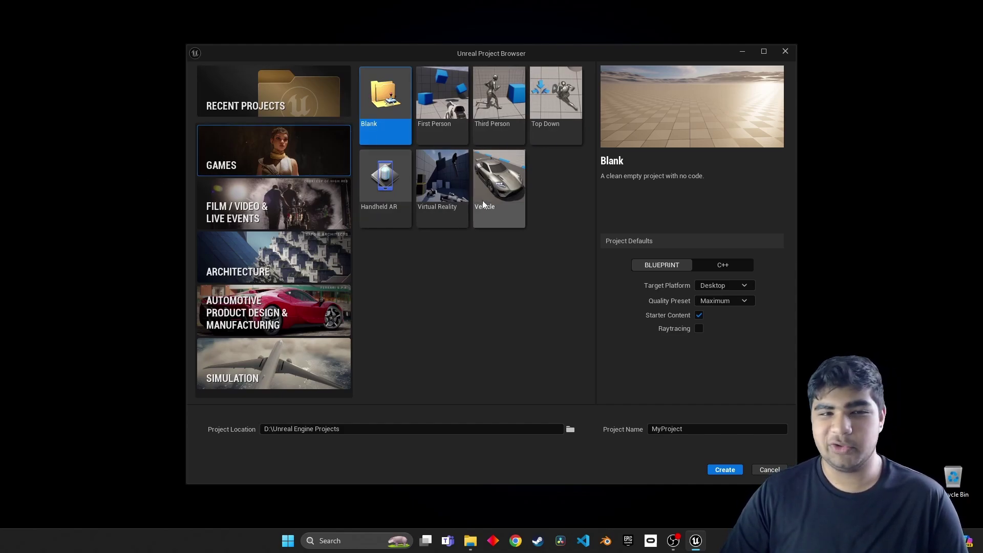
click(699, 328)
click(682, 430)
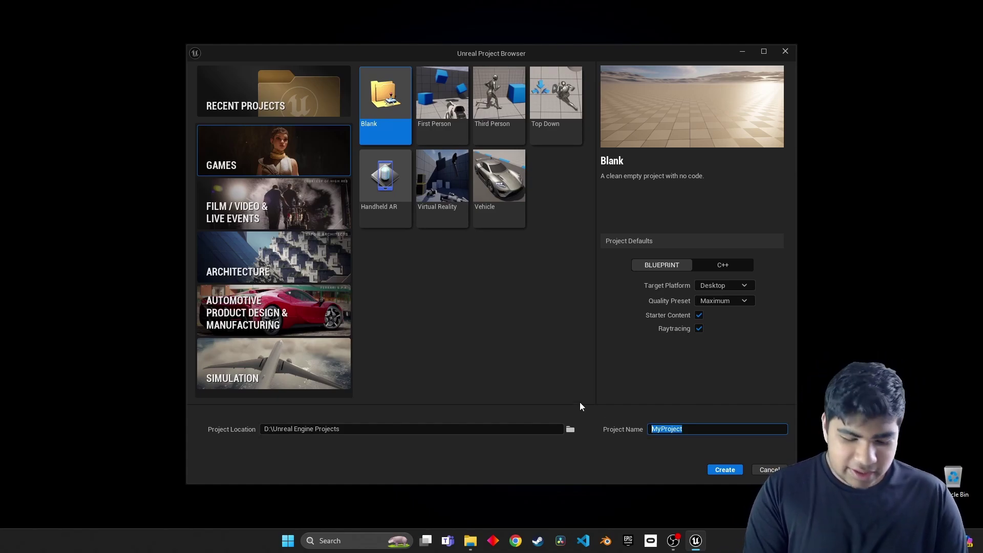
text(NaniteTes)
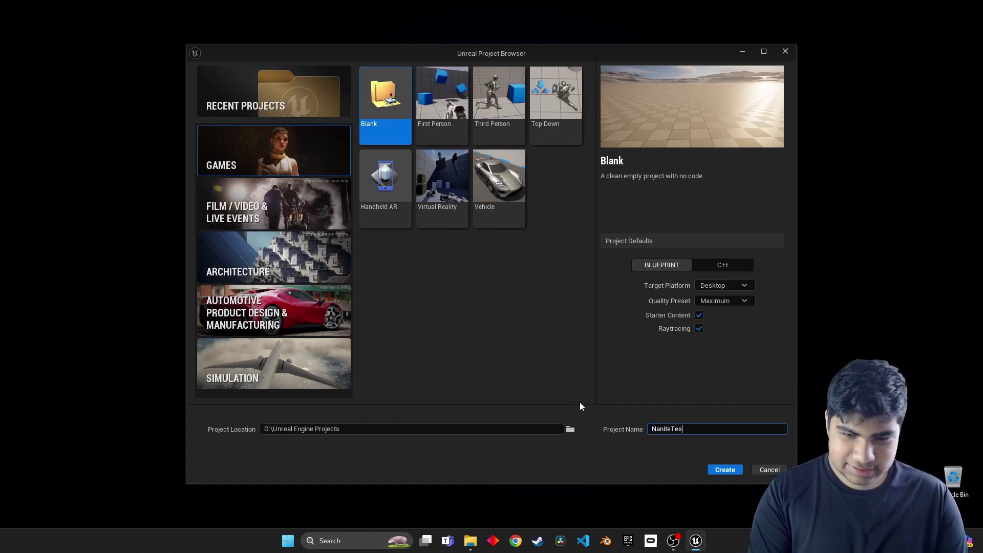
text(sellation)
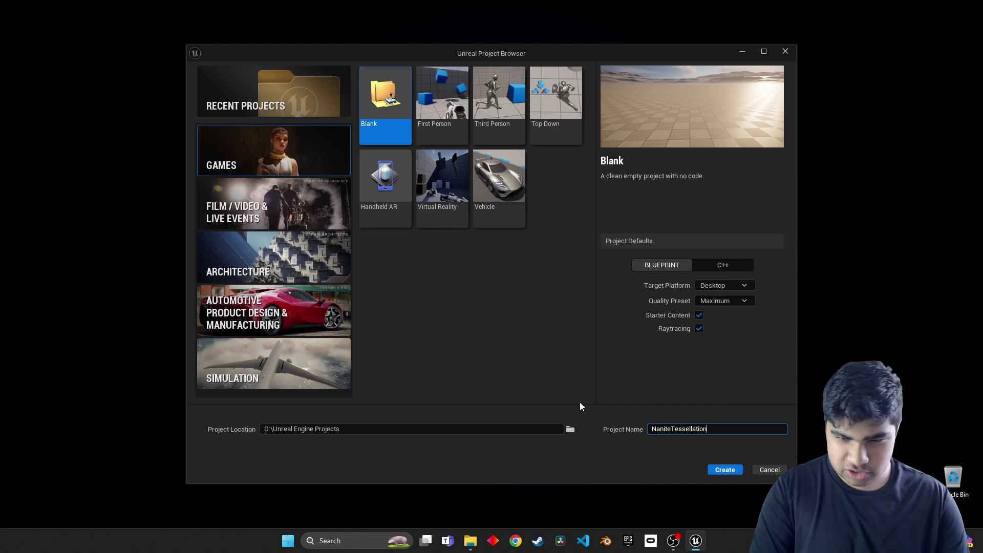
click(726, 470)
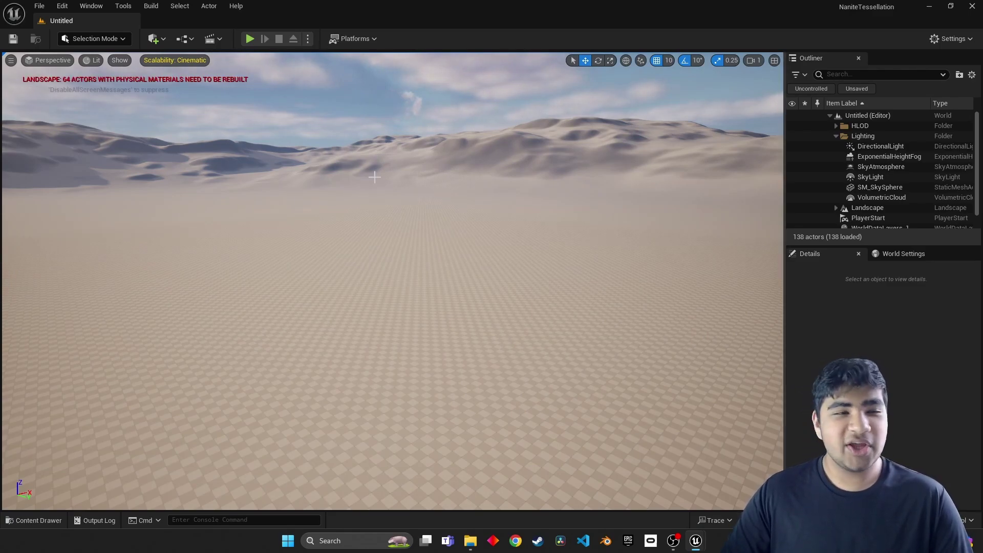
Step: Enable the Nanite Displaced Mesh beta plugin, restart the editor to apply it, and close the Plugins window
click(62, 5)
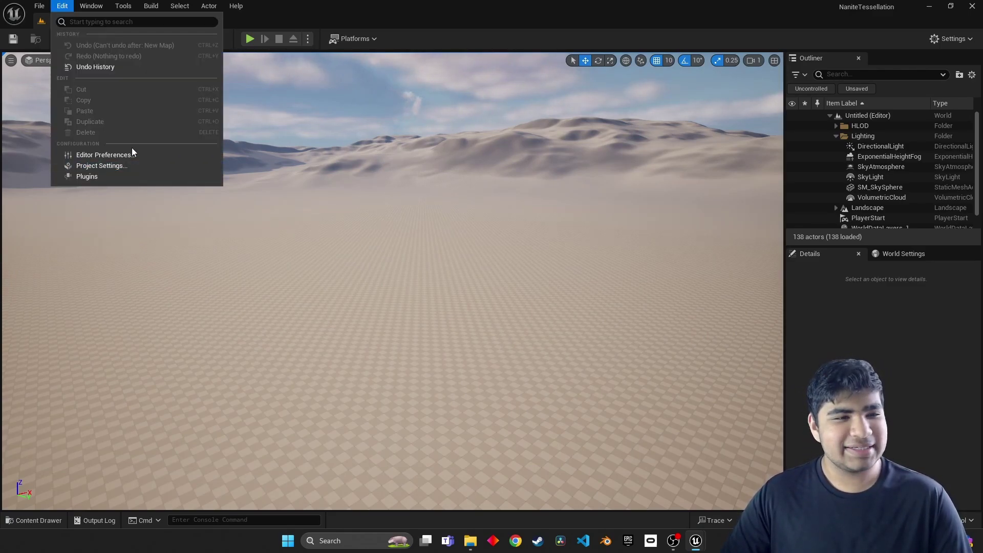
click(124, 174)
text(nan)
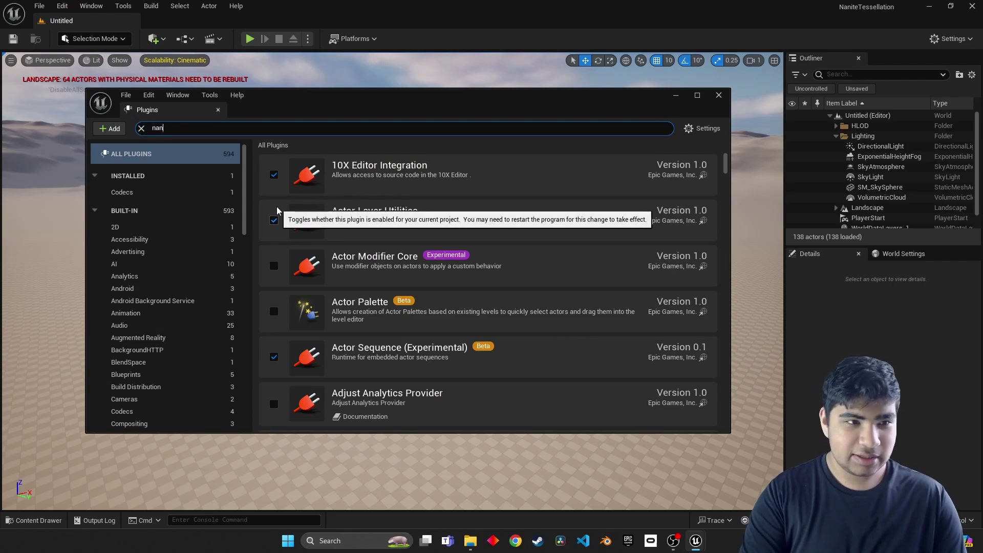
text(ite)
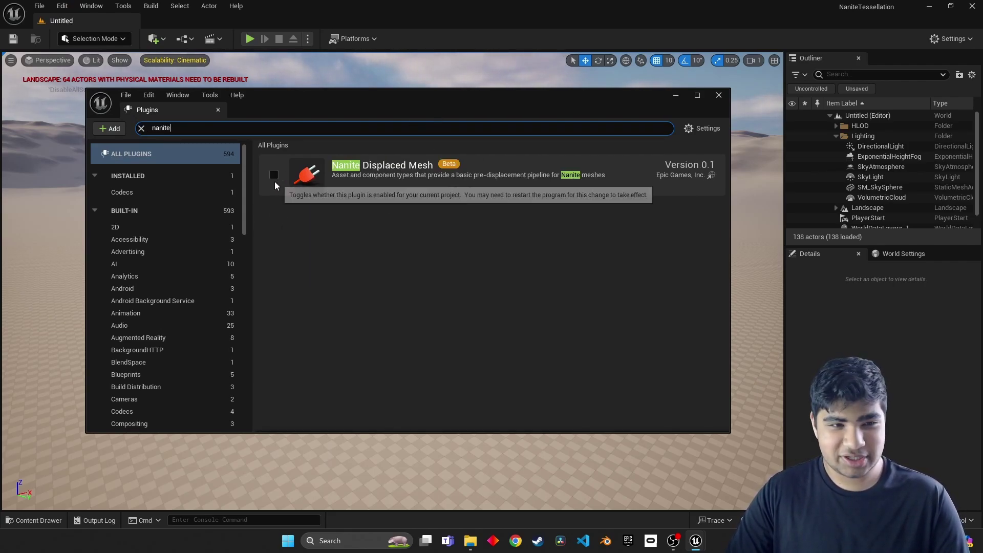
click(274, 175)
click(576, 299)
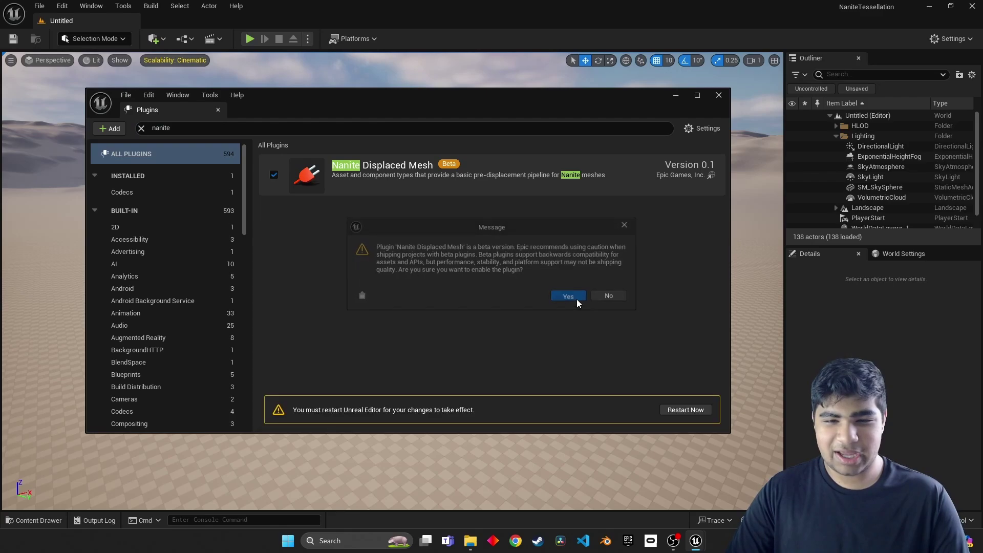
mouse_move(449, 165)
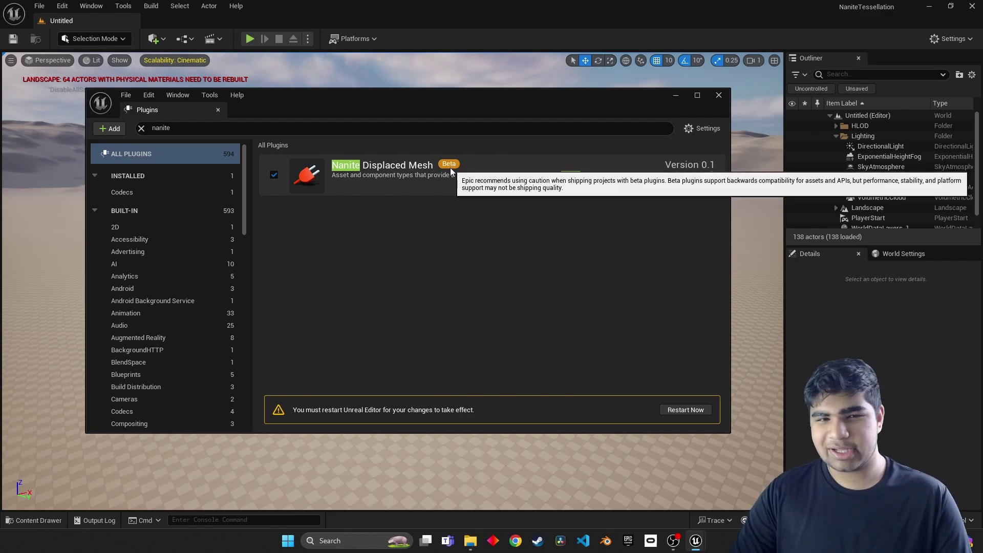
click(683, 408)
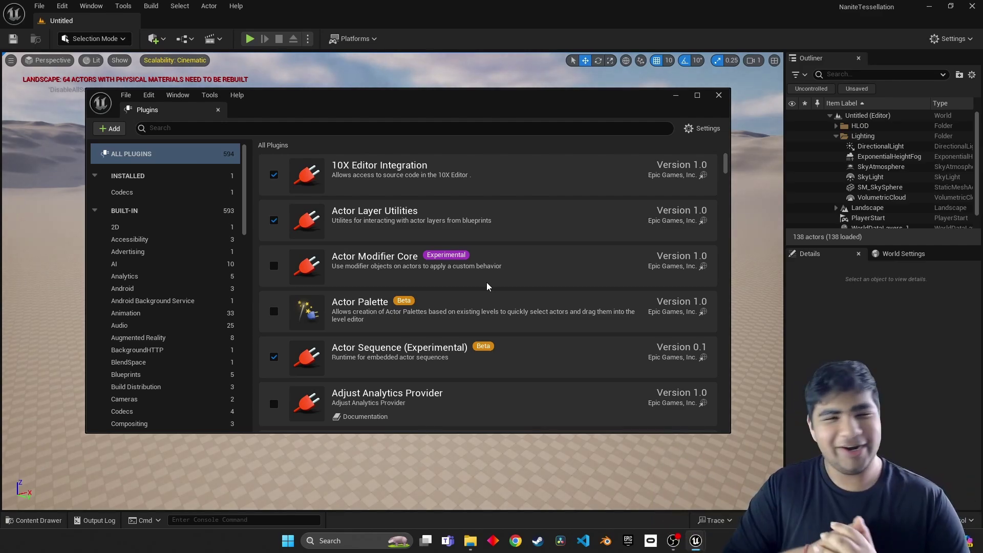
click(719, 95)
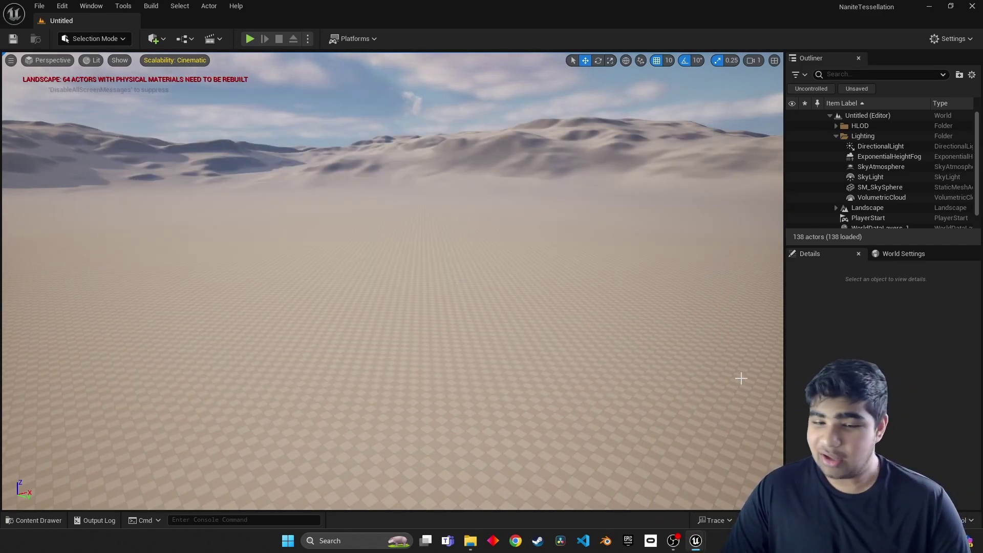
Step: Switch to the Epic Games Launcher and show the NaniteTessellation project's folder in File Explorer
click(629, 542)
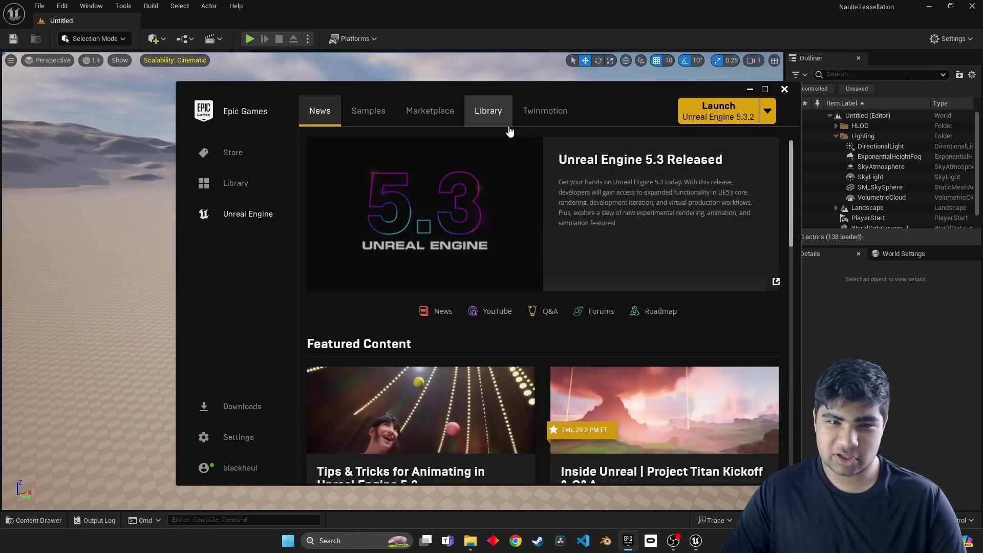
click(489, 112)
right_click(376, 410)
click(375, 410)
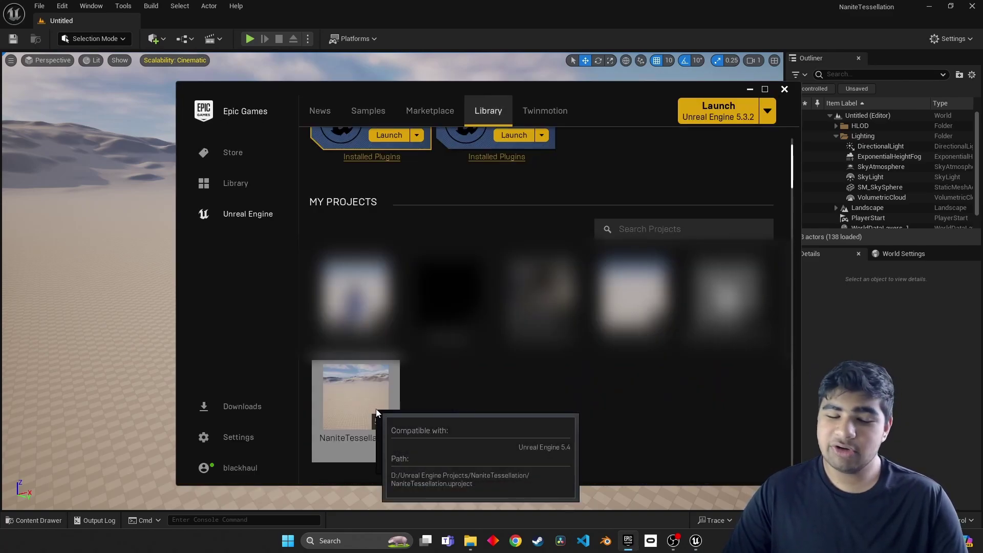
right_click(376, 408)
click(420, 433)
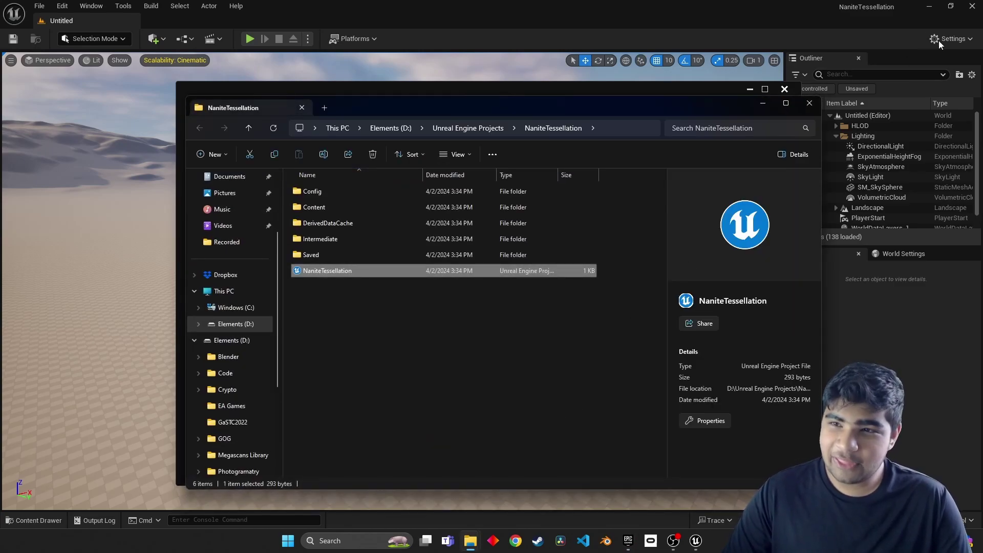
Step: Return to the Unreal Editor and exit it to close the NaniteTessellation project
click(595, 27)
click(39, 5)
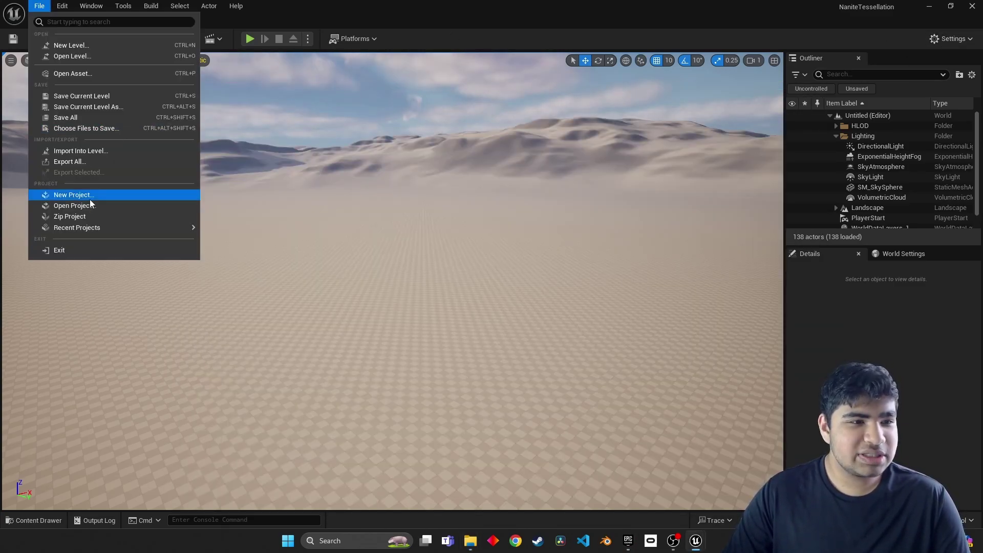
click(82, 250)
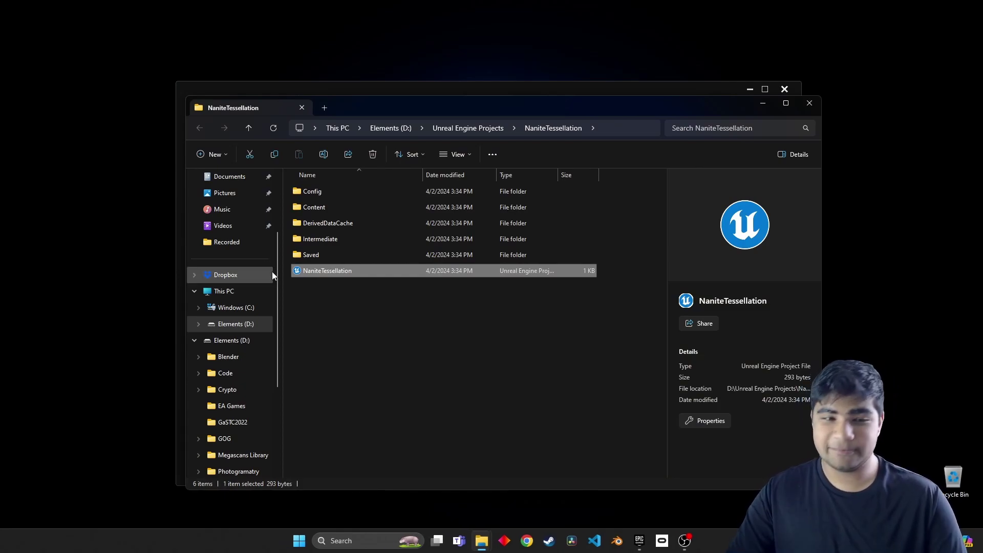
Step: Open the DefaultEngine file from the project's Config folder and locate its Engine.RendererSettings section
double_click(336, 198)
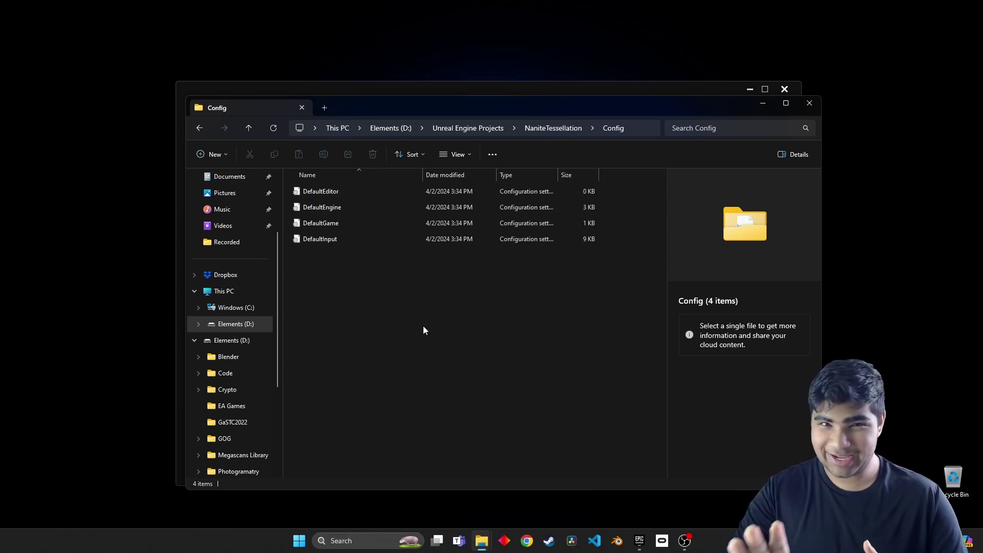
double_click(355, 211)
scroll(367, 250, down, 3)
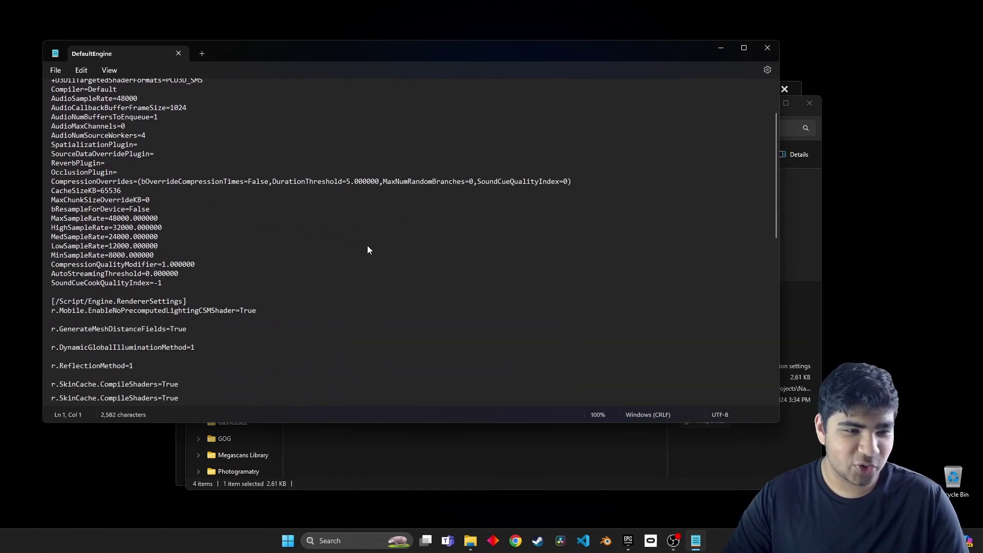
scroll(367, 248, up, 4)
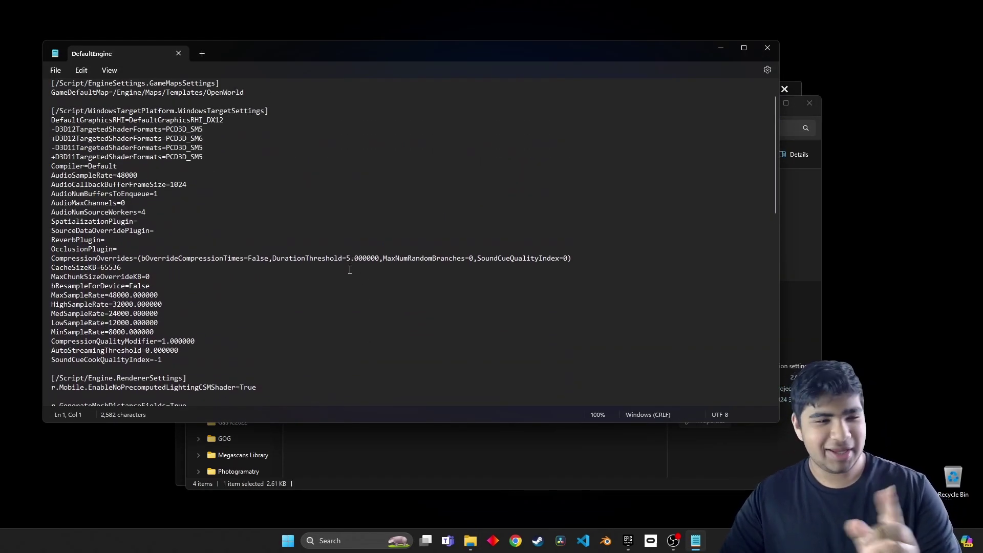
scroll(346, 273, down, 9)
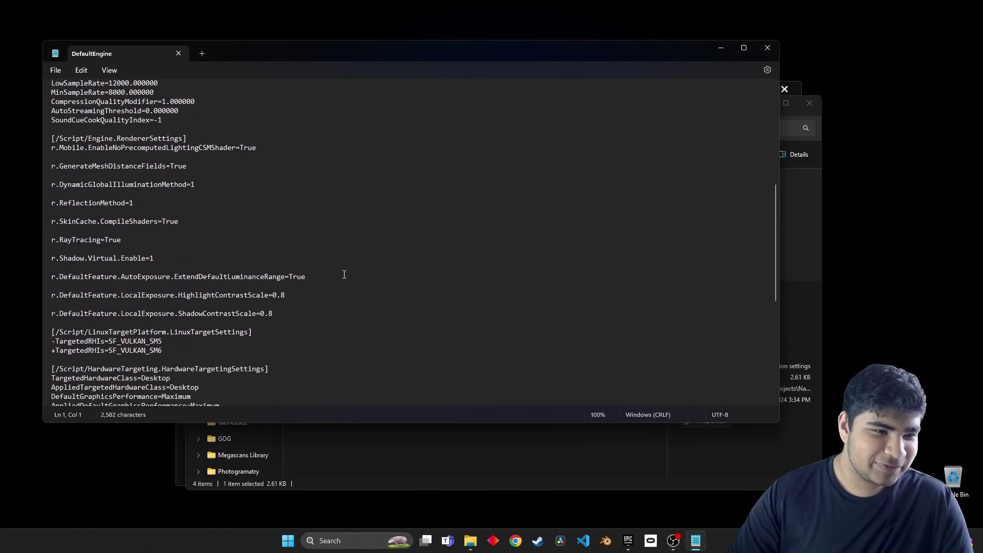
Step: Add the line r.Nanite.AllowTessellation=1 below r.RayTracing=True in the renderer settings
click(133, 245)
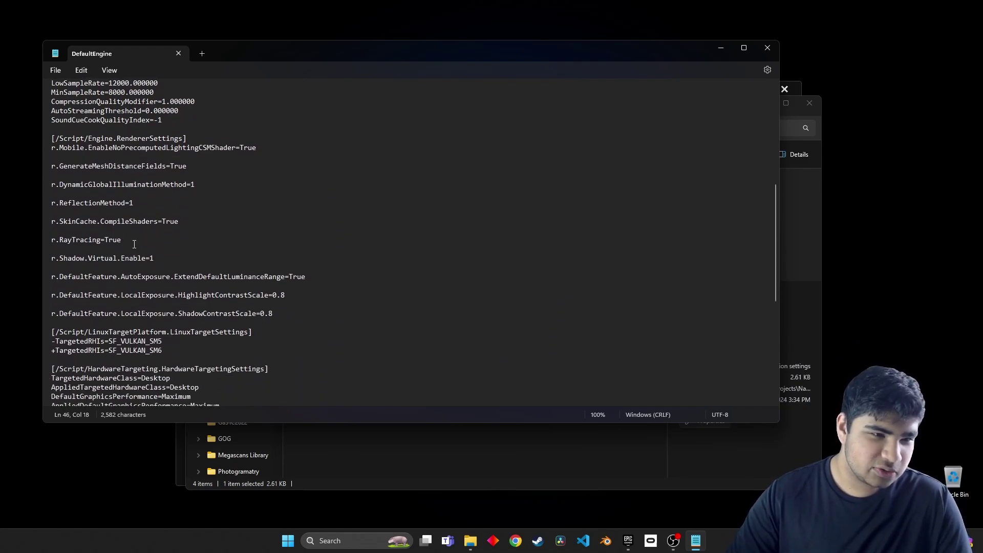
key(Return)
key(Return)
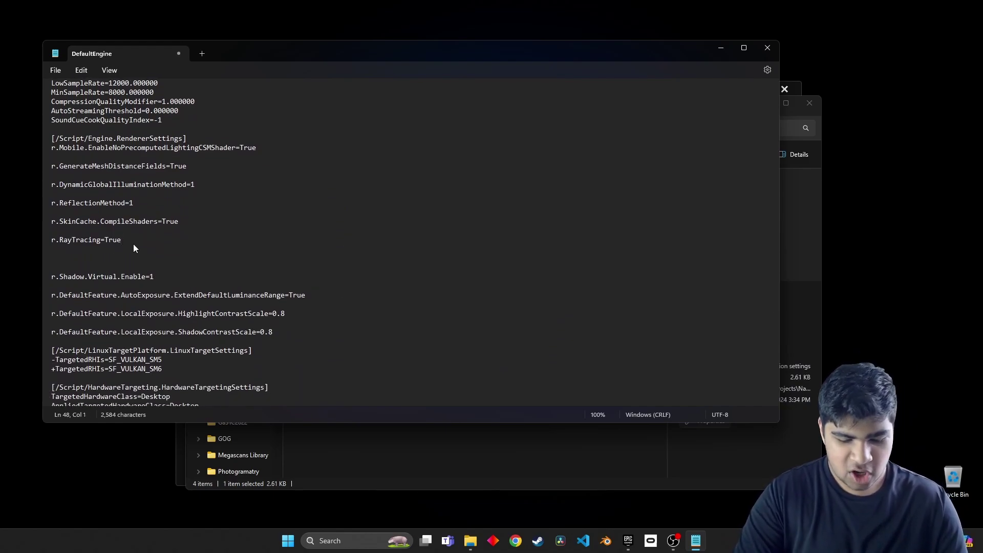
text(r.)
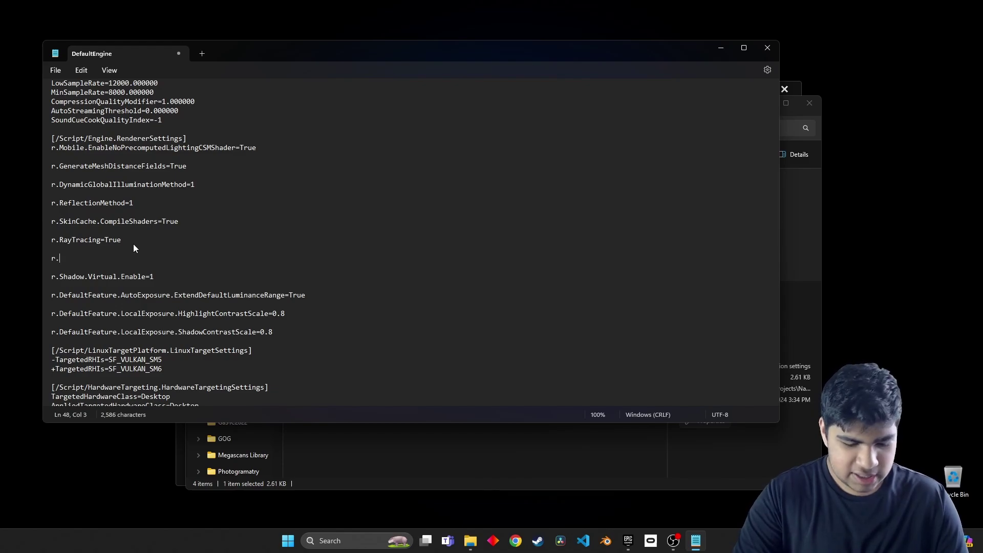
text(Nanite.AllowT)
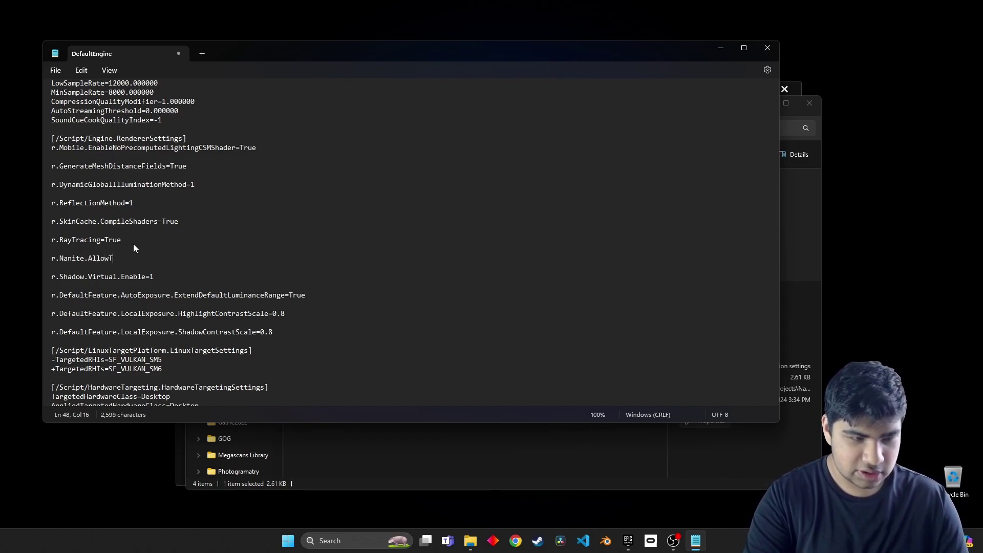
text(essellati)
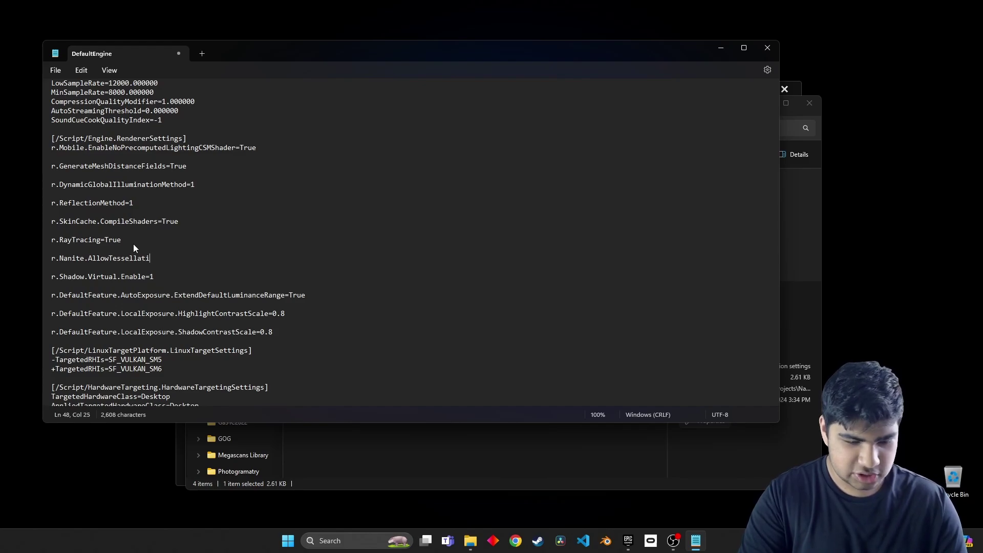
text(on=1)
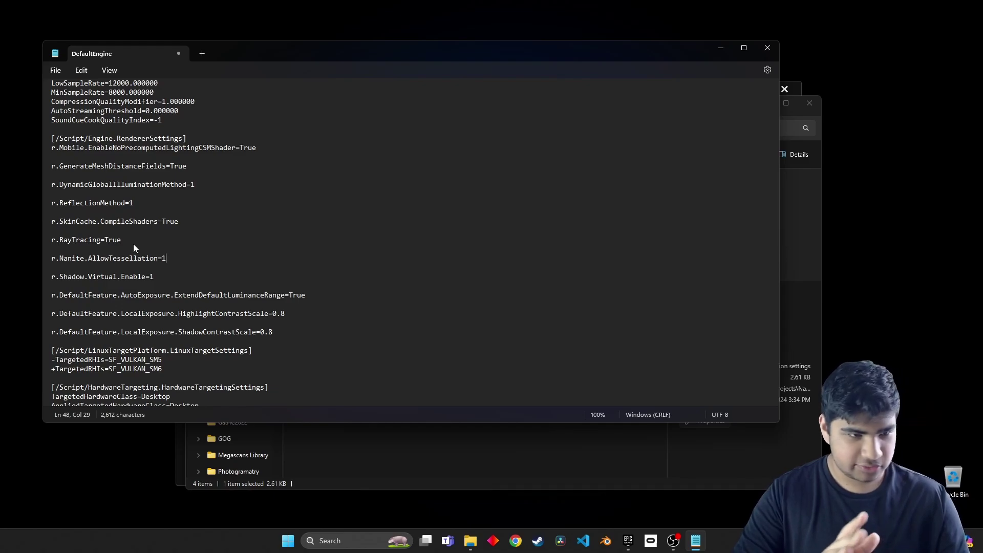
Step: Add the line r.Nanite.Tessellation=1 under the AllowTessellation line, then save and close the DefaultEngine file
key(Return)
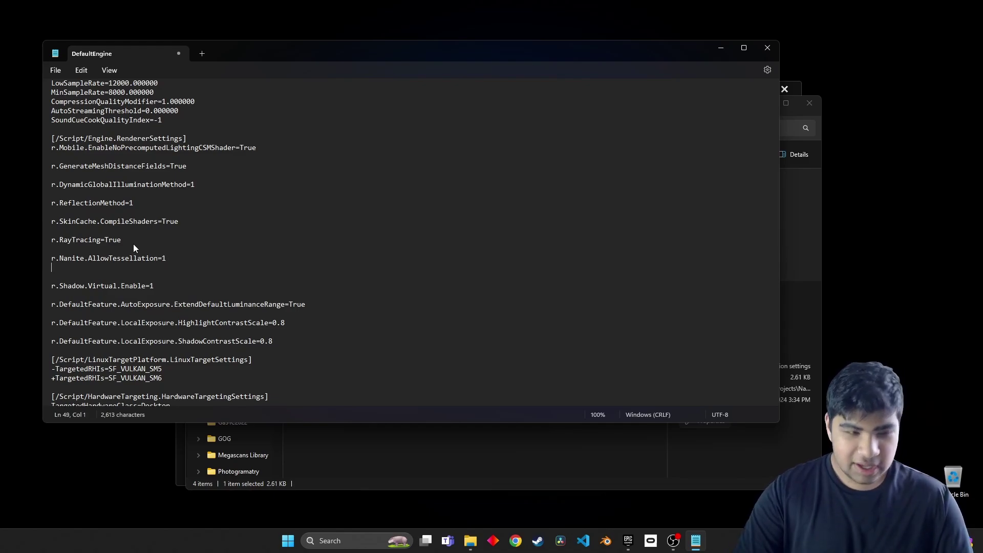
text(r.N)
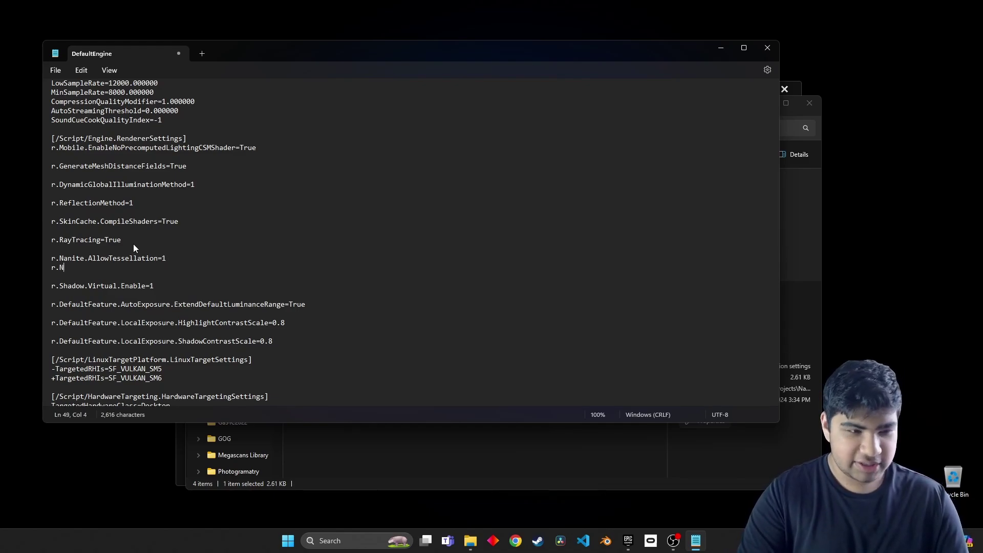
text(anite.)
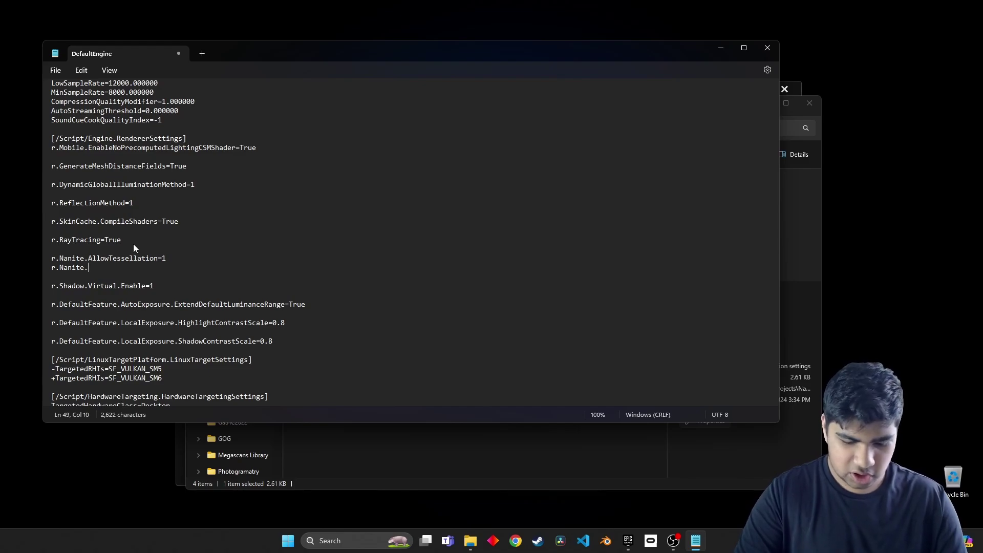
text(Tessellation=1)
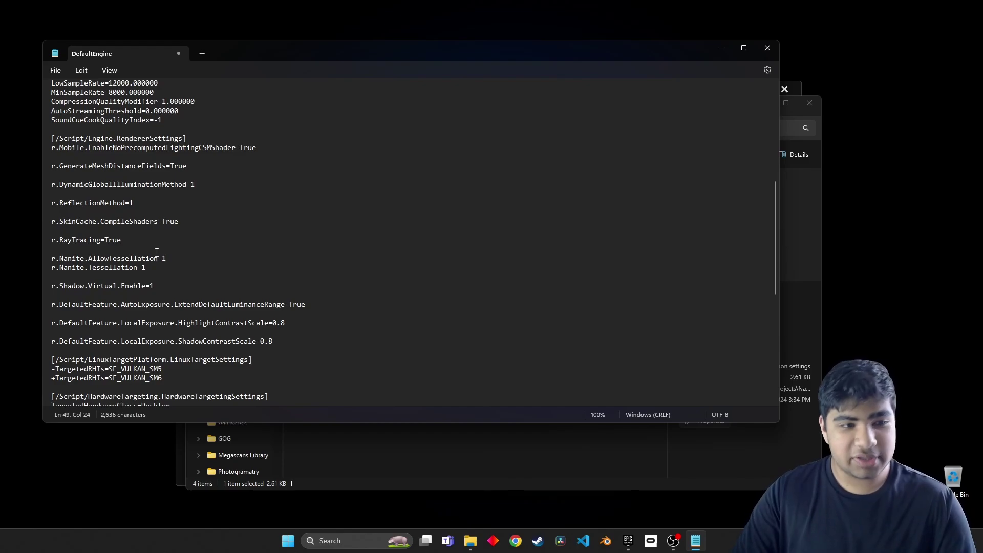
drag(154, 267, 41, 247)
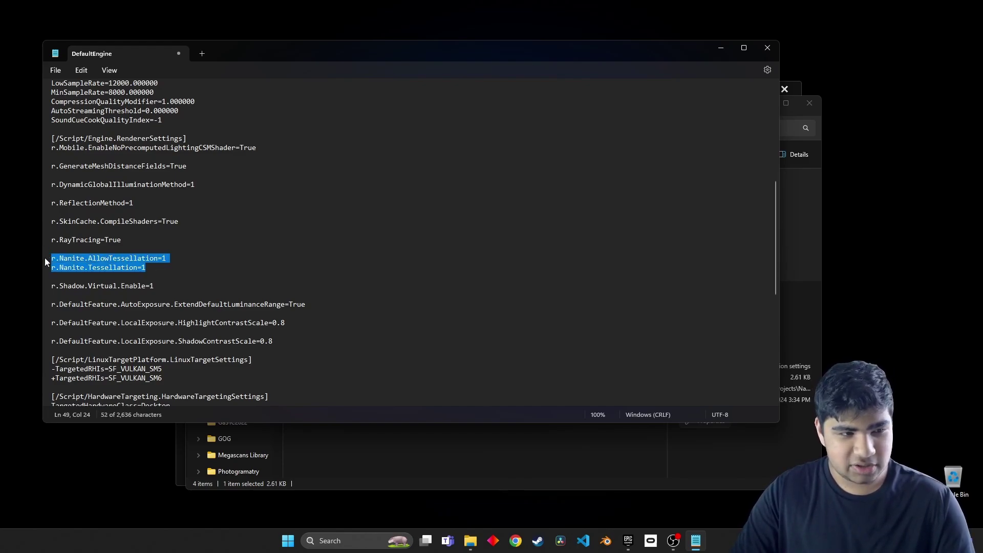
click(67, 259)
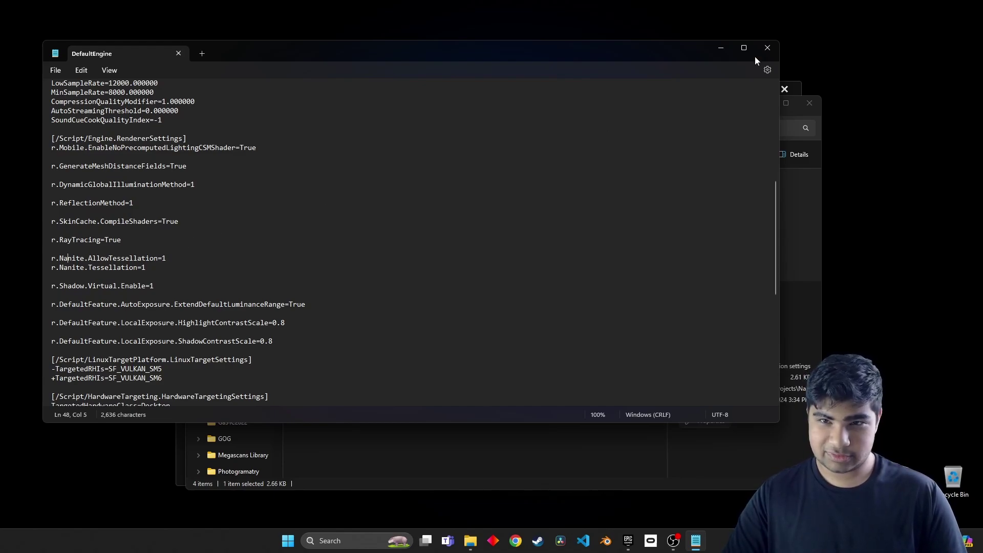
click(767, 47)
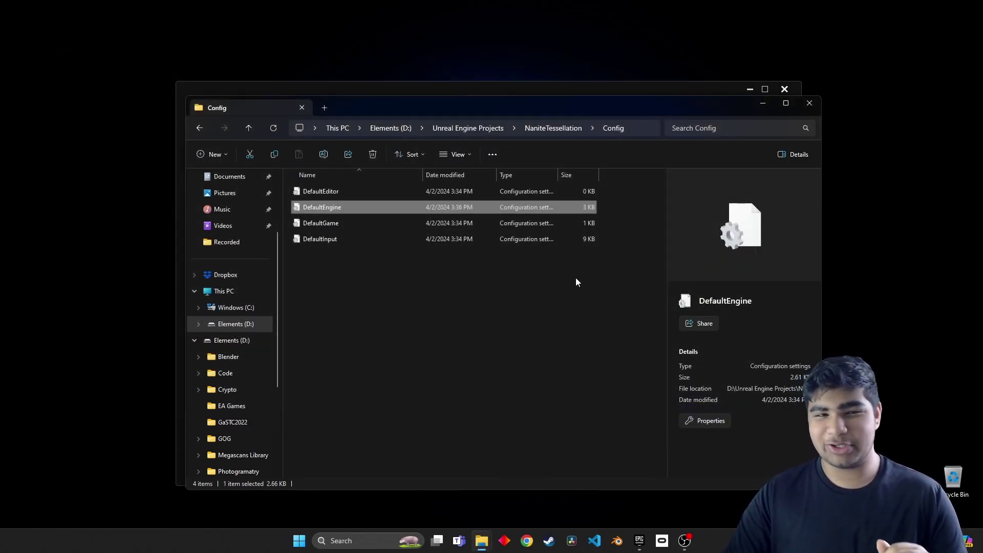
Step: Relaunch the NaniteTessellation project from the Epic Games Launcher's library
click(640, 540)
mouse_move(378, 415)
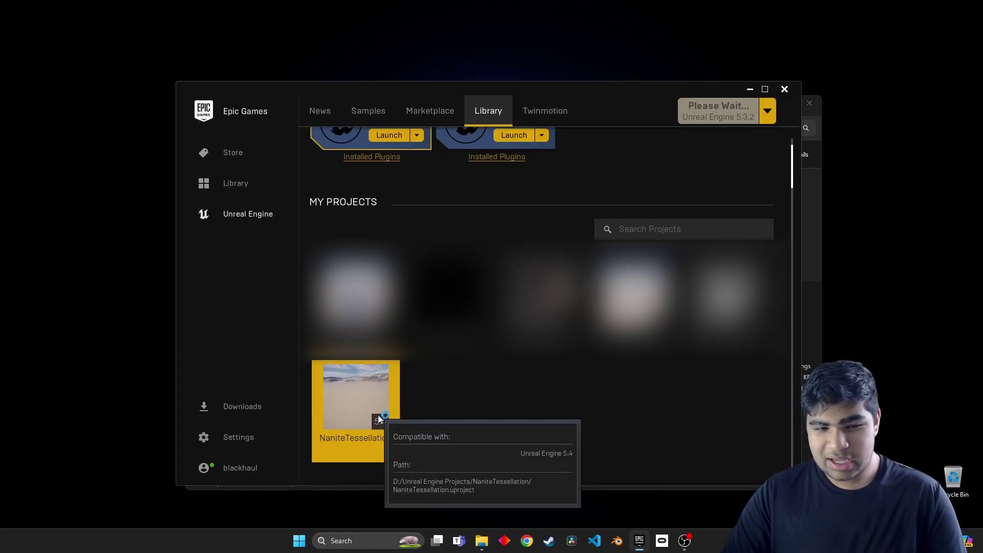
double_click(379, 411)
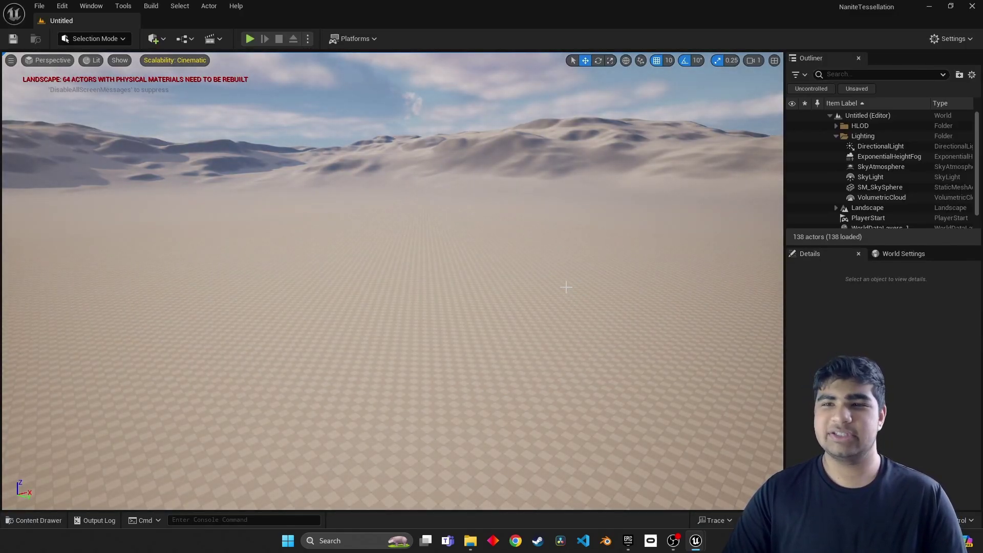
Step: Open Quixel Bridge from the project's content and search the local Megascans assets for "gigantic"
mouse_move(565, 287)
right_down()
mouse_move(566, 194)
mouse_move(550, 292)
right_up()
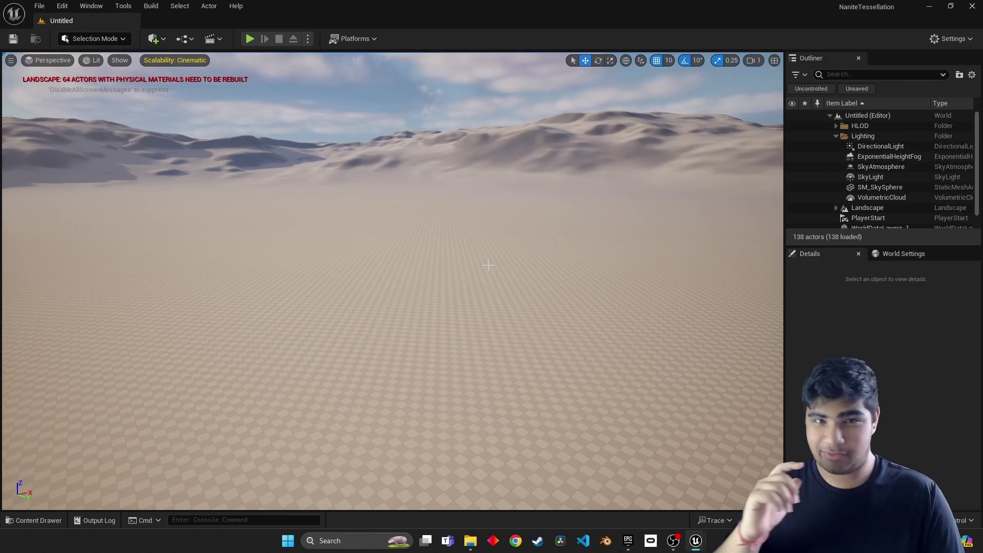
key(ctrl+space)
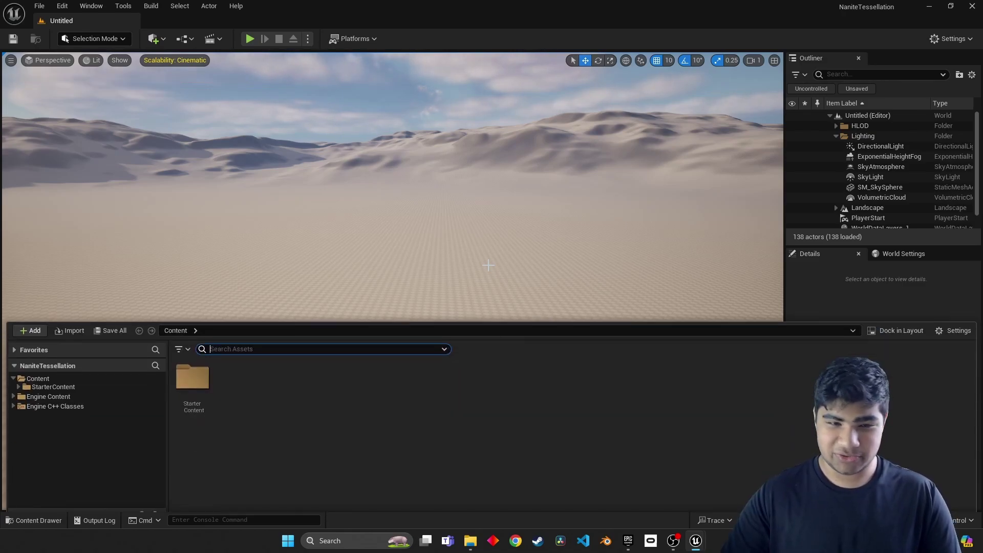
right_click(380, 419)
click(451, 63)
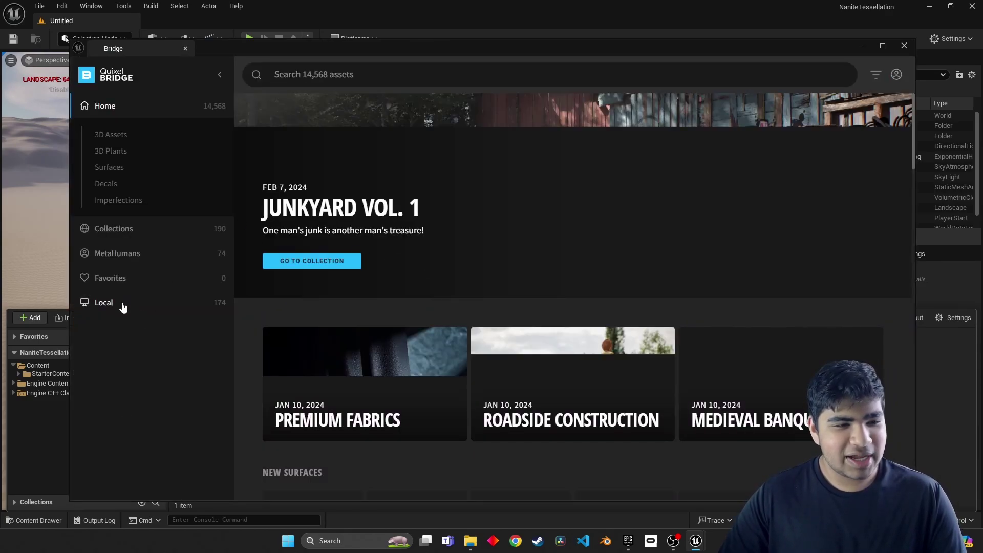
click(121, 304)
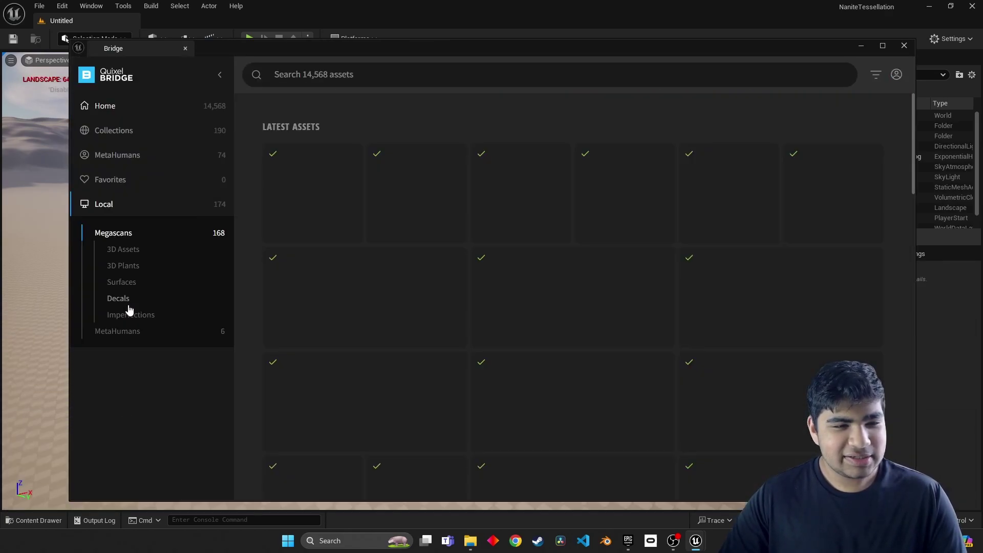
click(321, 74)
text(gigantic)
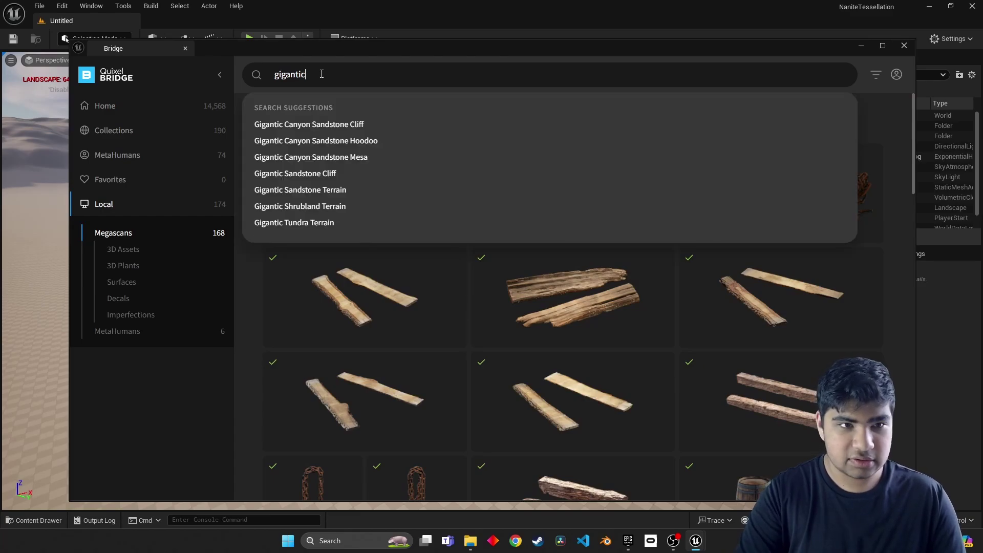
key(Return)
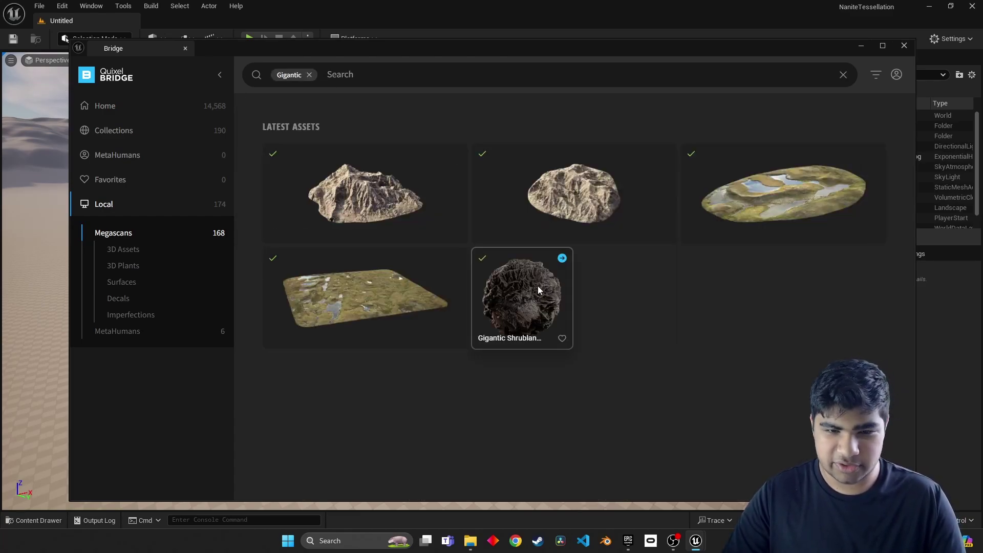
Step: Add the Gigantic Shrubland Terrain surface to the project at 8K quality, close Bridge, and show the imported assets
click(521, 297)
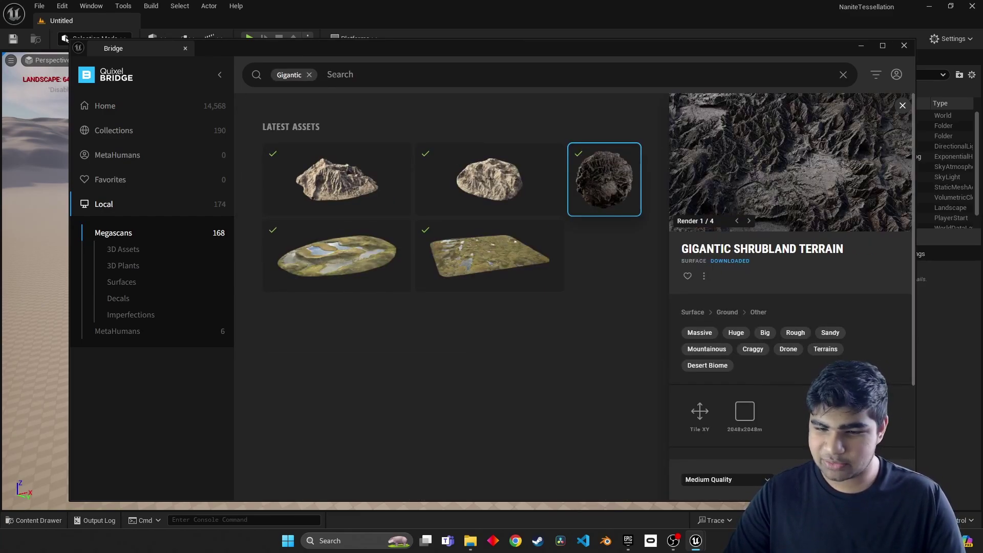
click(752, 479)
click(718, 460)
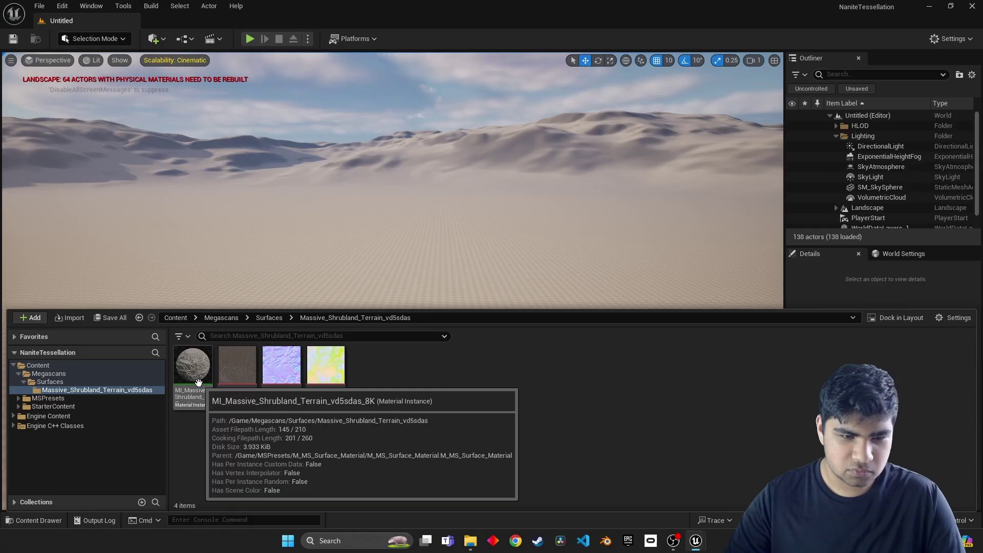
mouse_move(698, 544)
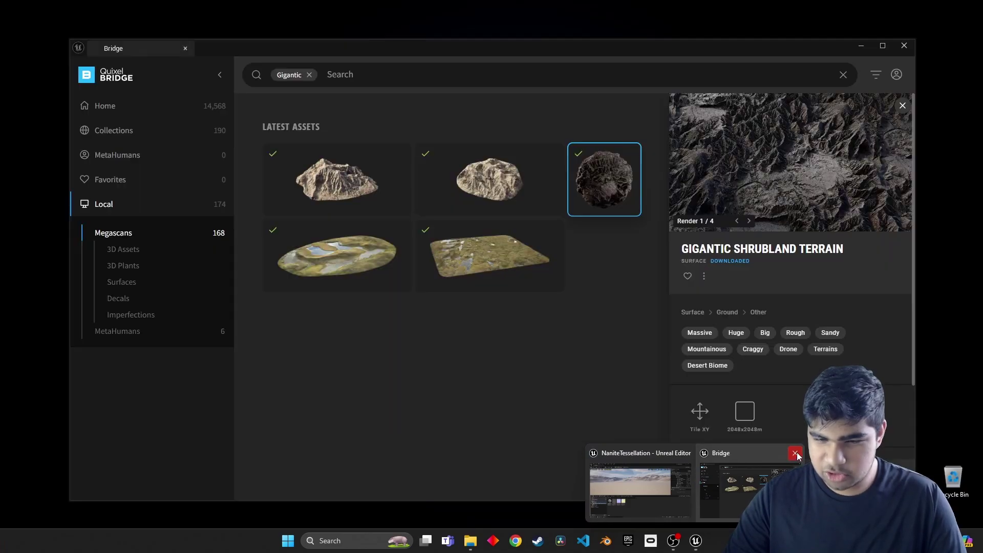
click(793, 453)
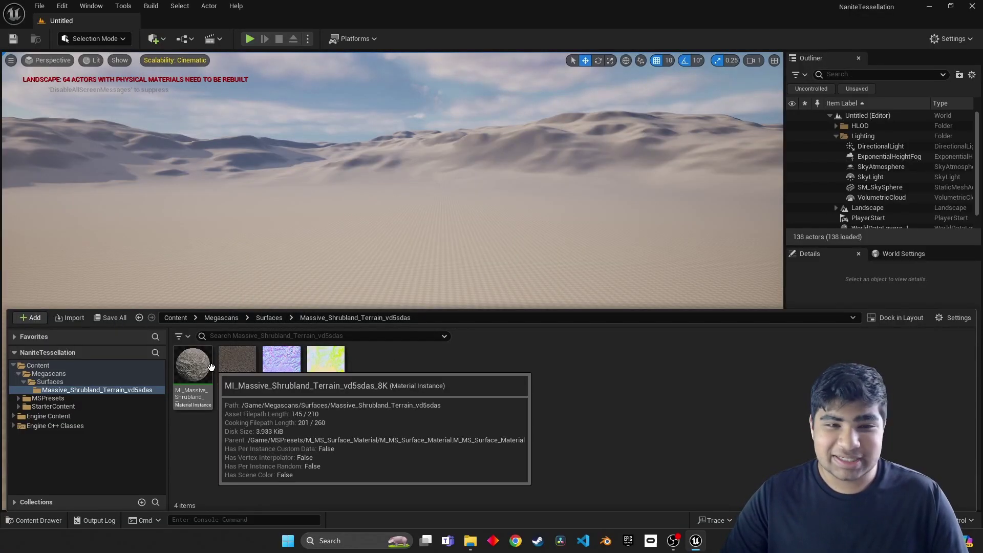
click(460, 305)
key(ctrl+space)
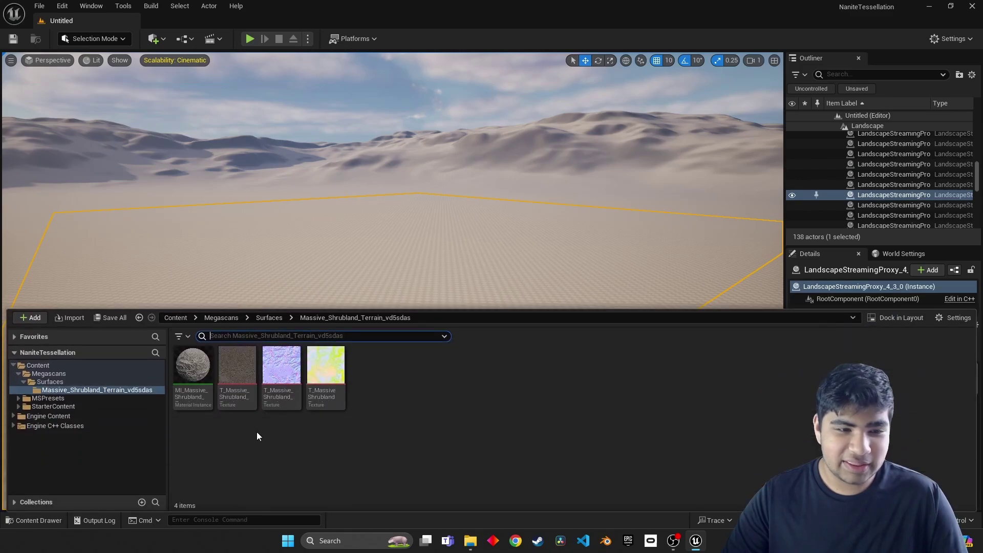
Step: Open the imported Massive Shrubland material instance to view its parameter groups, and close it
double_click(192, 379)
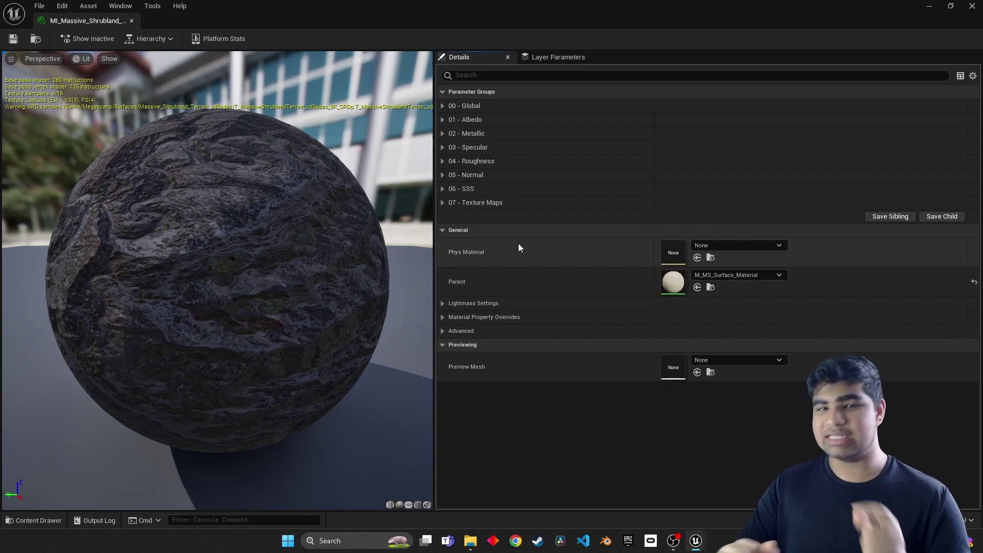
click(134, 23)
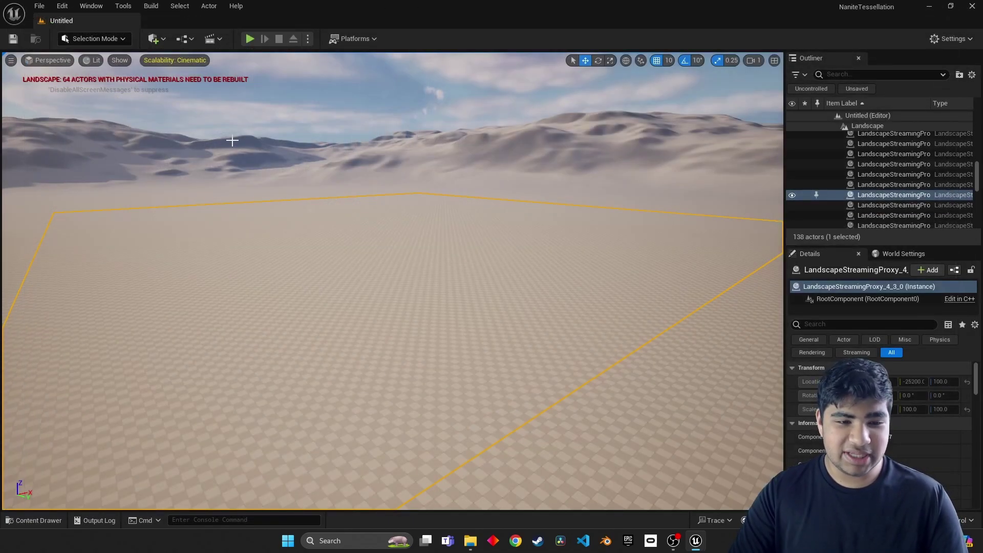
Step: Create a new material named M_Massive_Shrubland_Tessellation in the Massive_Shrubland_Terrain_vd5sdas folder
key(ctrl+space)
click(405, 429)
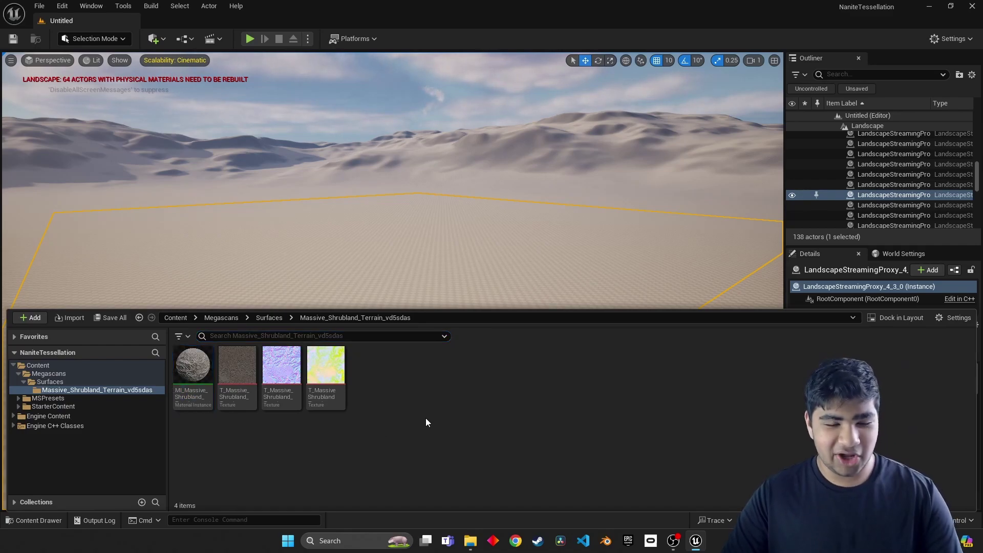
right_click(425, 418)
click(479, 162)
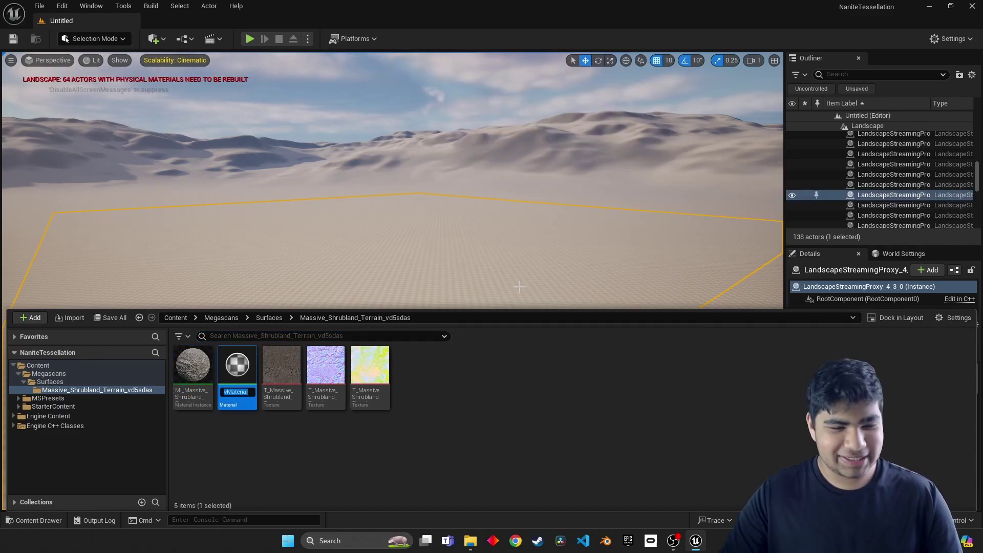
text(M)
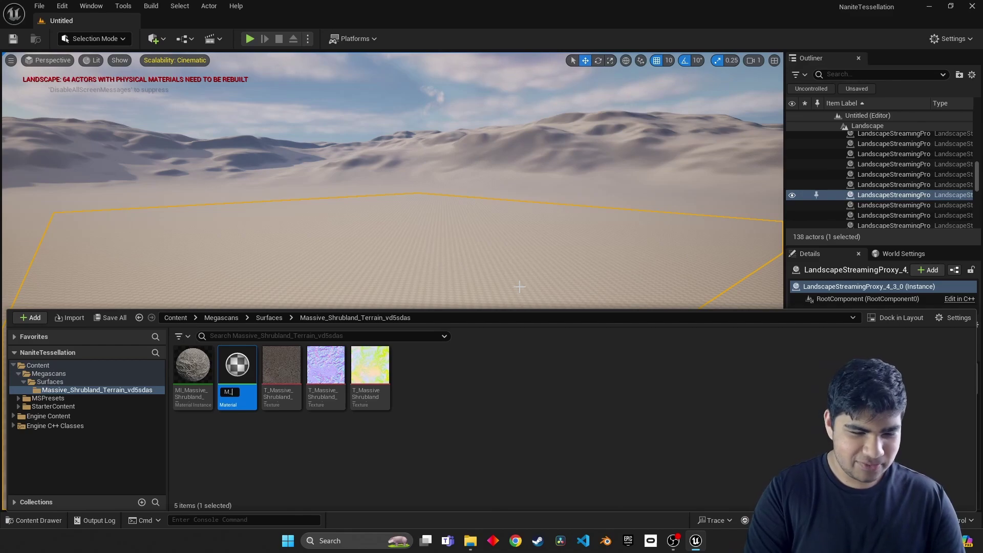
text(_Massive)
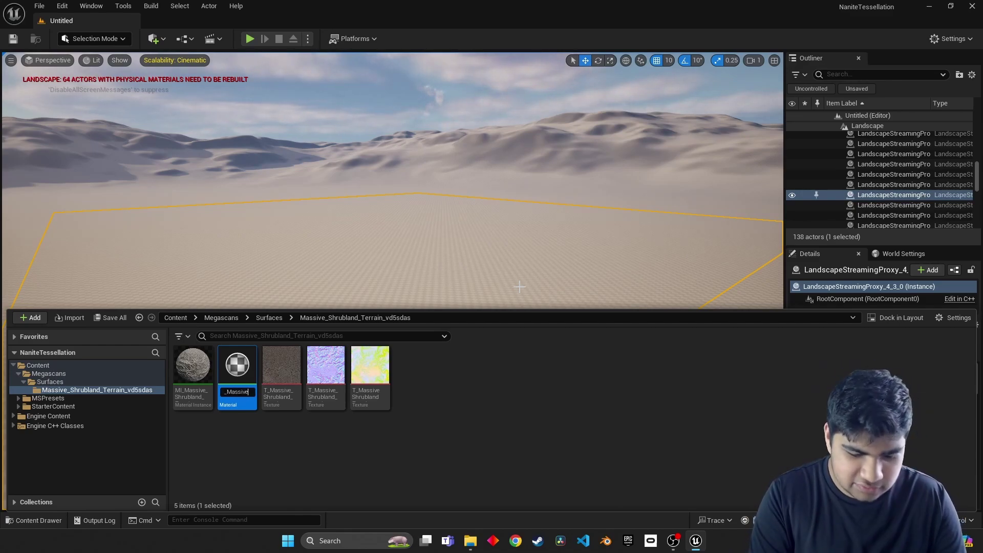
text(_Shrubl)
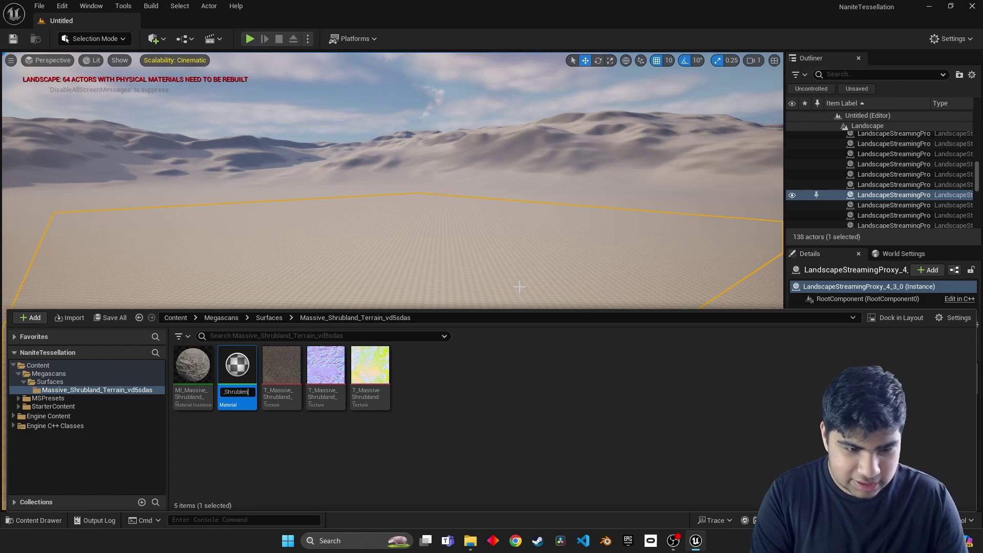
text(an)
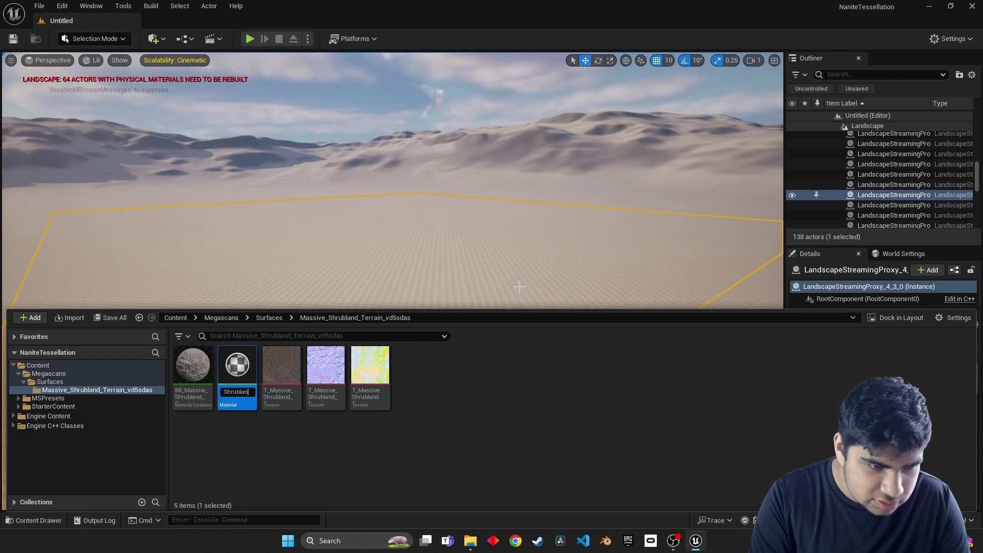
text(d_)
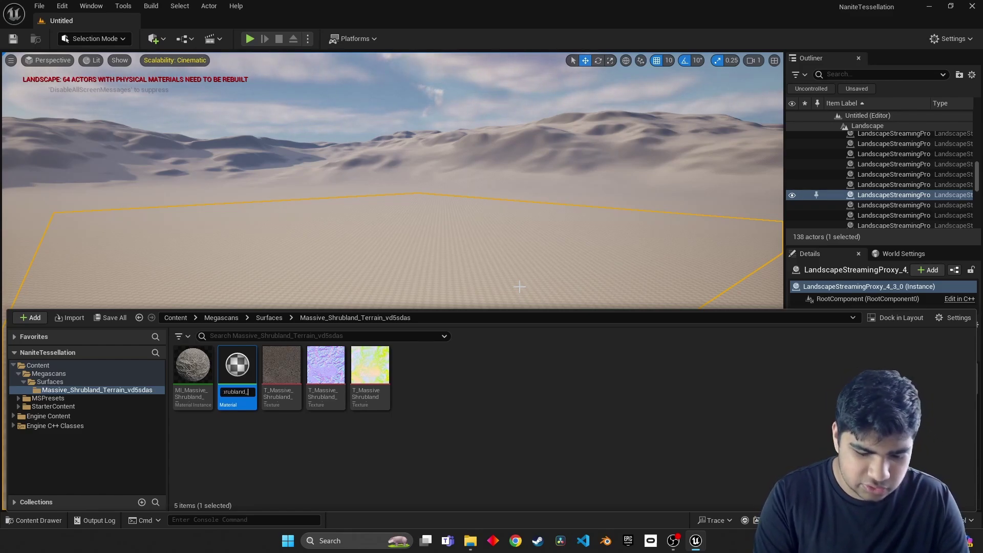
text(Tesse)
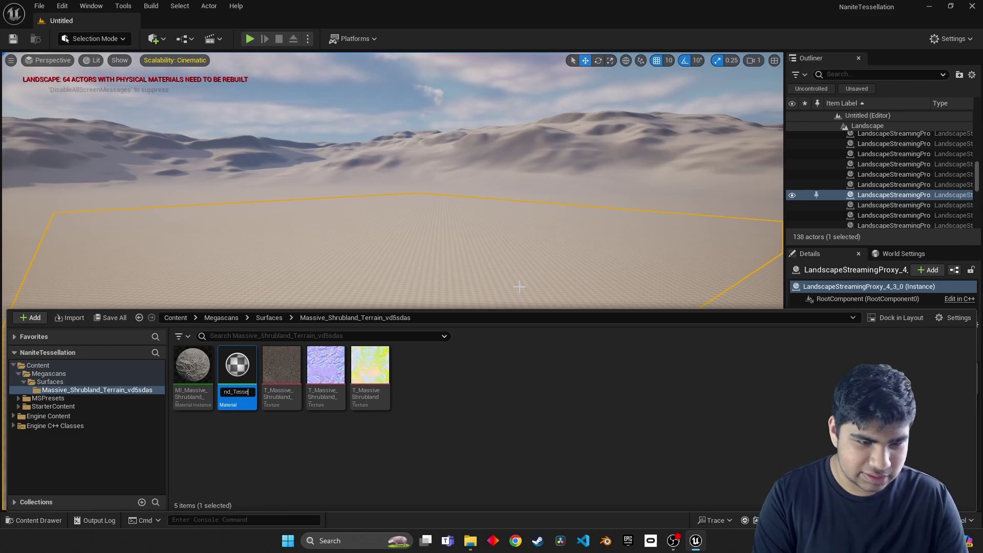
text(llation)
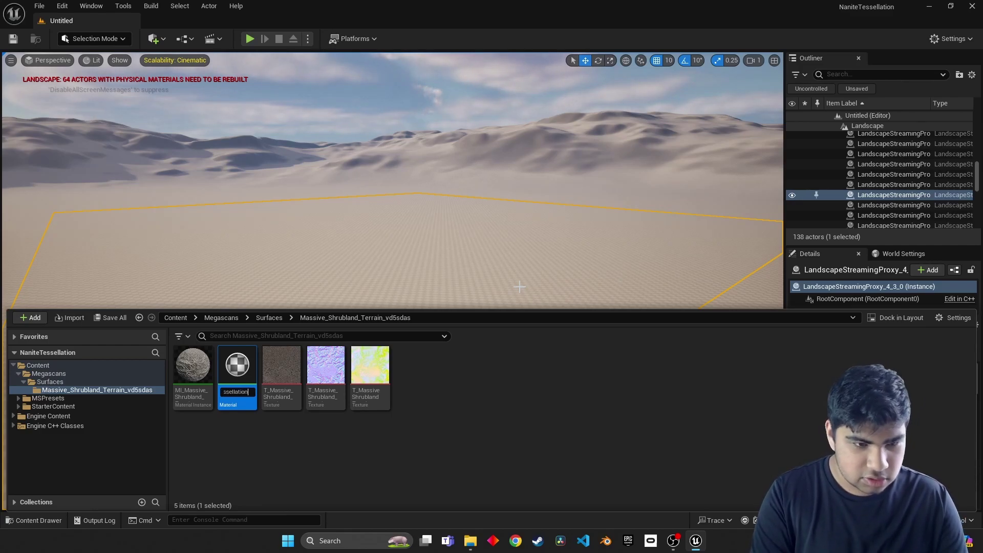
key(Return)
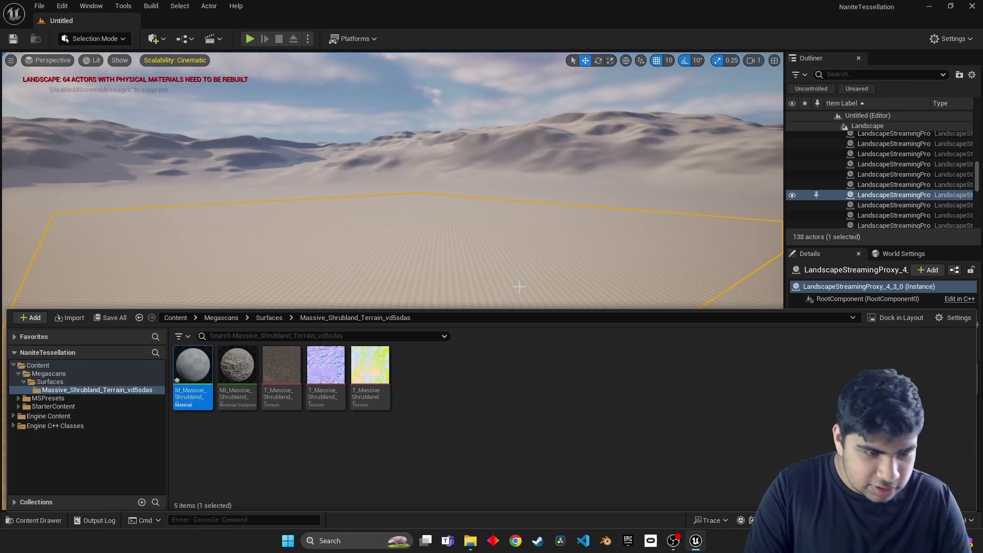
Step: Open M_Massive_Shrubland_Tessellation beside the level editor and enable both Used with Nanite and Enable Tessellation
double_click(196, 369)
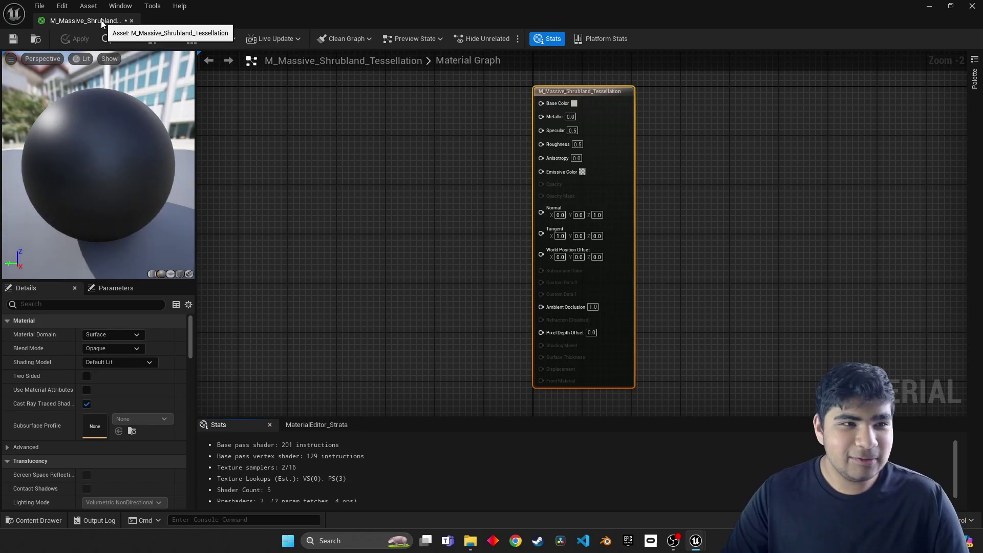
drag(101, 24, 367, 26)
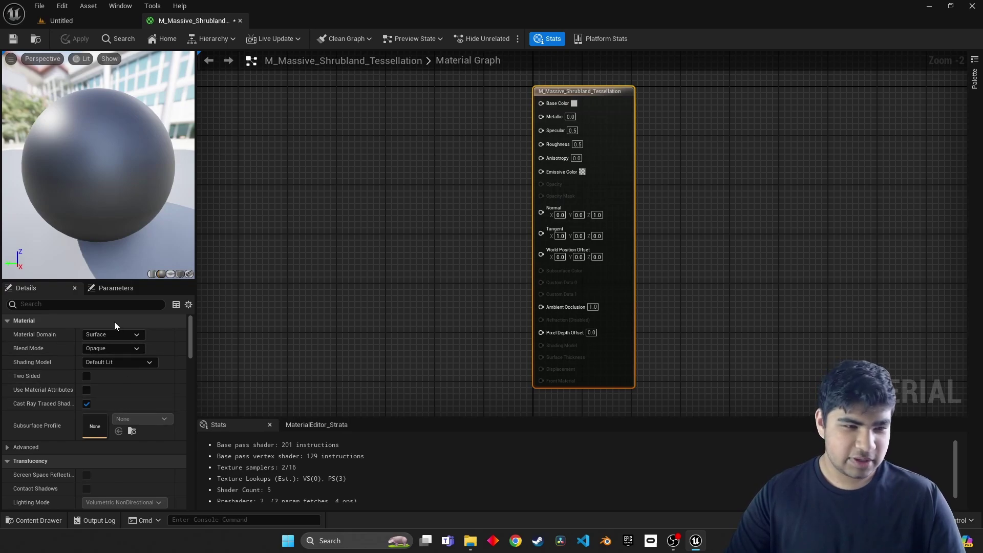
click(69, 305)
text(nanite)
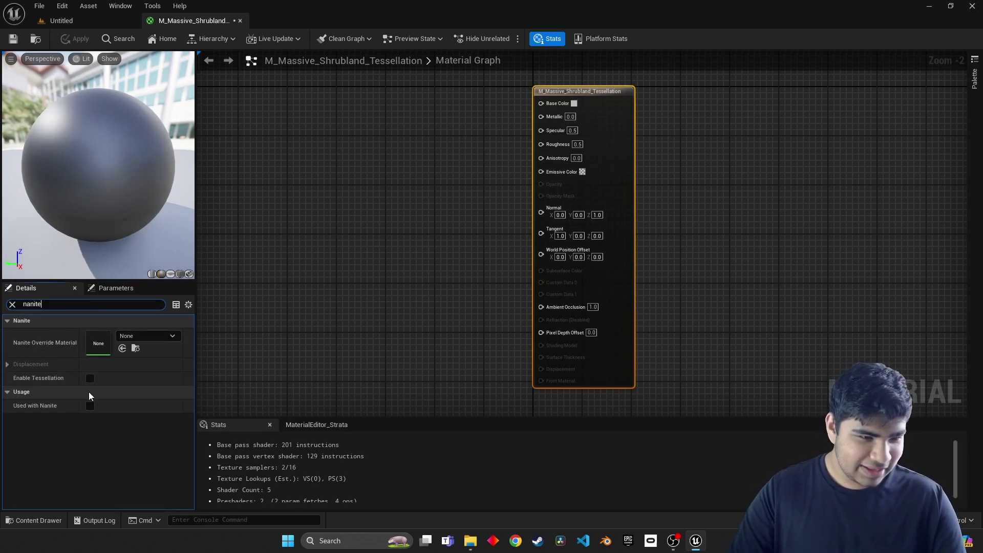
click(94, 407)
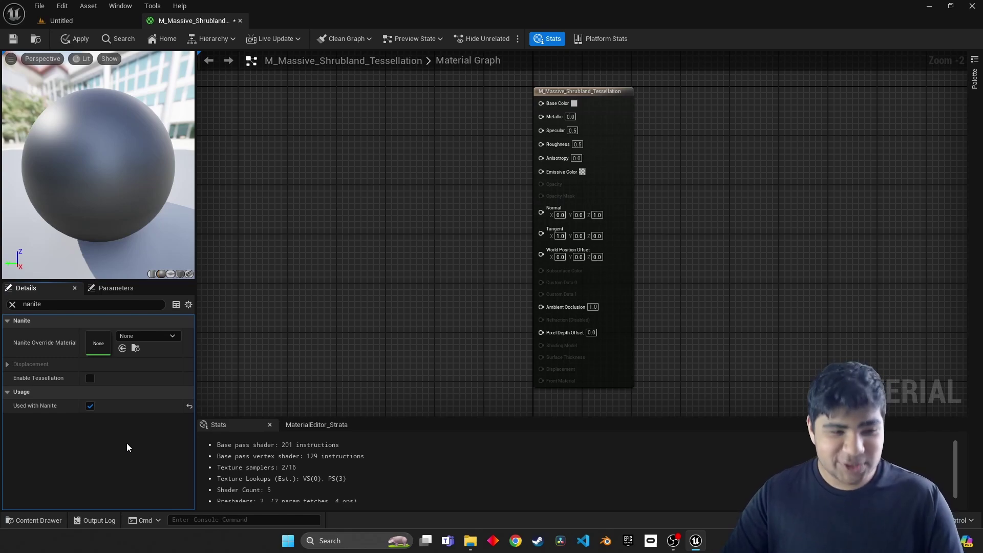
click(88, 379)
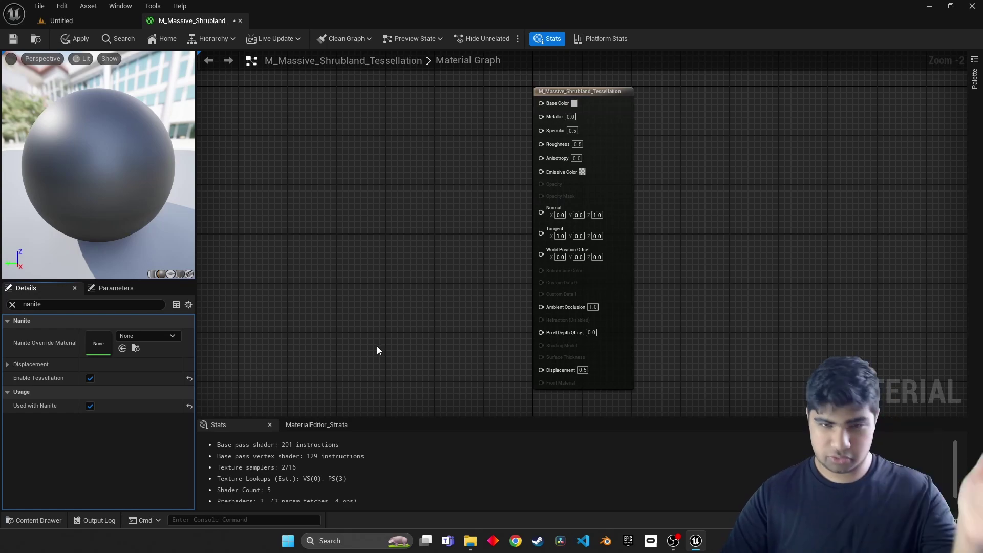
Step: Add the three Massive Shrubland textures to the material graph, wiring the albedo RGB to Base Color and the normal map RGB to Normal
right_drag(491, 186, 548, 237)
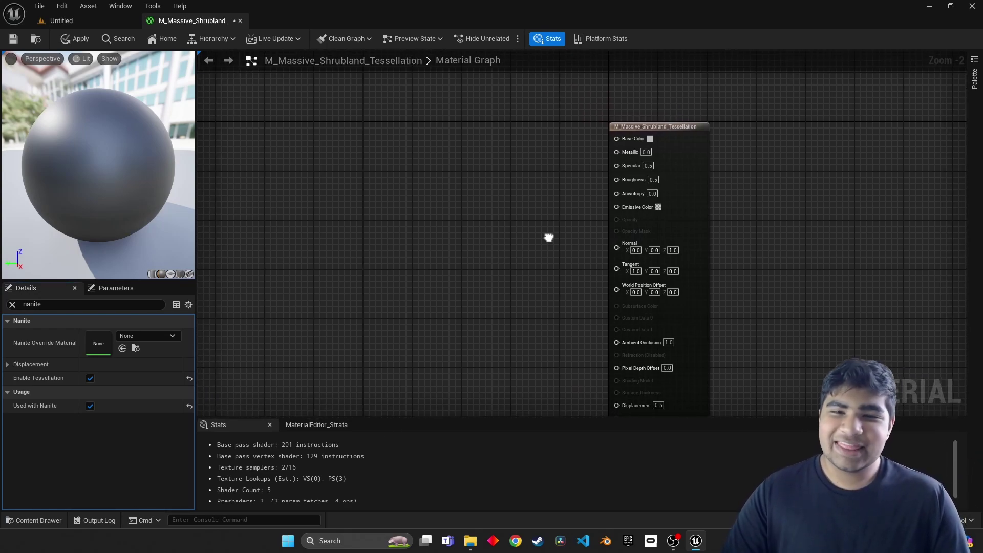
key(ctrl+space)
click(293, 395)
shift+click(371, 391)
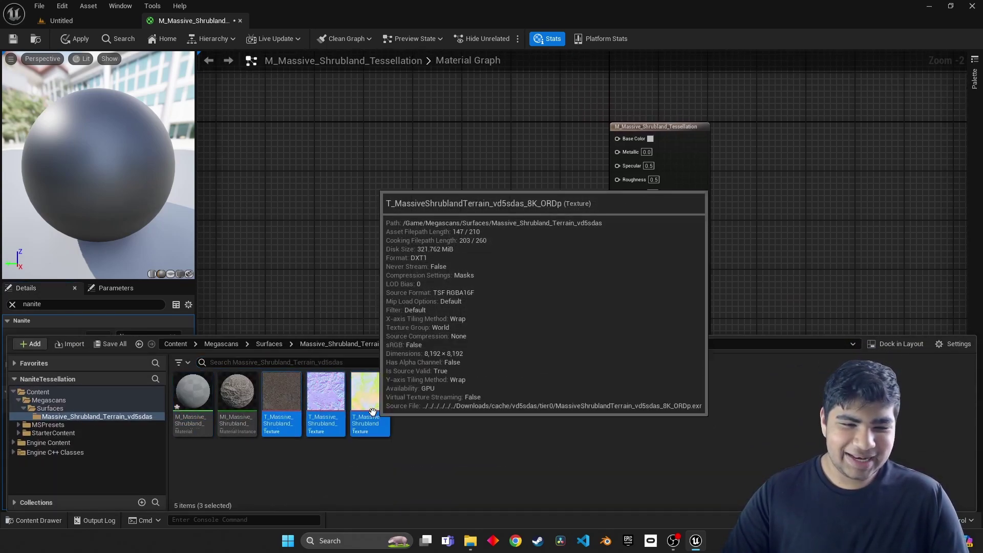
drag(370, 391, 521, 129)
drag(517, 234, 527, 334)
click(557, 156)
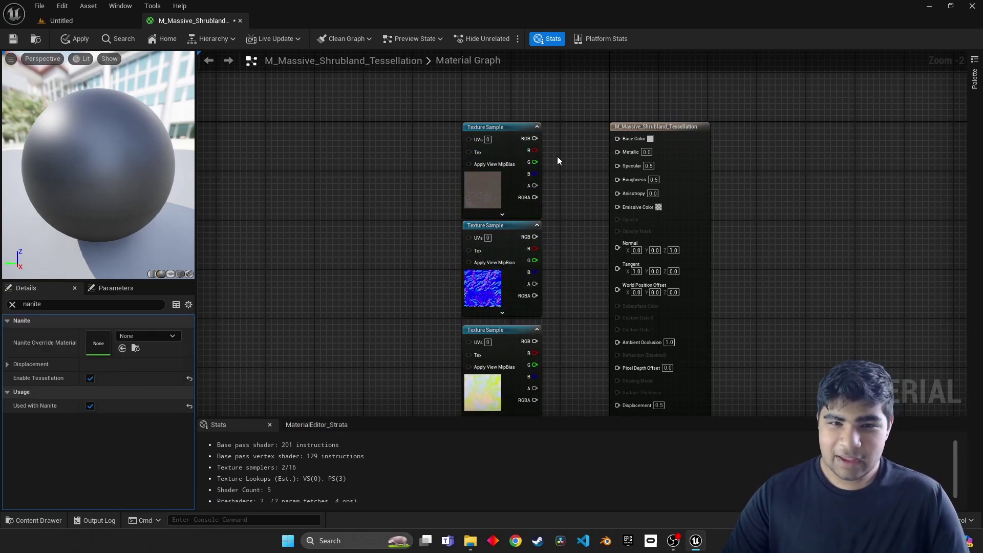
drag(534, 138, 645, 144)
drag(530, 240, 617, 247)
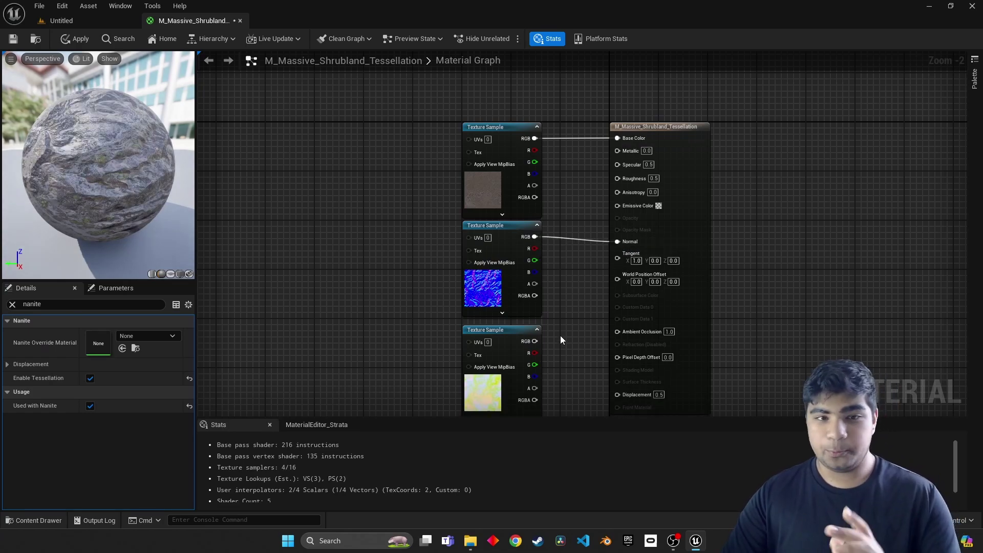
Step: Connect the ORDp texture's R to Ambient Occlusion, G to Roughness and B to Displacement, and apply and save the material
scroll(563, 343, up, 3)
click(533, 260)
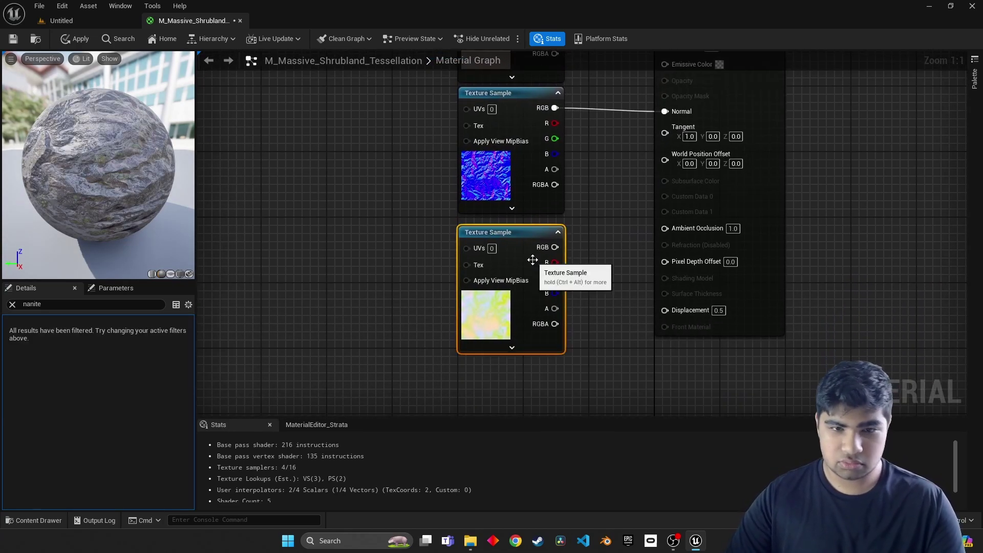
click(13, 304)
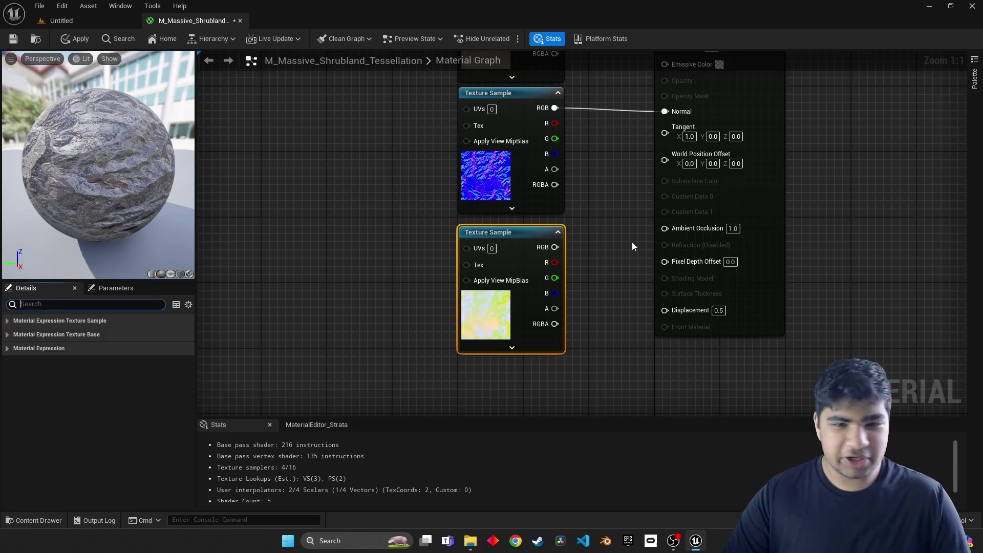
drag(555, 262, 673, 233)
right_drag(621, 264, 579, 327)
drag(512, 340, 640, 92)
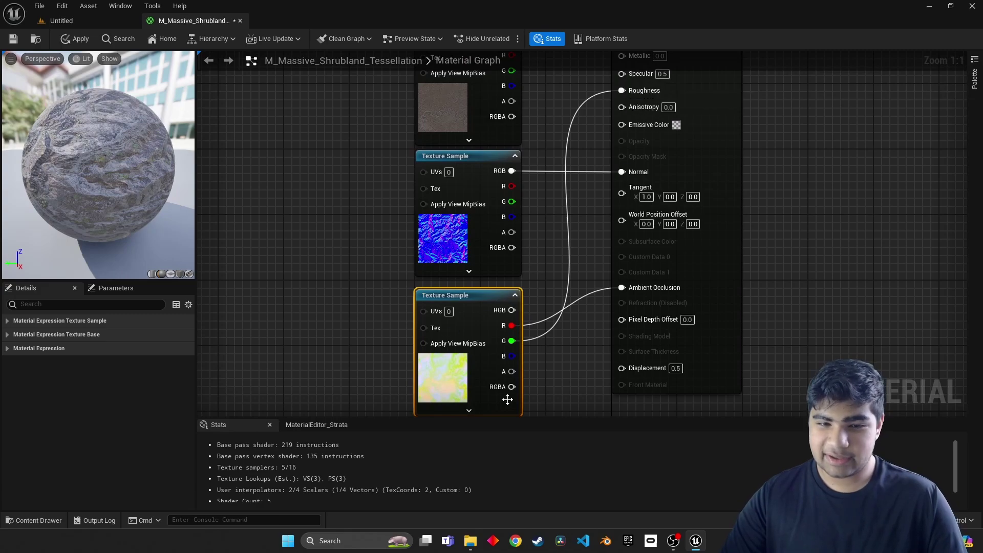
drag(512, 356, 630, 373)
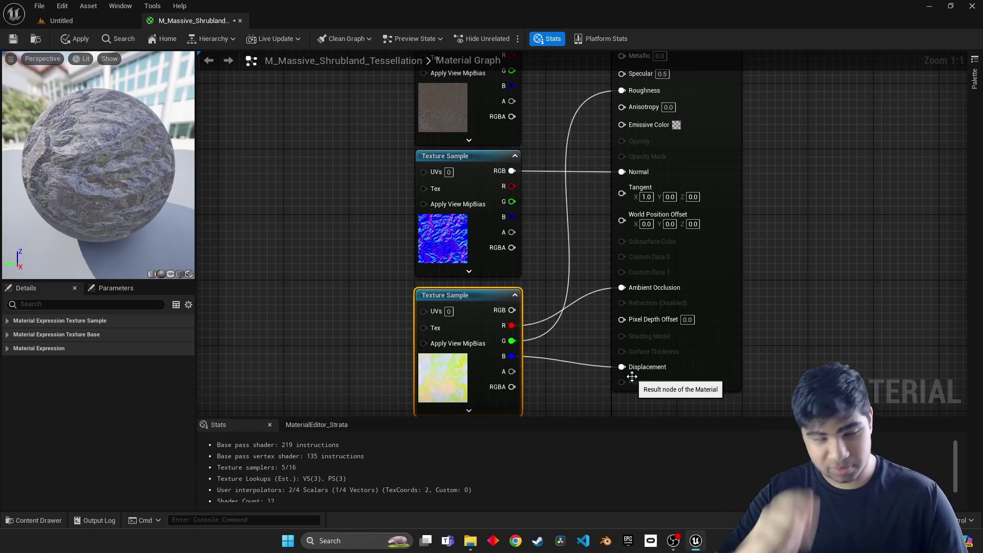
click(77, 38)
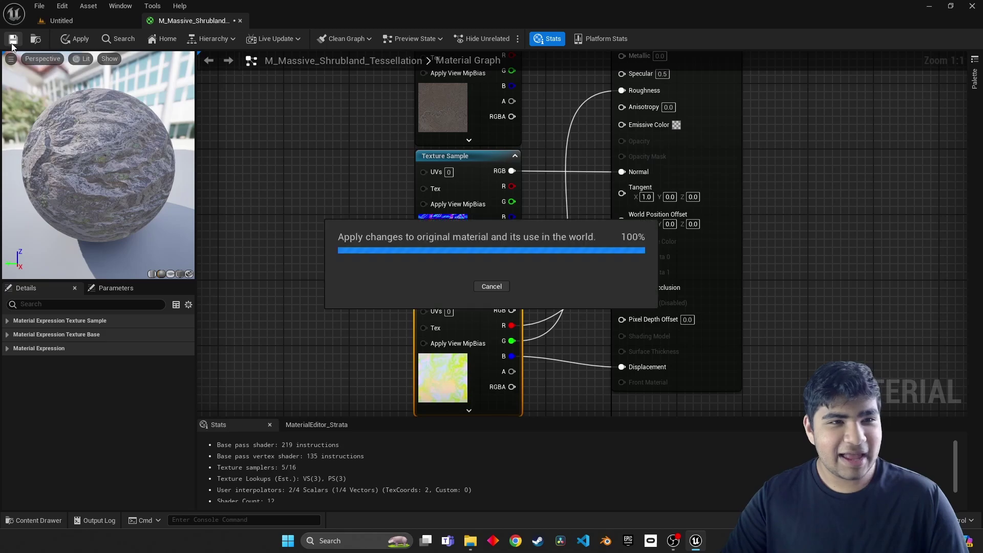
Step: Return to the level and create a new level from the Basic template, without its floor
click(83, 22)
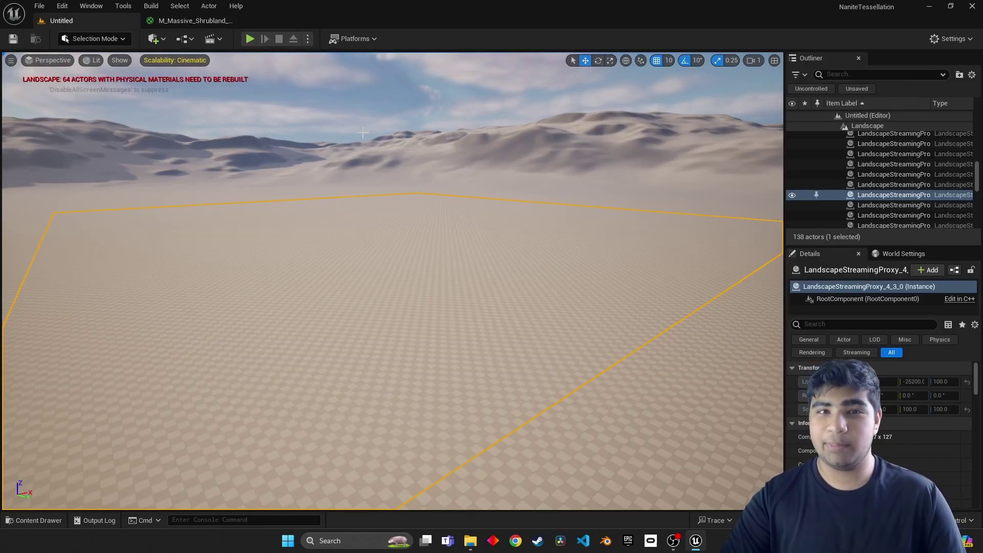
click(39, 5)
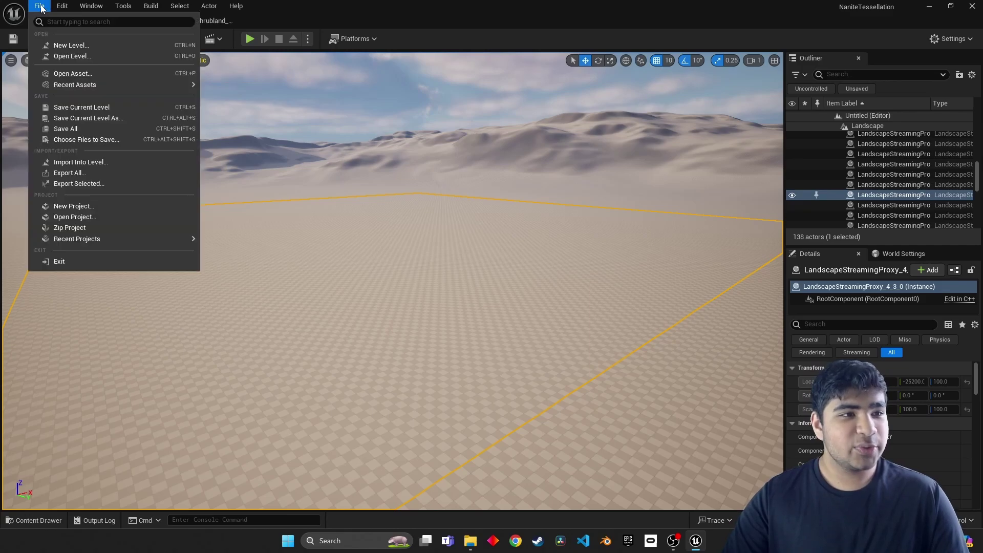
click(75, 45)
click(520, 204)
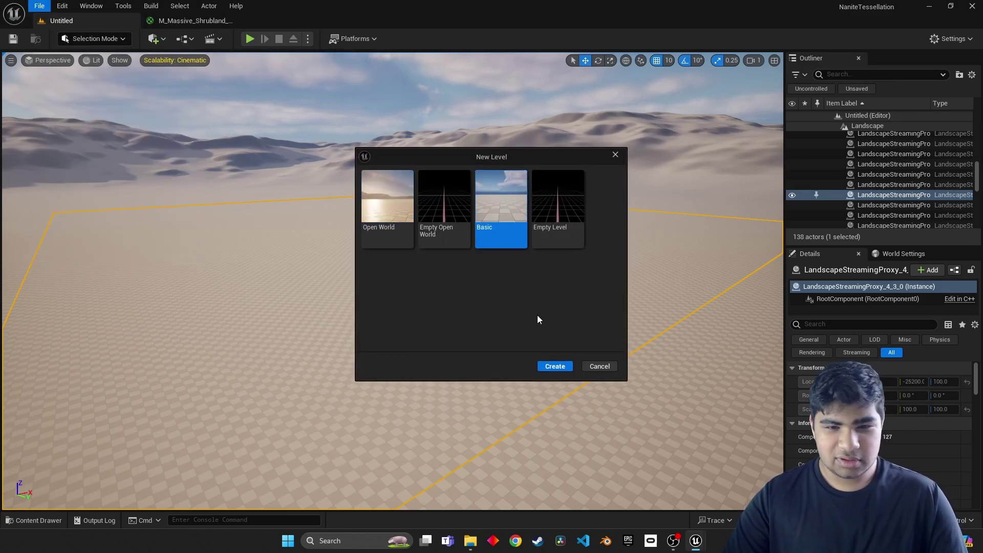
click(555, 367)
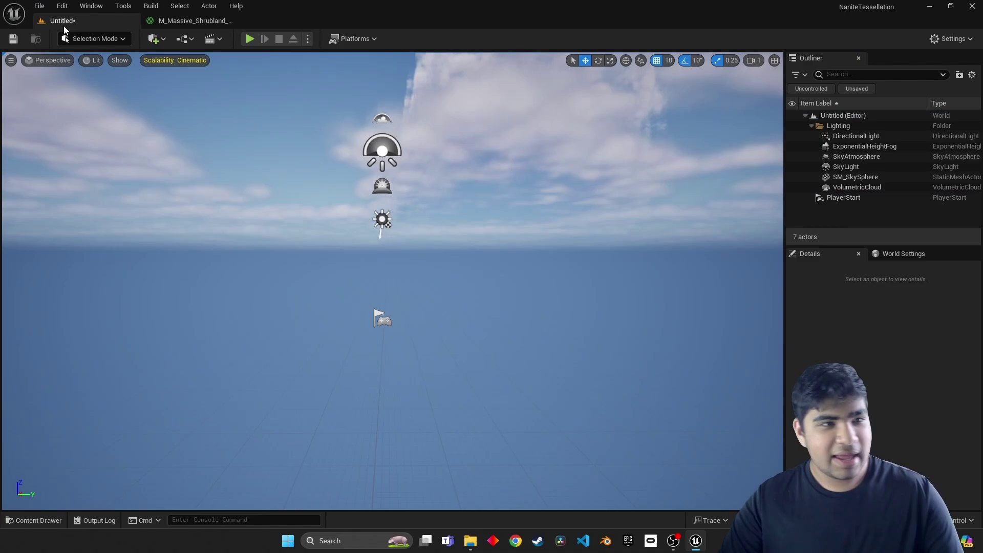
Step: Create a new landscape with 63×63 quad sections and 8 × 8 components, and return to Selection mode
click(77, 38)
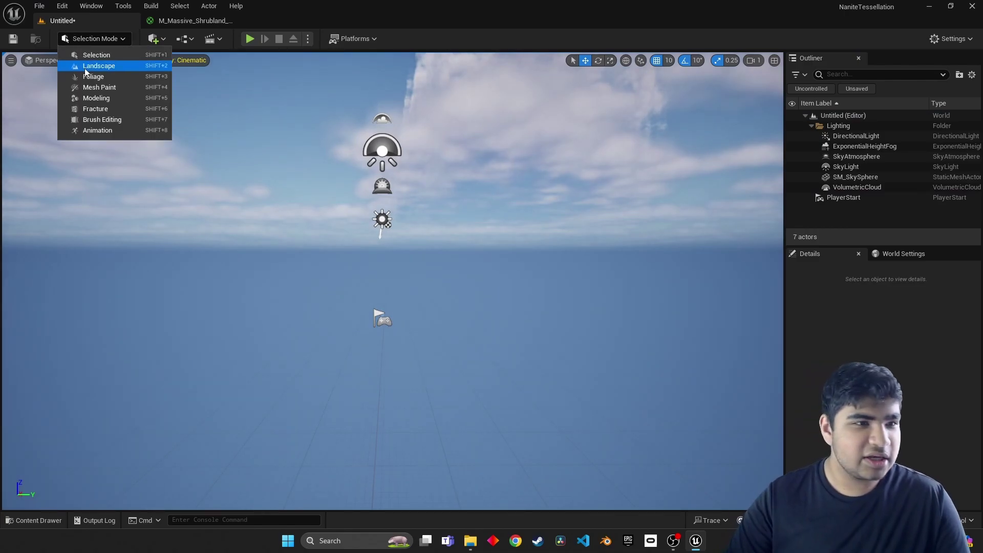
click(93, 69)
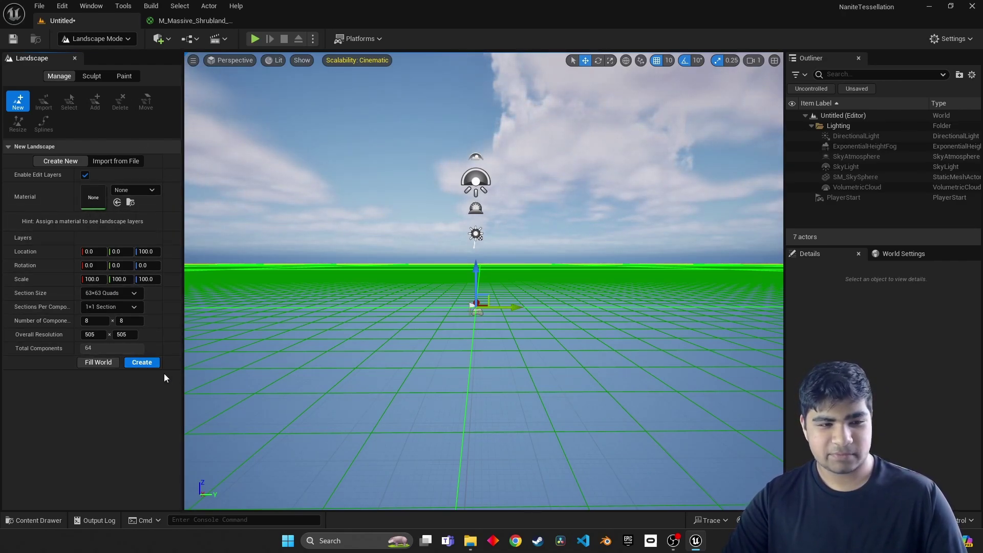
click(152, 366)
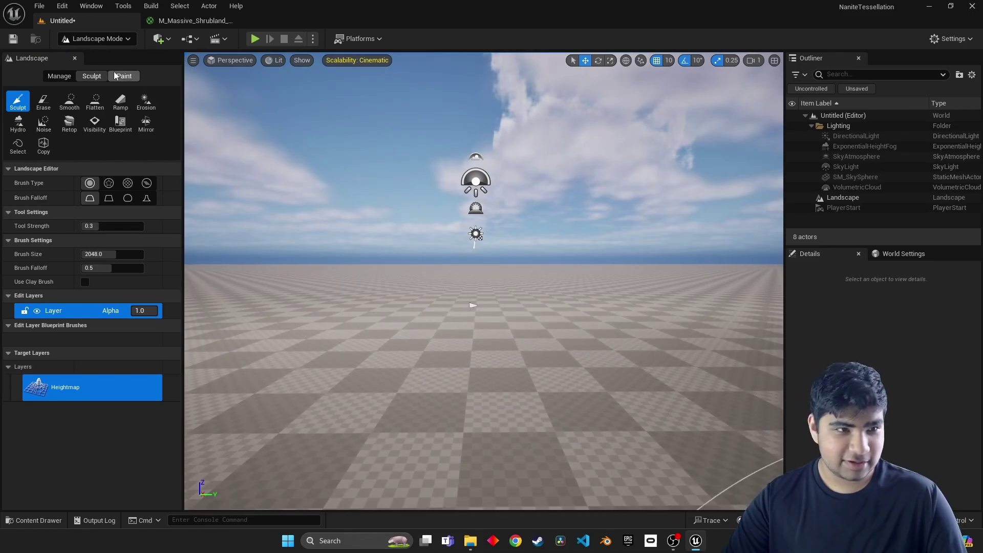
click(97, 39)
click(94, 54)
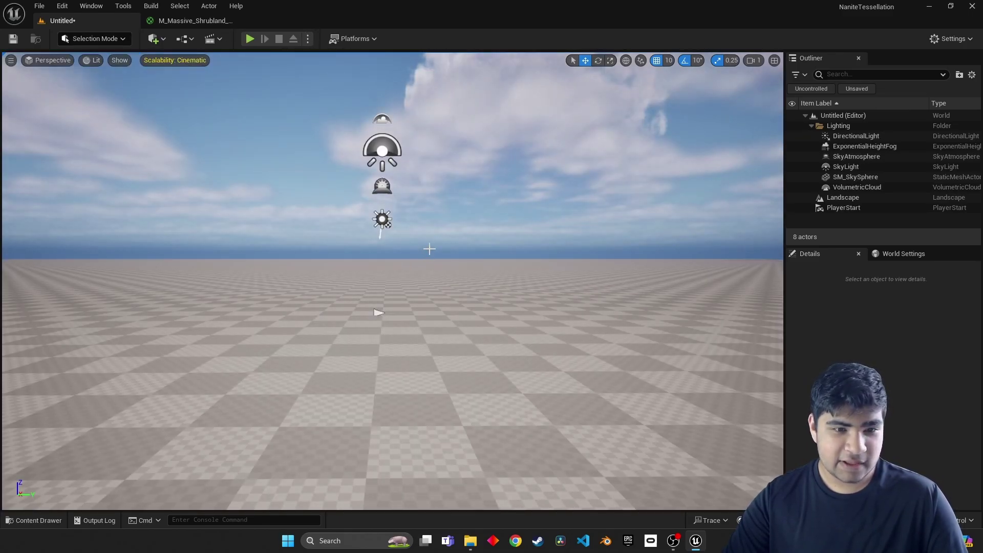
Step: Look over the new landscape from a higher, more distant viewpoint
right_drag(428, 249, 415, 310)
key(s)
key(s)
right_drag(322, 266, 307, 335)
key(w)
right_drag(358, 308, 358, 267)
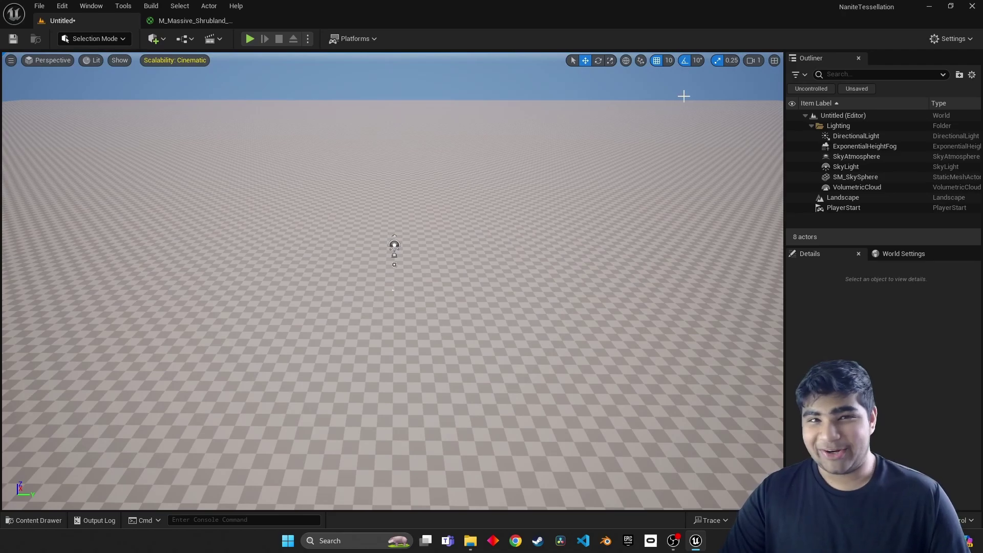
Step: Enable Nanite on the landscape and build its Nanite data
click(864, 202)
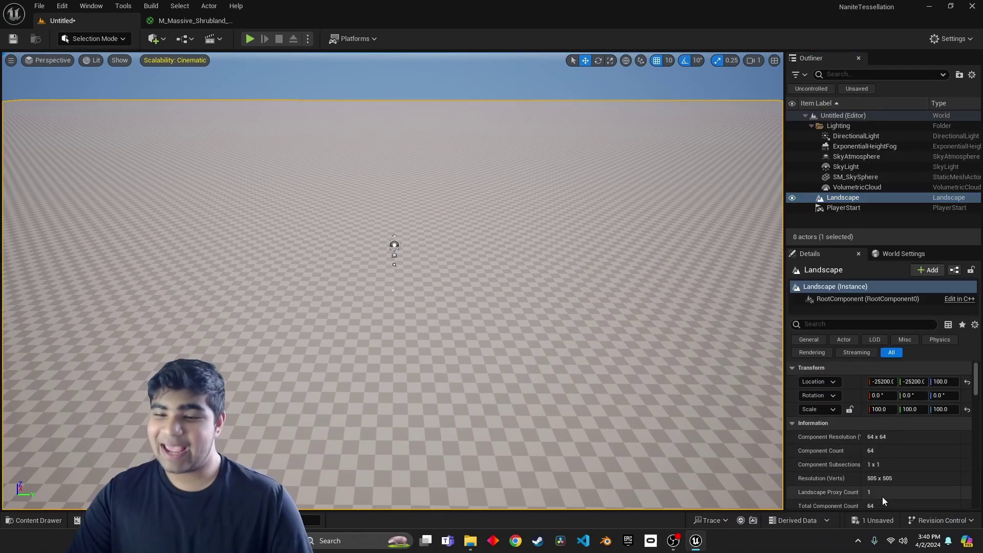
scroll(883, 395, down, 3)
scroll(904, 446, down, 2)
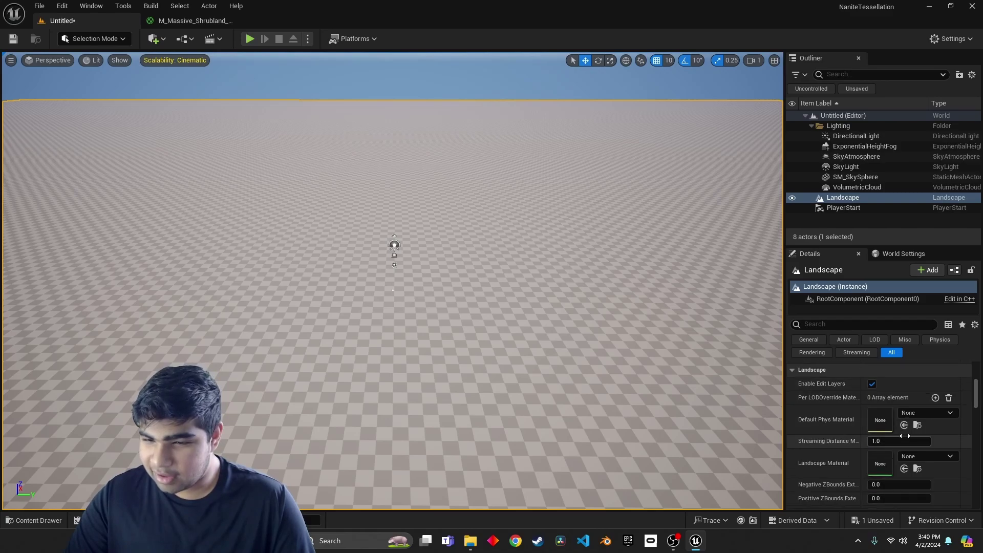
scroll(925, 453, down, 1)
scroll(917, 420, up, 2)
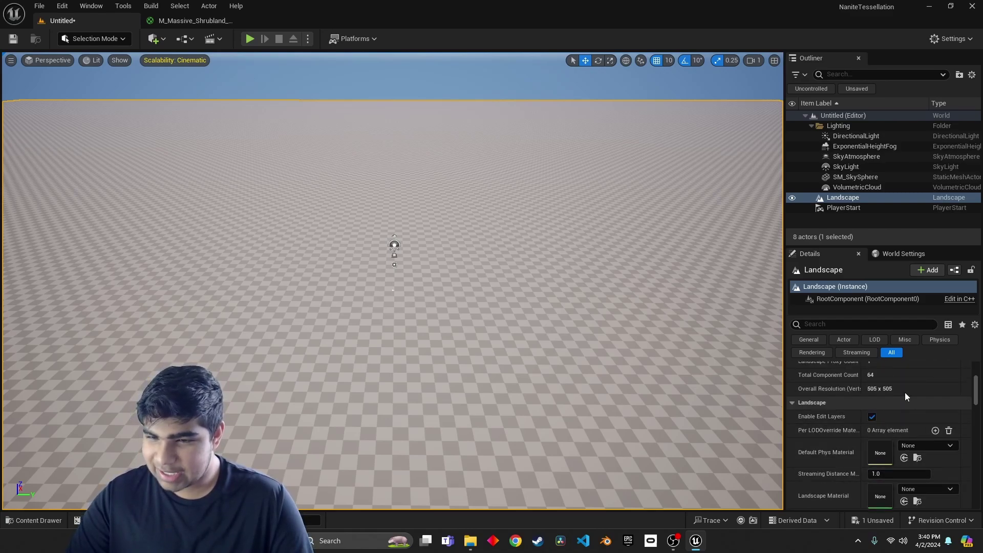
click(863, 325)
text(nan)
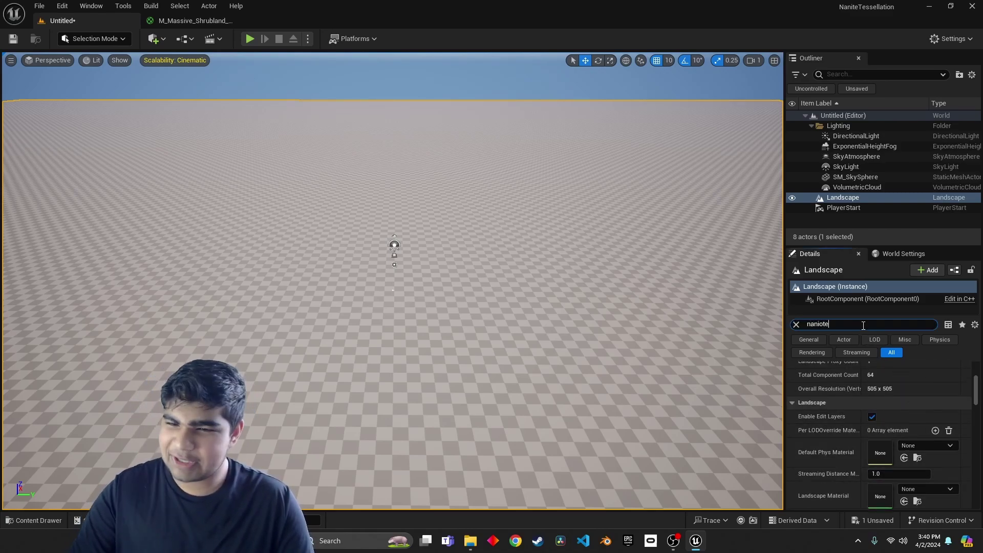
text(ite)
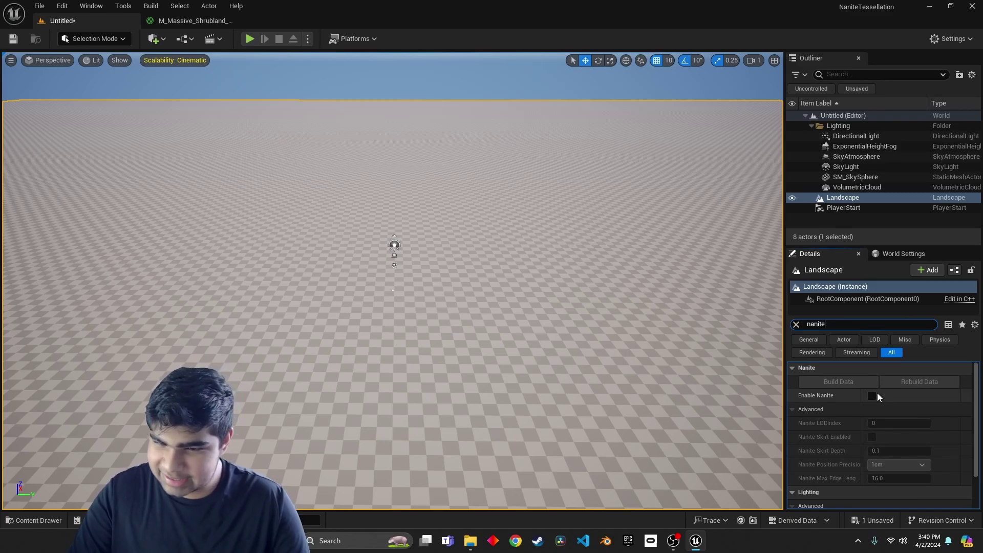
click(873, 396)
click(872, 397)
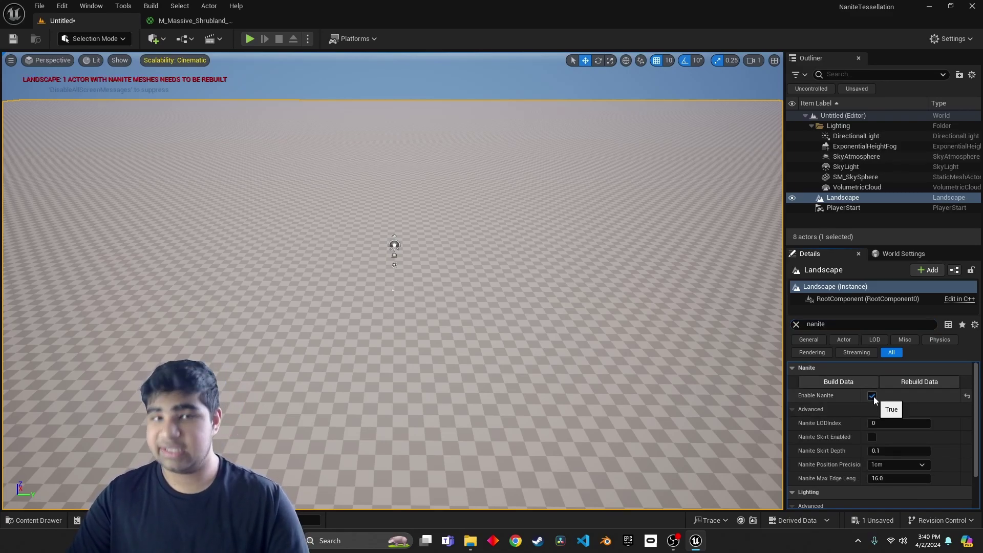
click(848, 382)
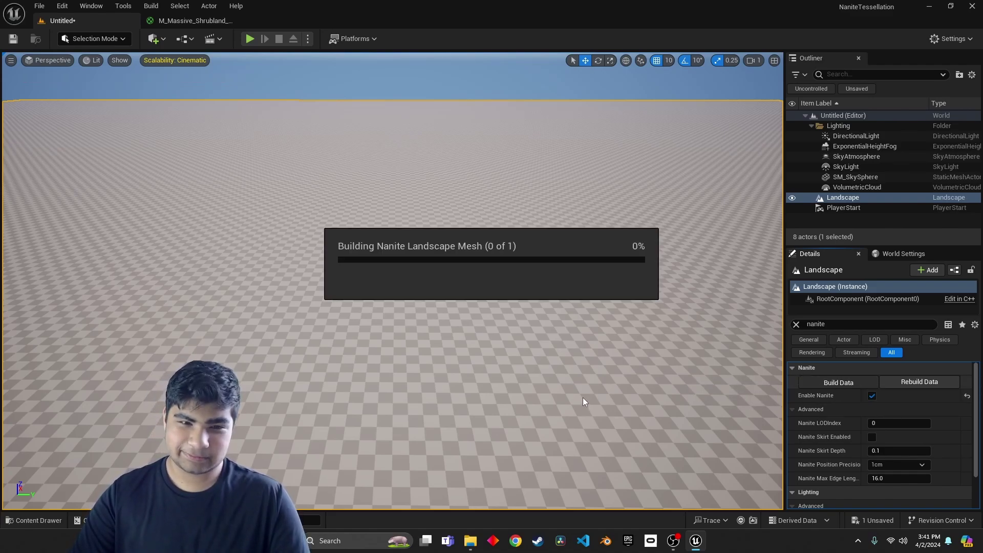
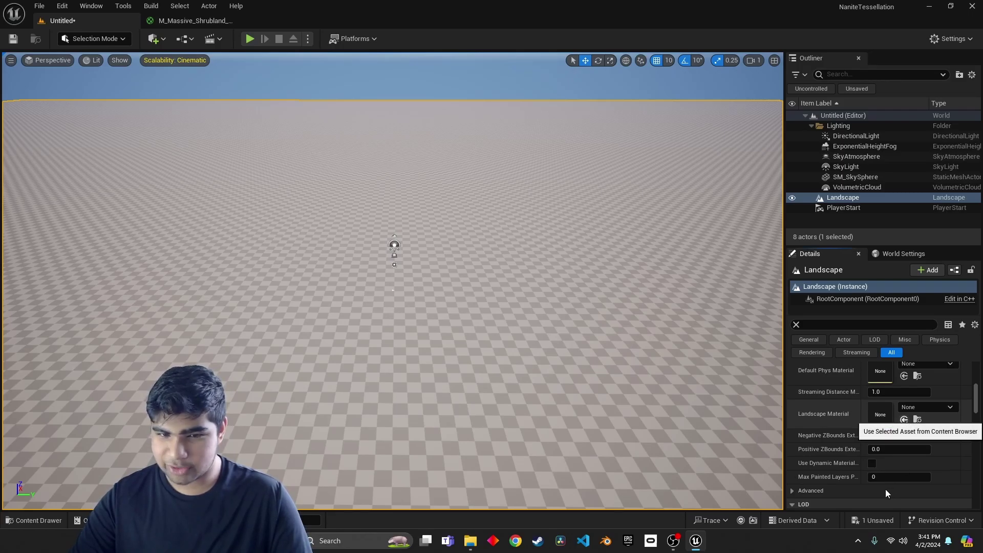
Step: Assign the M_Massive_Shrubland_Tessellation material as the Landscape Material and look at the terrain from close to the ground
right_drag(392, 280, 392, 185)
key(q)
key(w)
right_drag(496, 215, 493, 303)
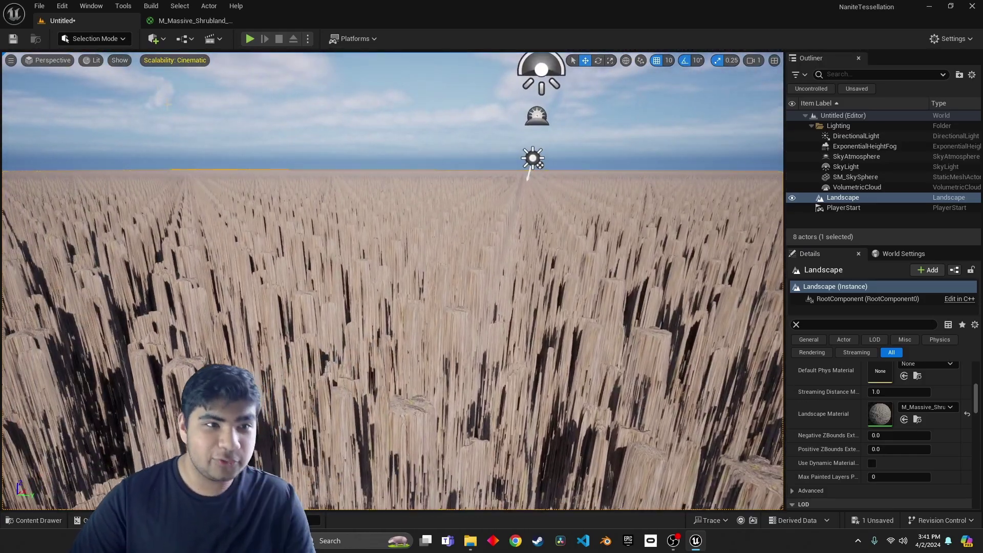
Step: Switch the viewport to the Nanite Visualization Overview and examine the landscape's tessellated triangles and clusters
click(97, 62)
mouse_move(169, 277)
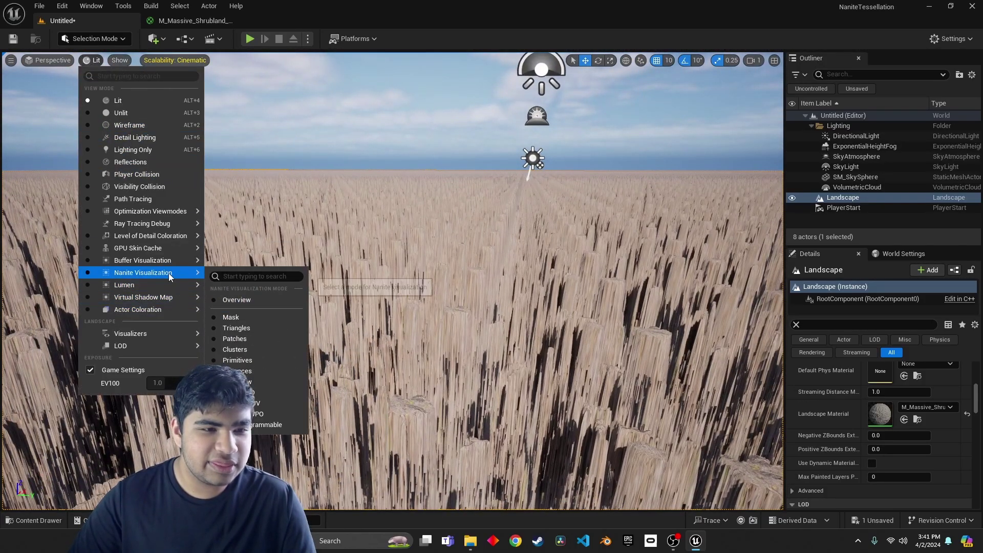
click(236, 299)
mouse_move(236, 299)
right_down()
mouse_move(236, 354)
mouse_move(237, 291)
mouse_move(210, 281)
mouse_move(243, 276)
mouse_move(243, 333)
mouse_move(244, 313)
right_up()
key(w)
key(s)
right_drag(518, 328, 486, 235)
key(q)
key(e)
right_drag(219, 287, 219, 287)
Step: In the M_Massive_Shrubland_Tessellation material, add a TextureCoordinate node beside the base color Texture Sample
click(216, 23)
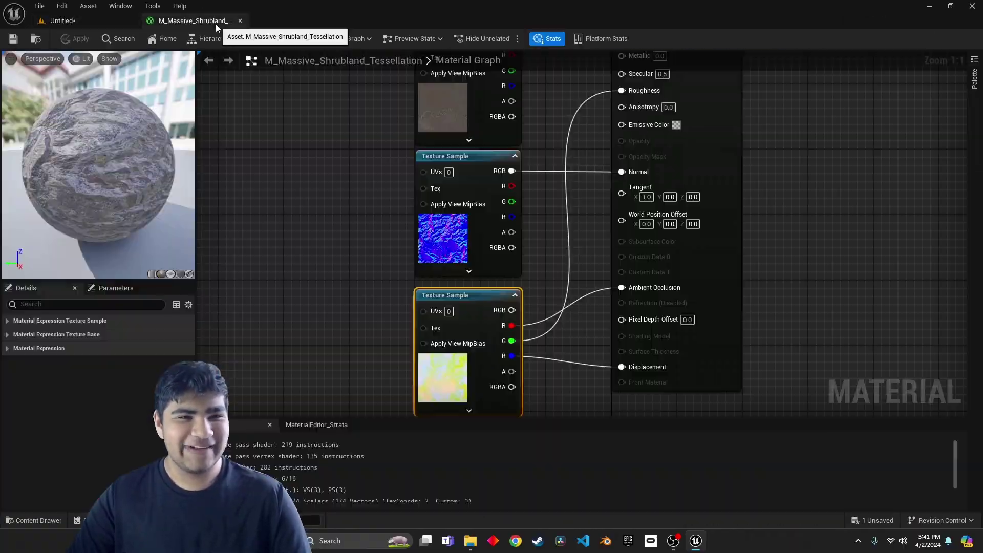
right_drag(414, 373, 432, 299)
right_click(391, 253)
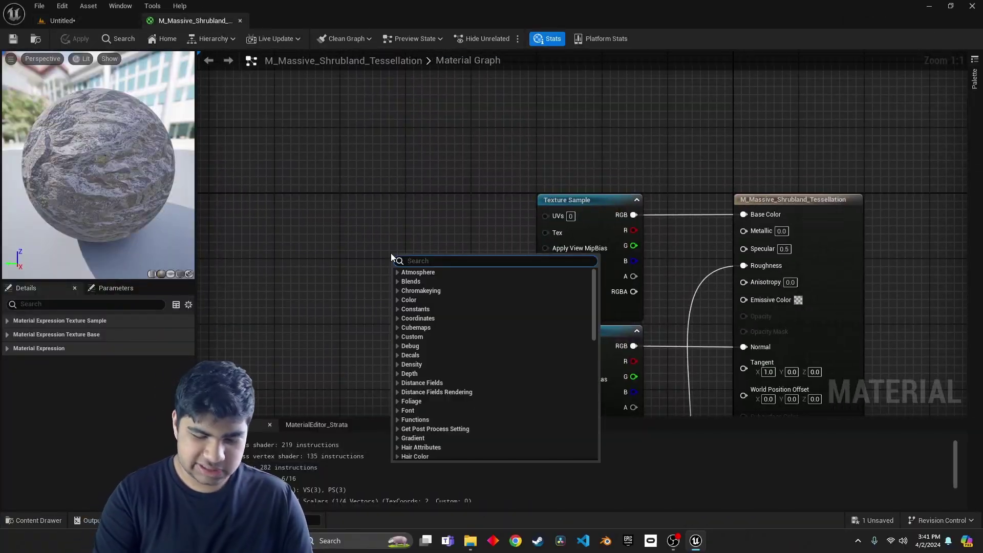
text(texture)
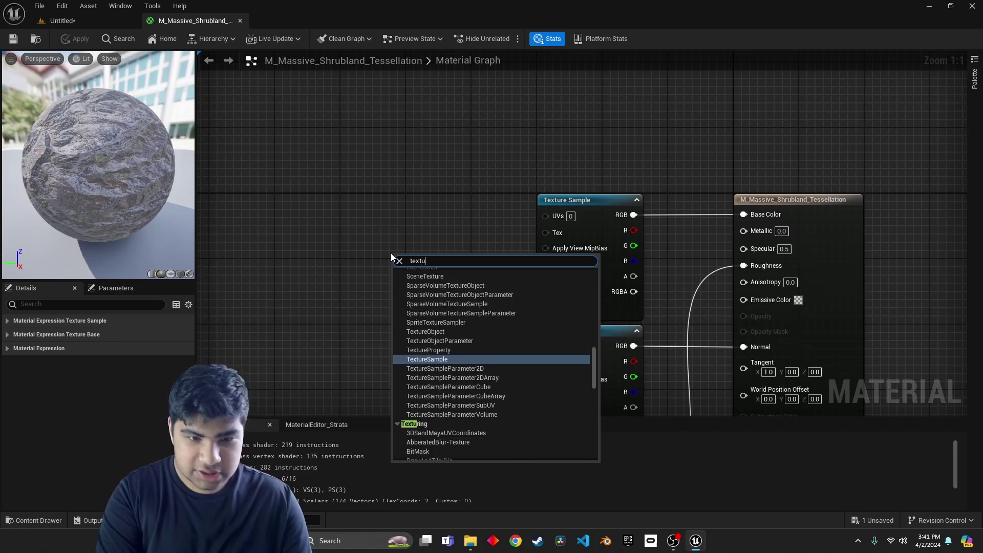
key(BackSpace)
key(BackSpace)
key(BackSpace)
key(BackSpace)
text(coord)
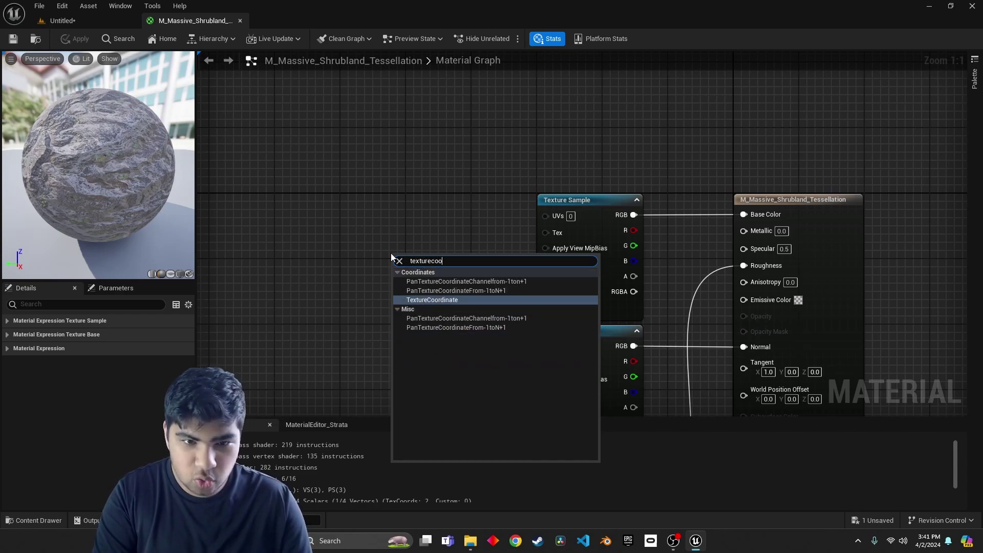
key(Return)
drag(442, 254, 416, 193)
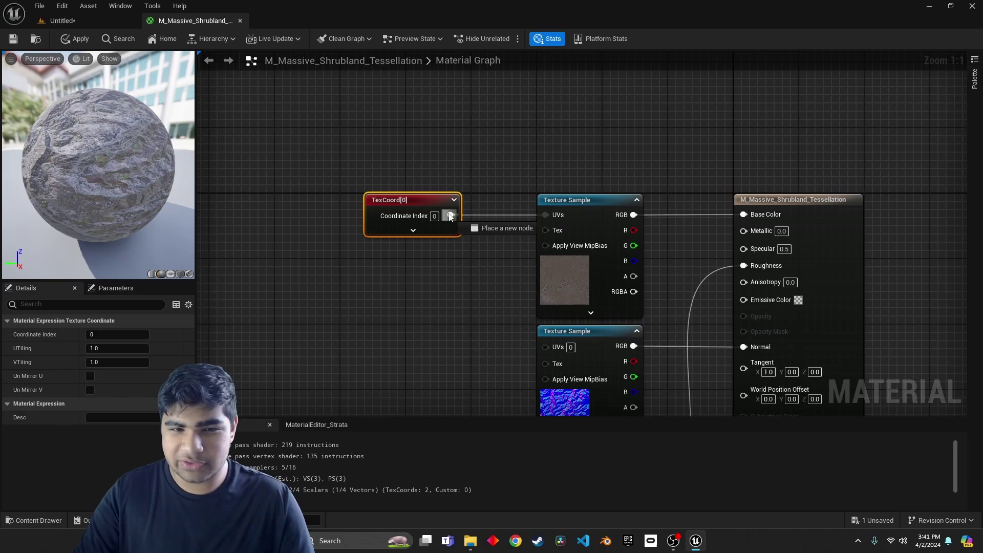
Step: Connect the TexCoord output to the UVs inputs of all three Texture Samples
drag(546, 338, 546, 346)
drag(453, 217, 547, 203)
right_drag(508, 206, 549, 397)
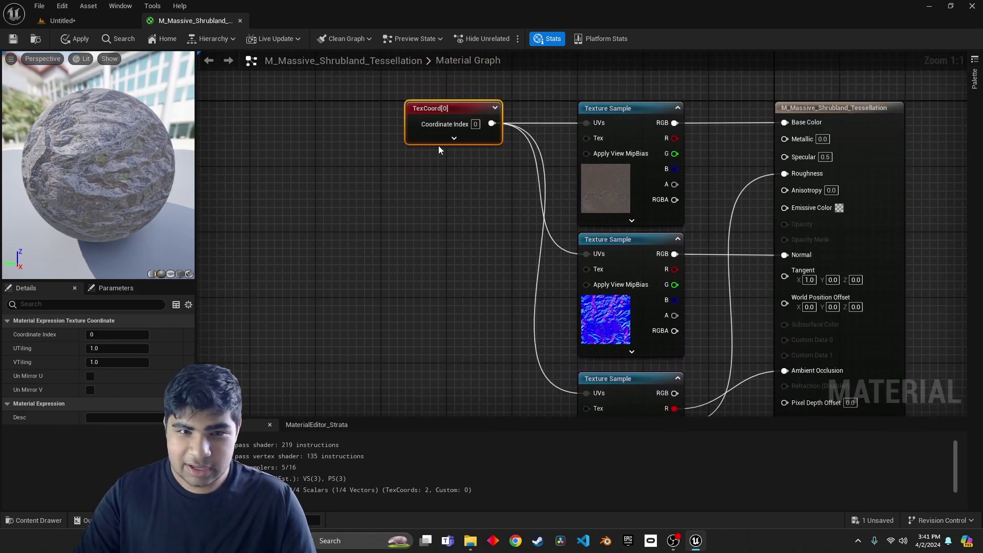
Step: Set the TexCoord node's UTiling and VTiling to 0.001 and save the material
click(453, 138)
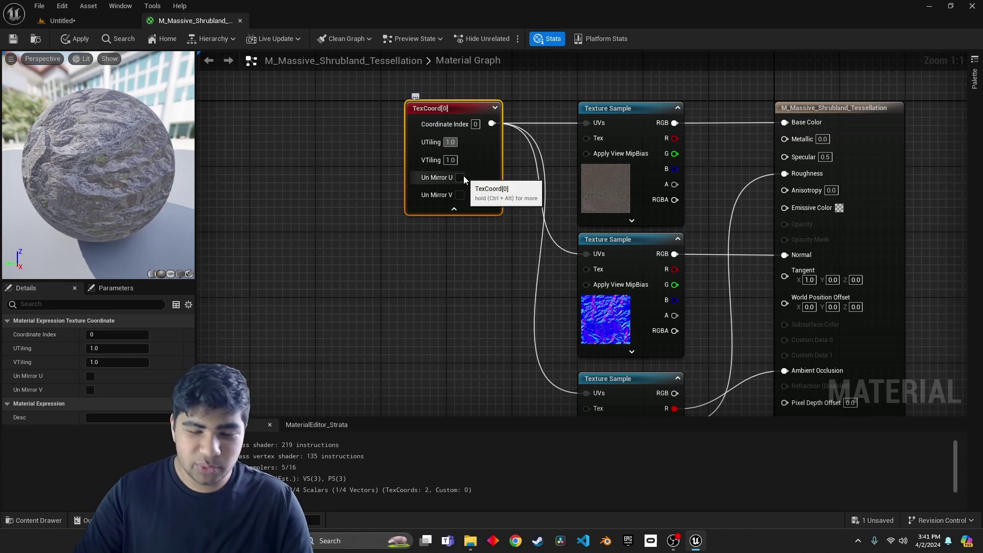
text(00)
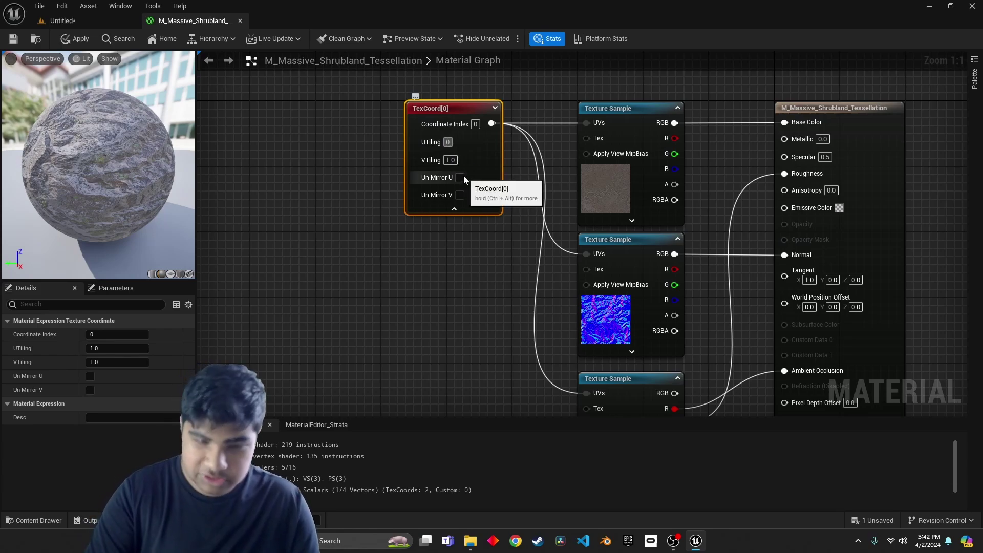
text(.001)
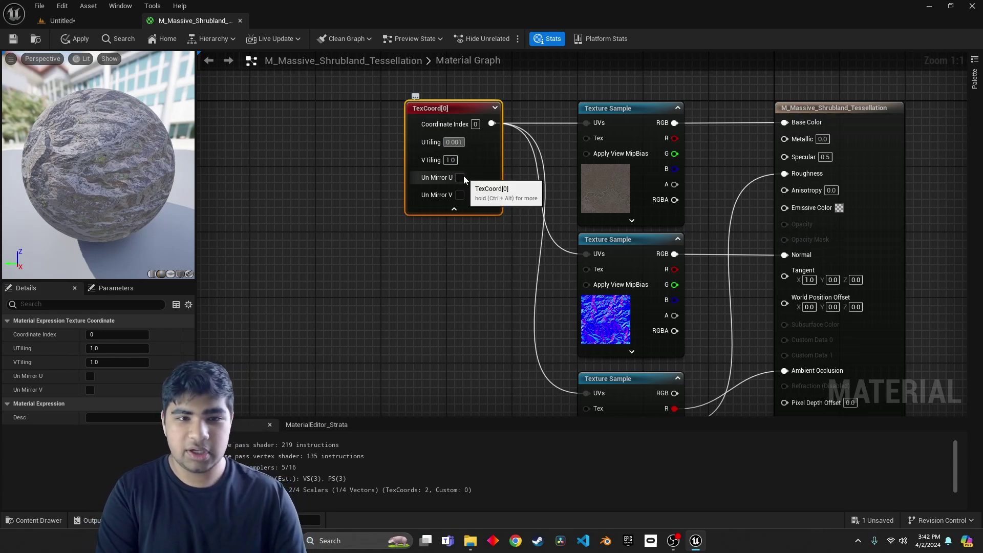
key(Tab)
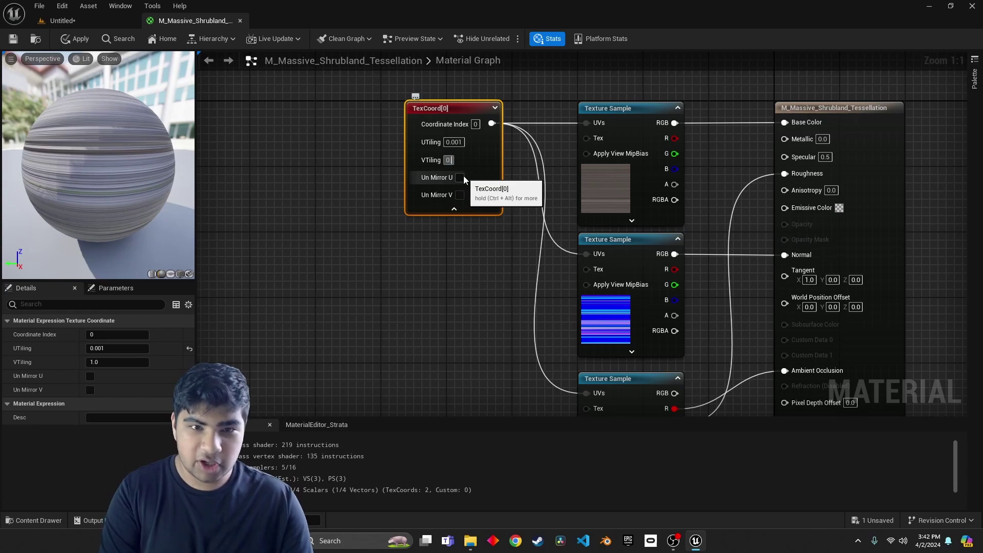
text(0.001)
key(Return)
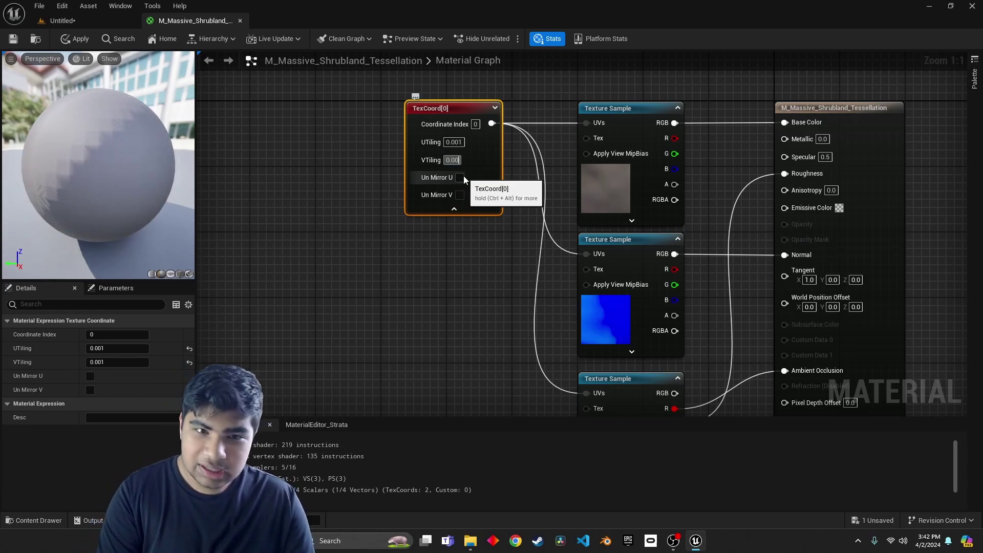
click(490, 242)
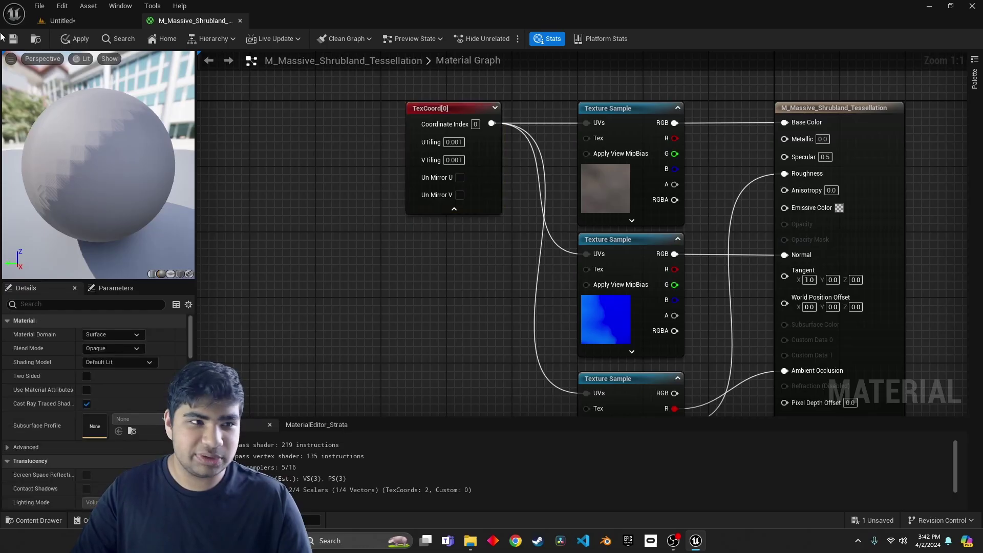
click(13, 39)
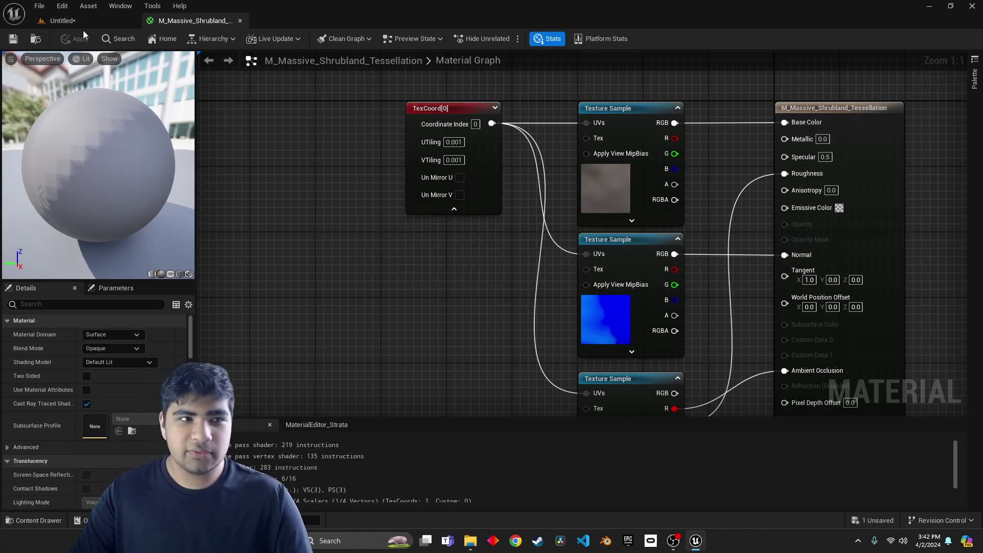
Step: Return to the level and set the viewport back to the Lit view mode
click(72, 20)
mouse_move(350, 215)
right_down()
mouse_move(366, 231)
mouse_move(366, 307)
mouse_move(376, 220)
mouse_move(353, 218)
right_up()
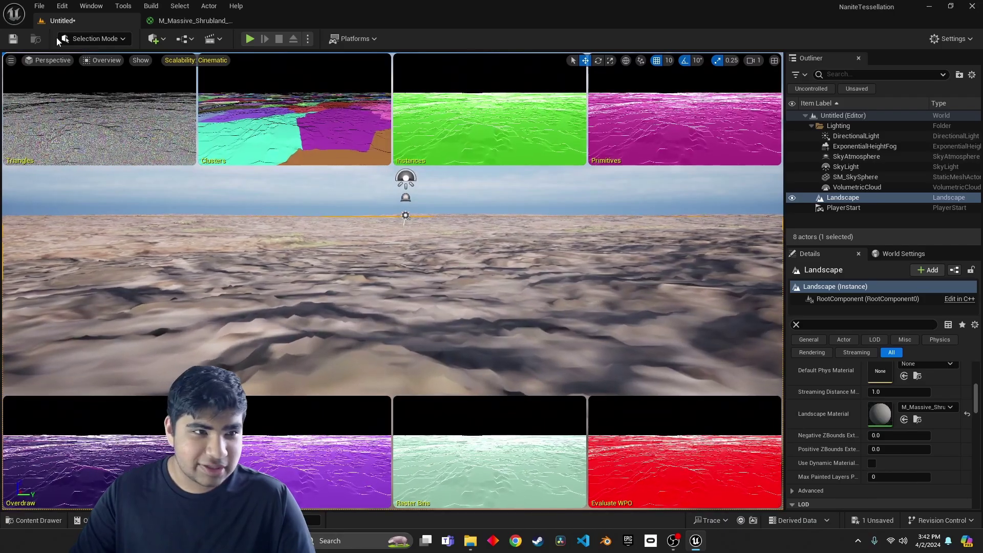
click(96, 62)
click(121, 94)
Step: Examine the retiled landscape surface and its displacement from several heights and angles
right_drag(392, 281, 205, 264)
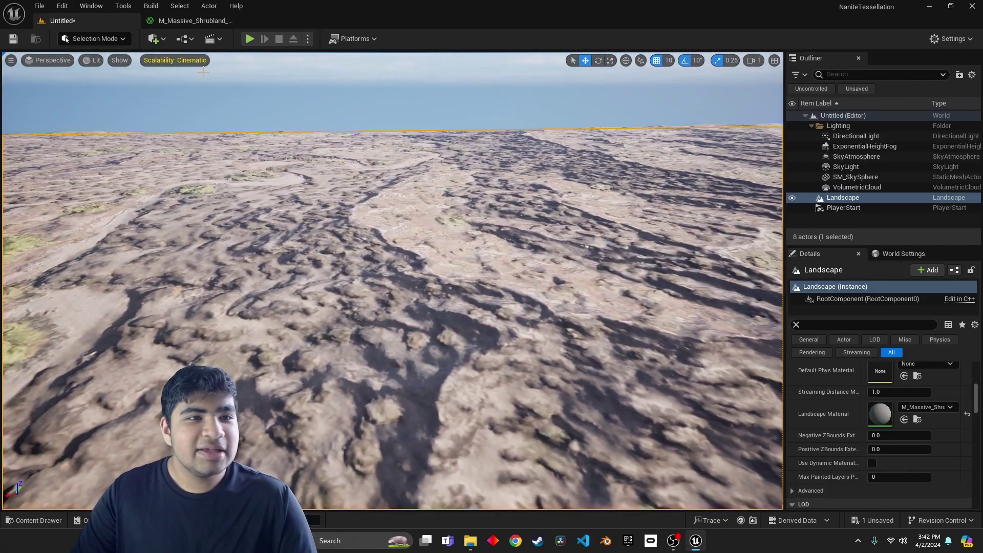
right_drag(327, 287, 307, 218)
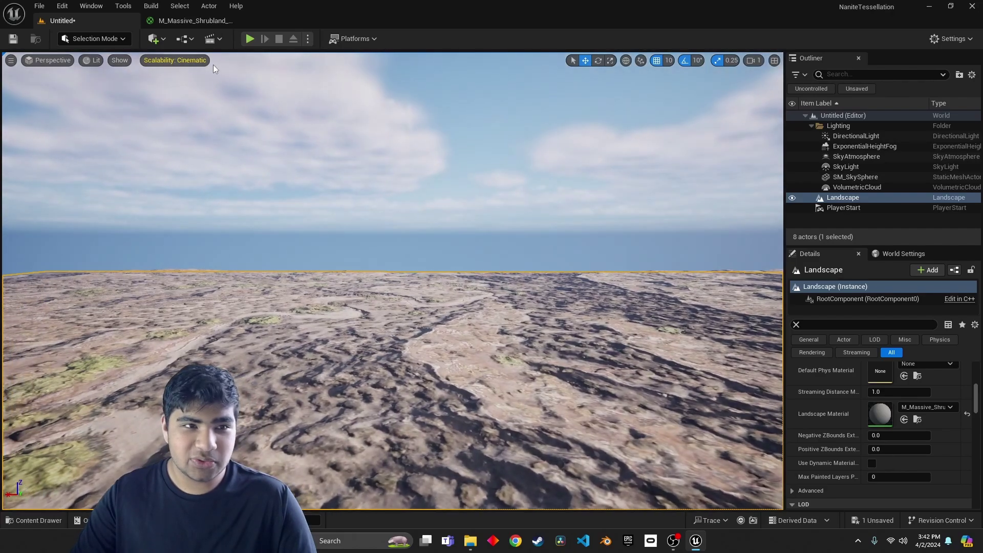
key(q)
right_drag(361, 257, 362, 256)
key(q)
key(e)
key(e)
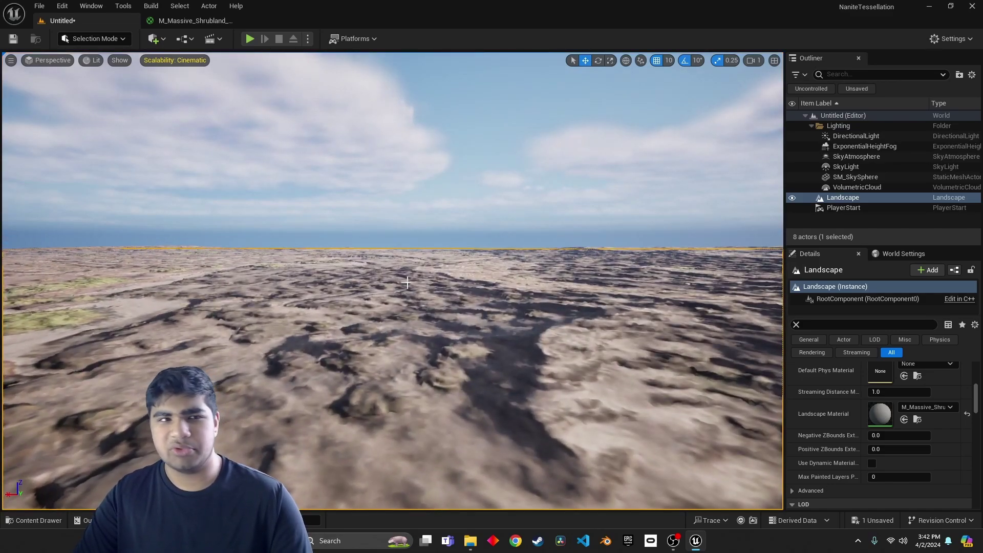
Step: Set the material's Nanite displacement Magnitude to 50 and save the material
click(191, 21)
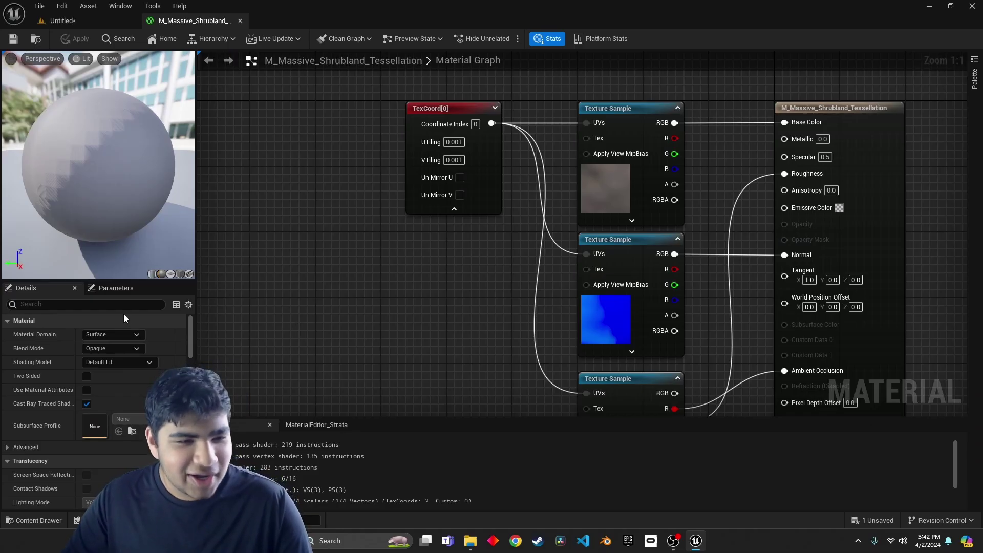
click(127, 303)
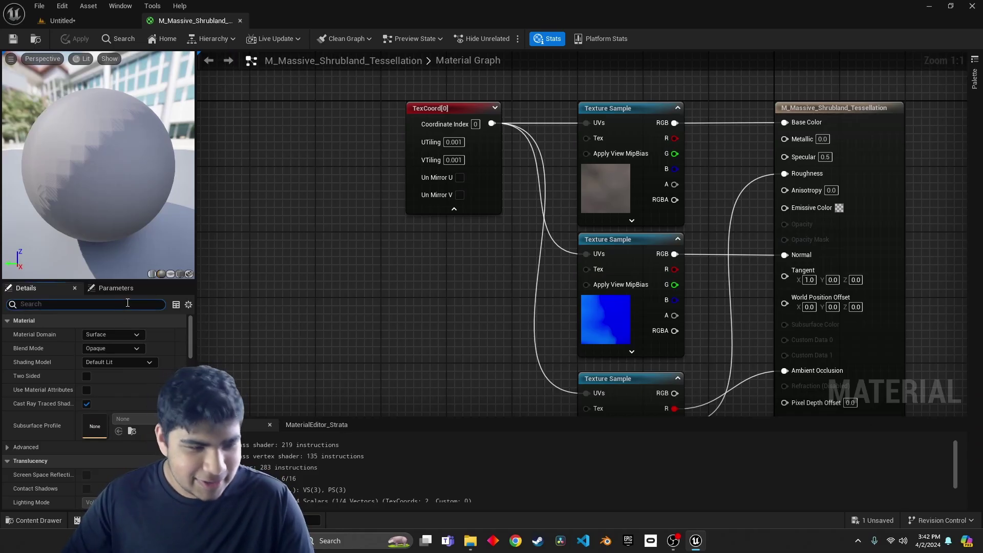
text(NANITE)
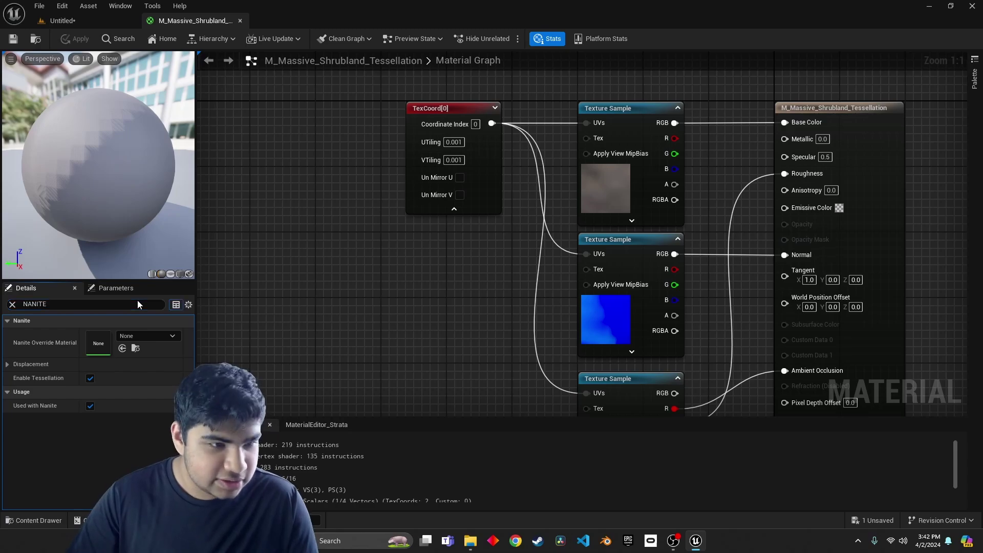
click(890, 132)
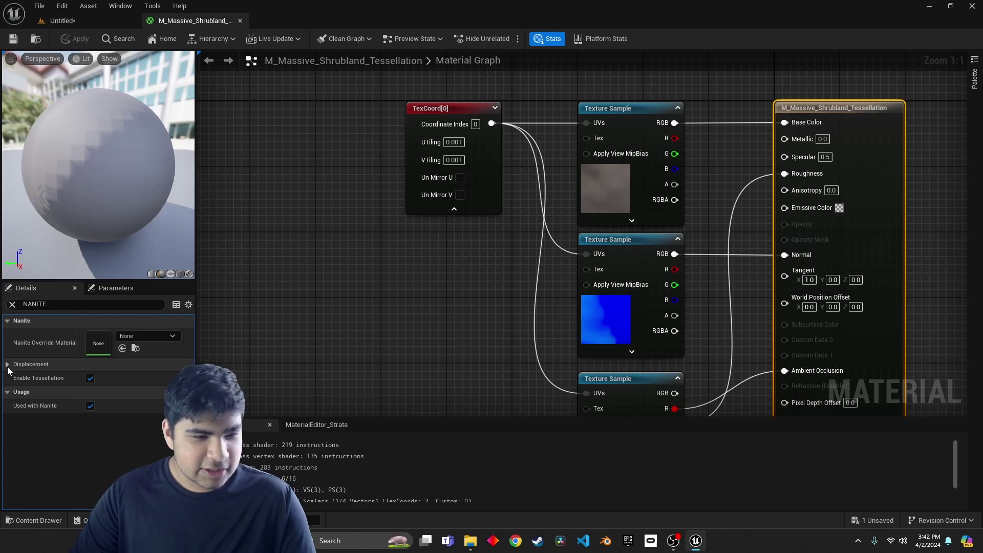
click(8, 364)
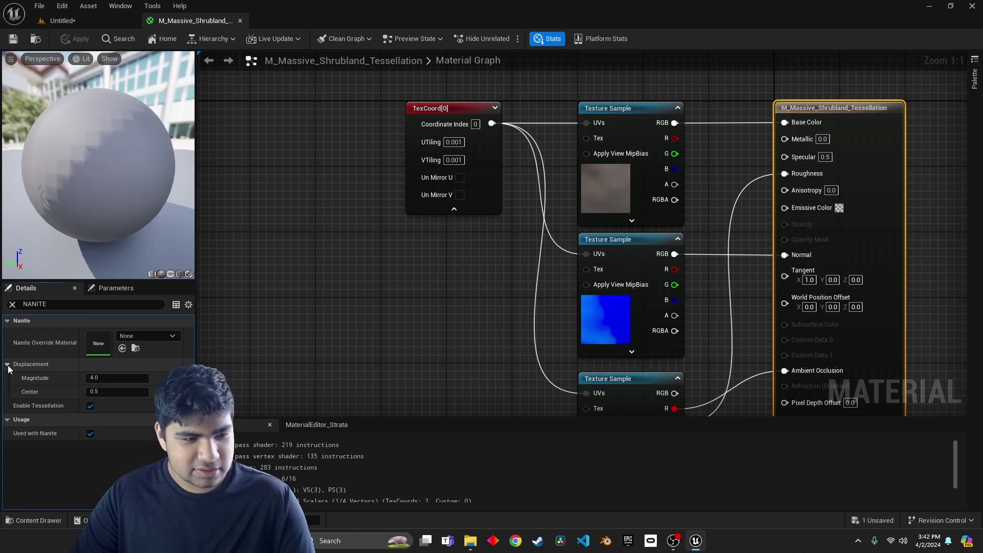
text(50)
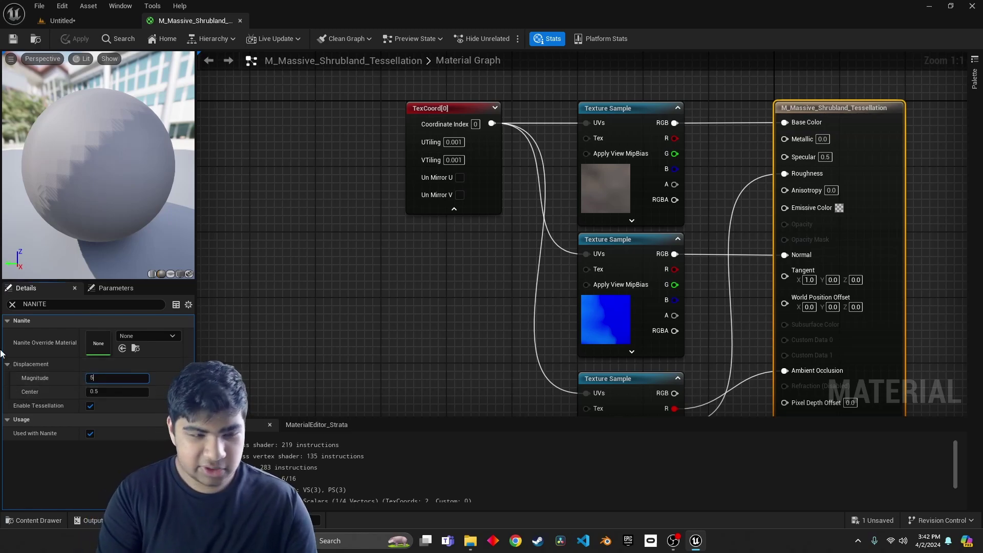
key(Return)
click(13, 39)
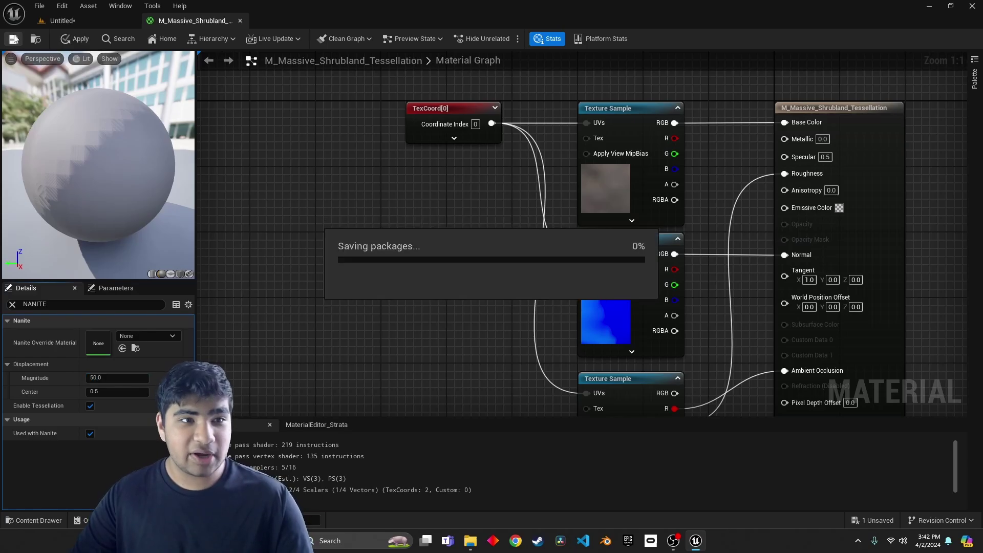
Step: Return to the level and inspect the landscape's increased displacement
click(97, 26)
right_drag(507, 370, 609, 348)
key(w)
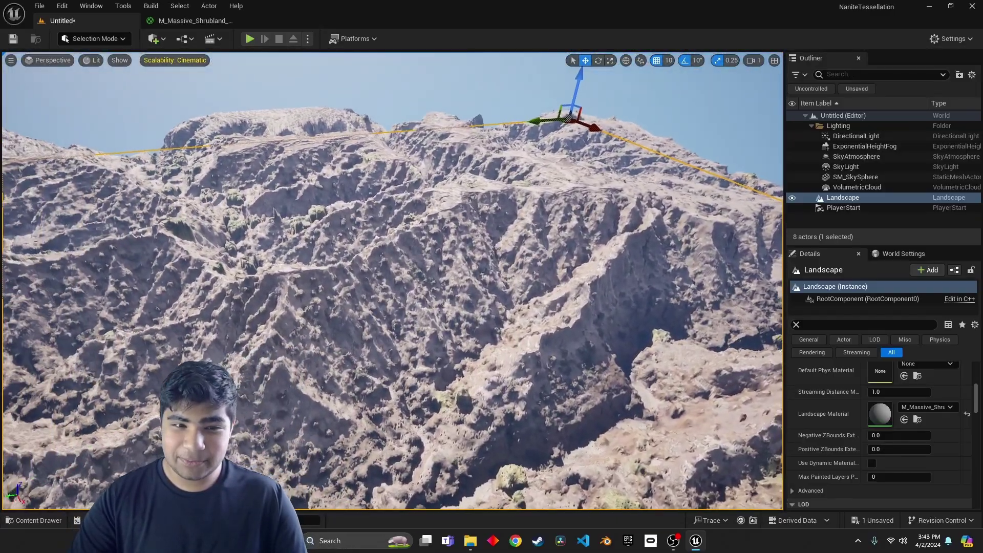
Step: Switch the viewport to the Nanite Overview visualization and examine how the displaced landscape is broken into triangles and clusters
right_drag(526, 351, 526, 336)
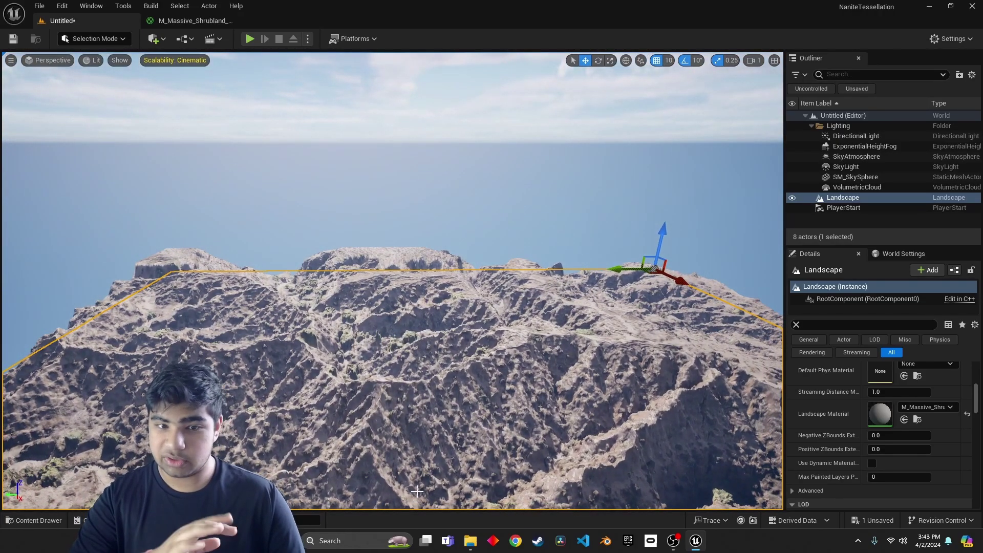
click(102, 64)
mouse_move(169, 275)
click(240, 300)
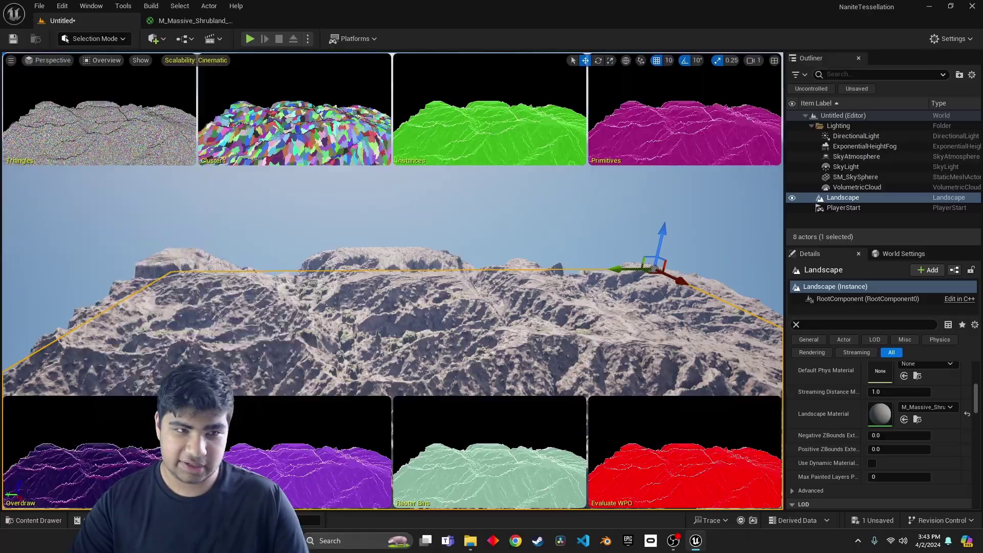
right_drag(491, 276, 491, 328)
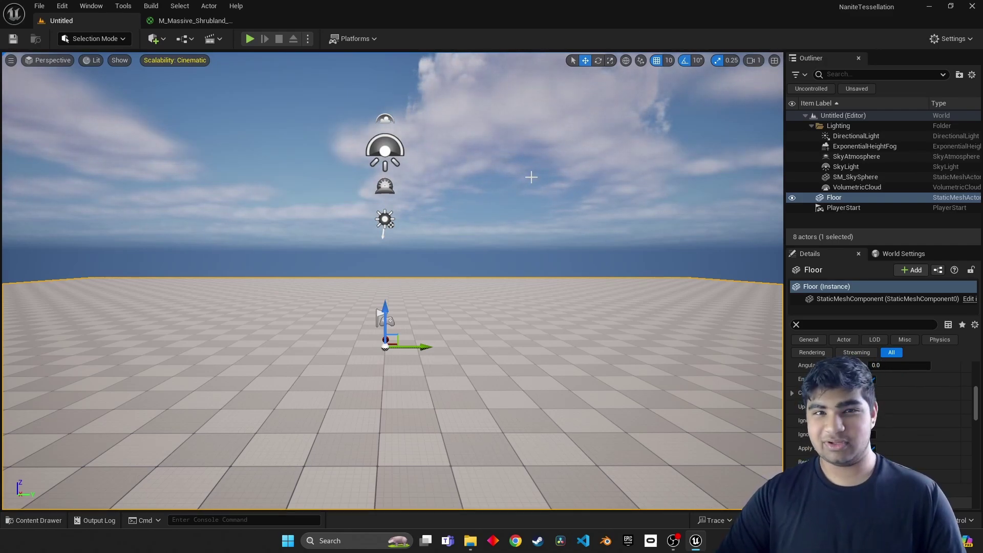
Step: Import Suzanne.fbx from the desktop into the Models folder with the default import options and close the extra windows that open
key(ctrl+space)
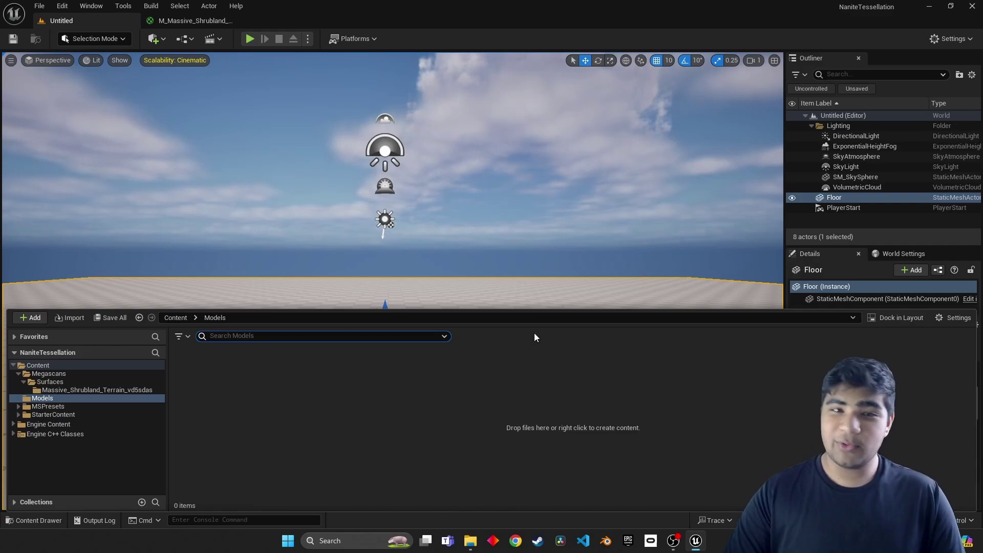
mouse_move(467, 537)
click(468, 481)
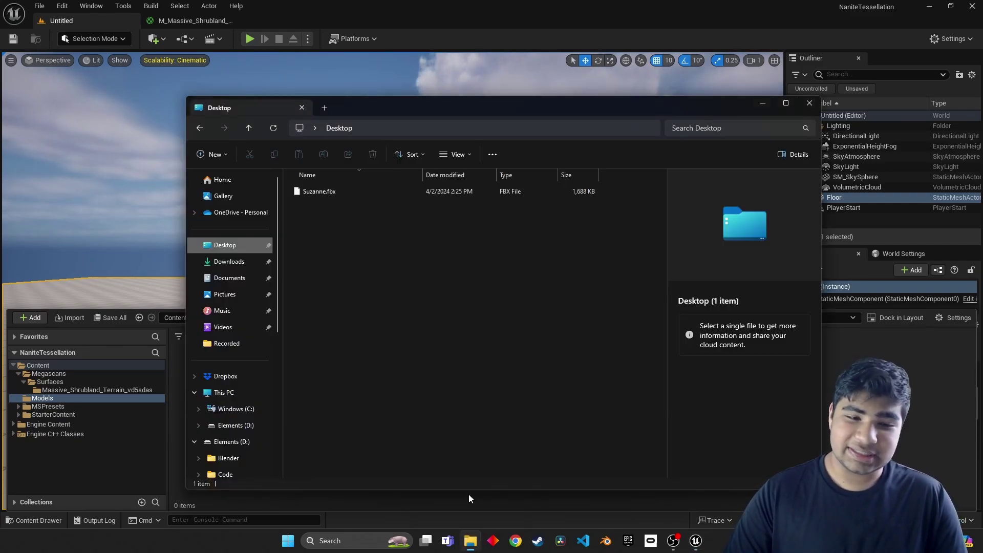
drag(385, 106, 527, 88)
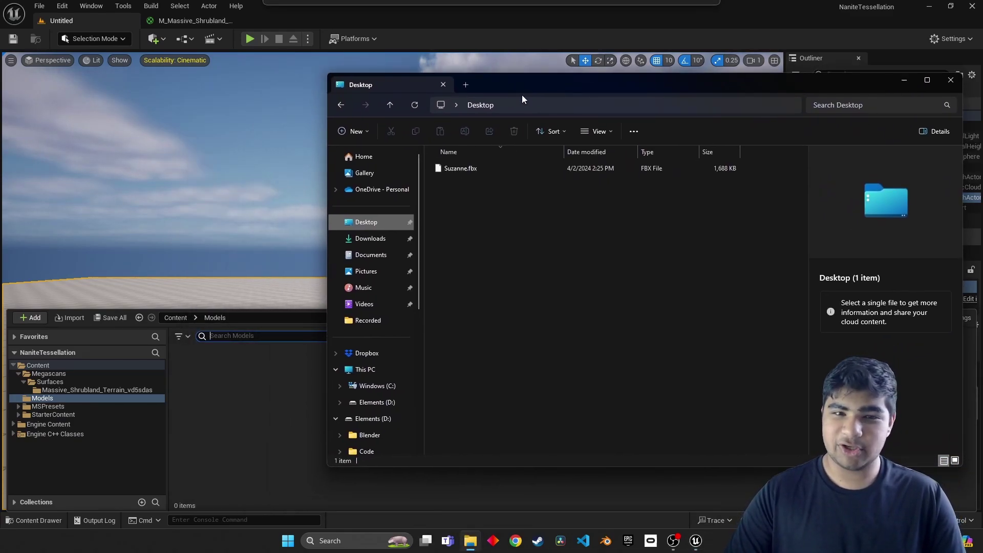
click(496, 166)
drag(526, 167, 289, 395)
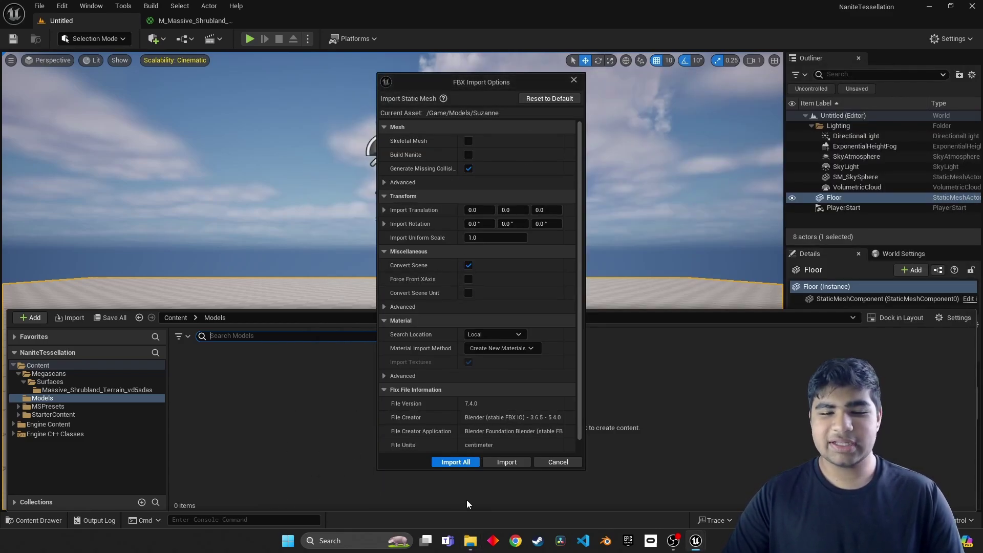
click(463, 462)
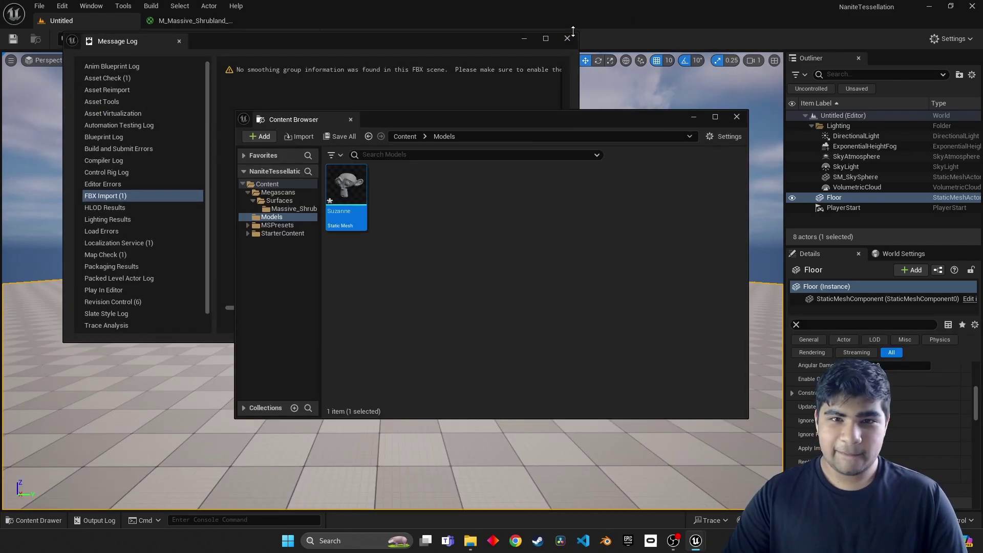
click(567, 38)
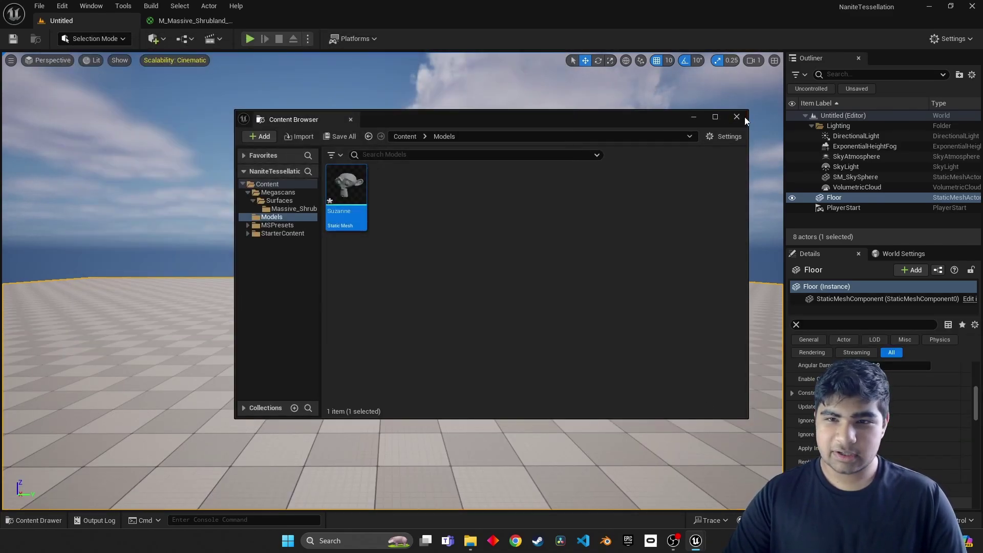
click(736, 116)
Step: Place the imported Suzanne mesh on the floor near the level's centre and focus the view on it
key(ctrl+space)
drag(193, 433, 410, 355)
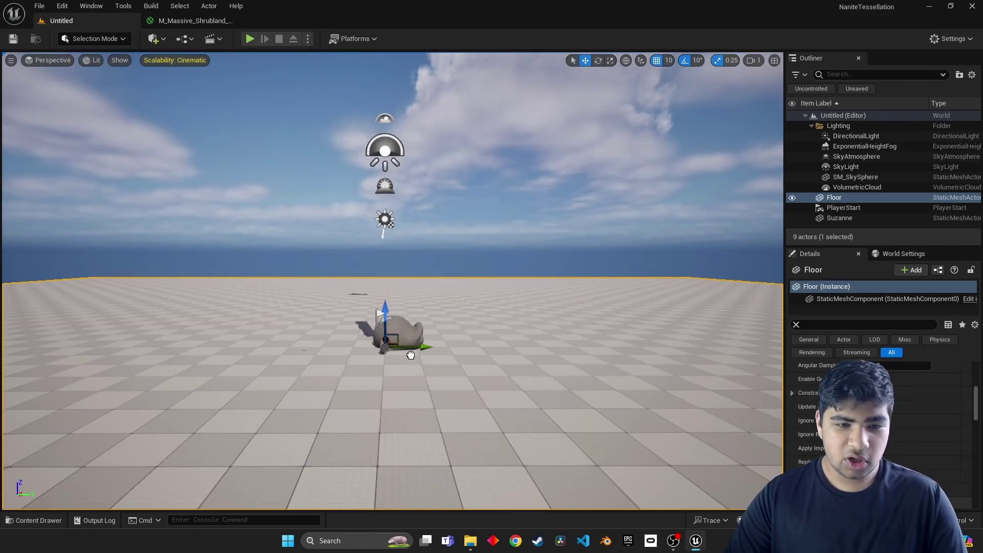
click(410, 355)
key(f)
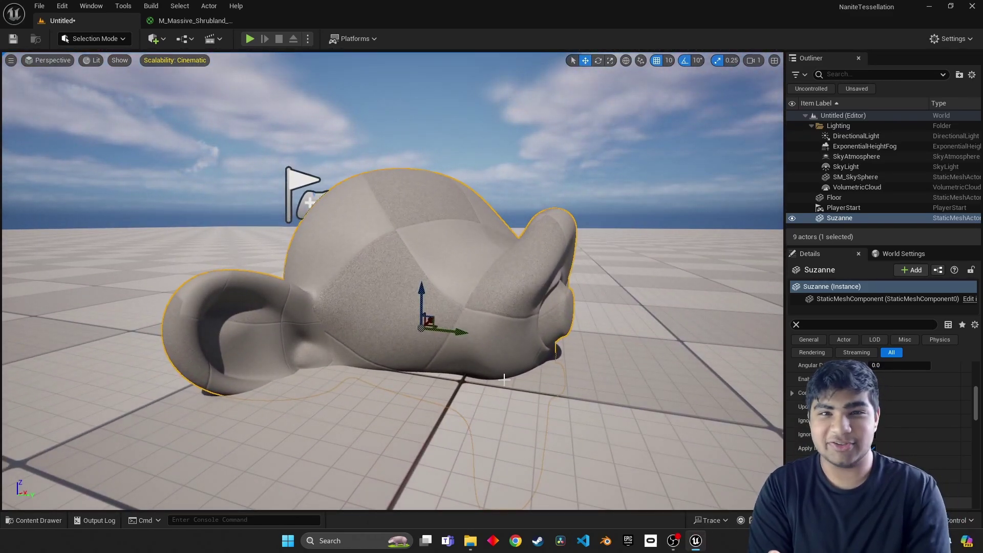
Step: Reset the Suzanne mesh's location to the world origin
right_drag(467, 223, 333, 225)
key(s)
key(w)
key(s)
key(s)
key(a)
key(w)
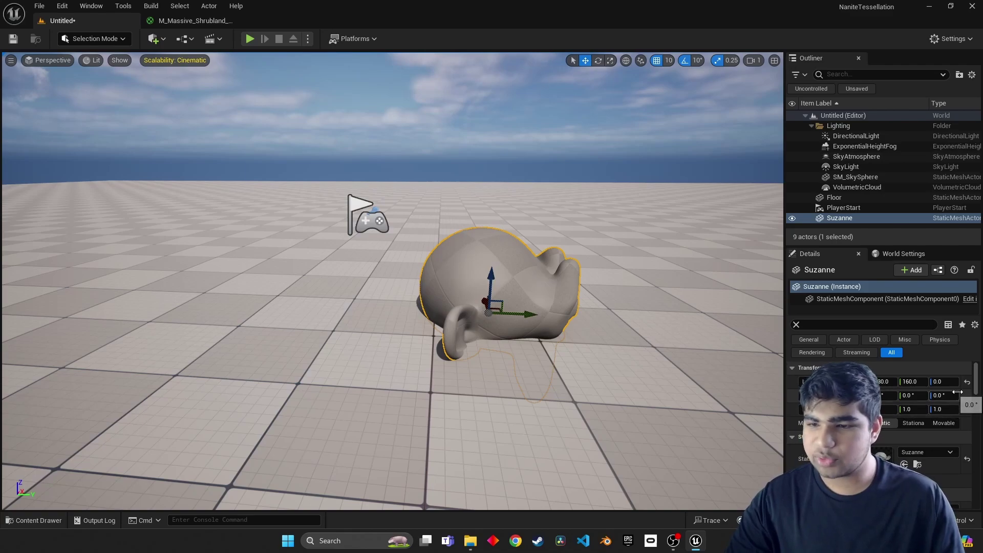
click(967, 383)
key(f)
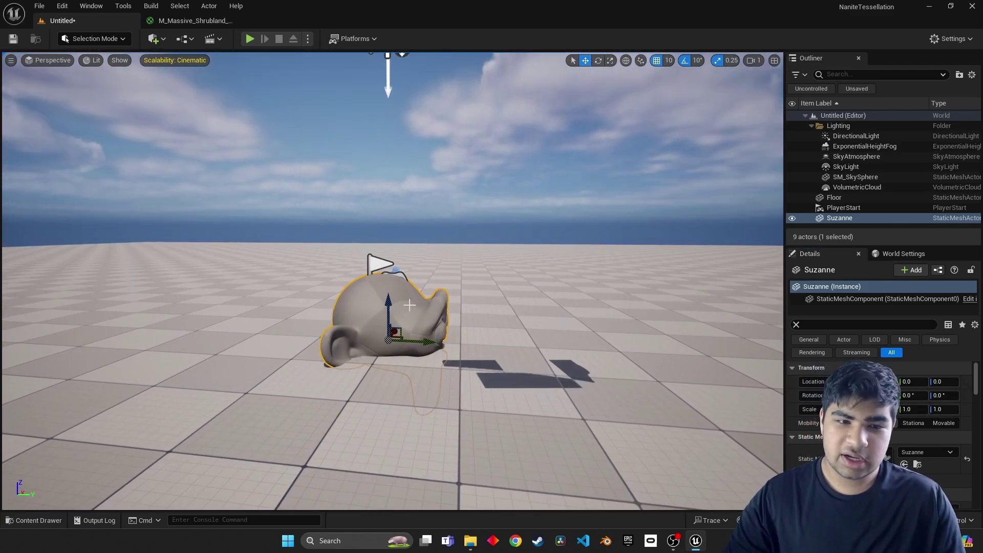
Step: Raise the Suzanne mesh to a Z location of 90, turn it 90 degrees about Z and tilt its face toward the camera
drag(386, 302, 389, 240)
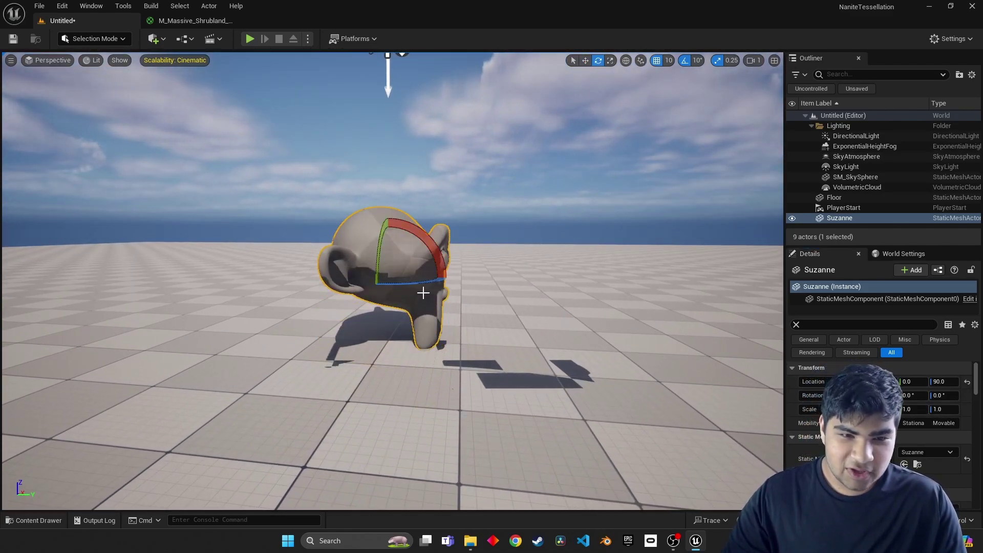
drag(425, 283, 458, 283)
drag(375, 248, 376, 277)
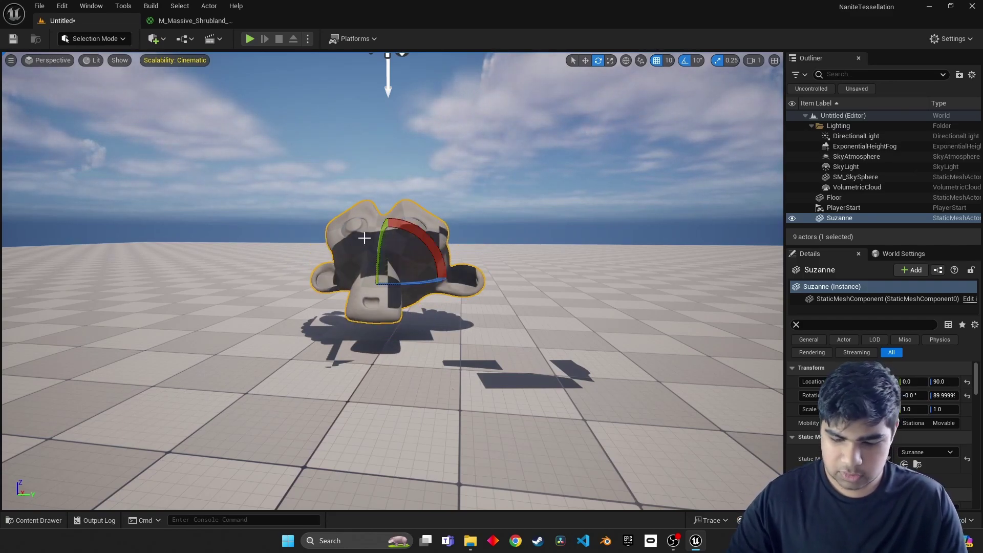
Step: Delete the Suzanne mesh and undo the deletion
key(Delete)
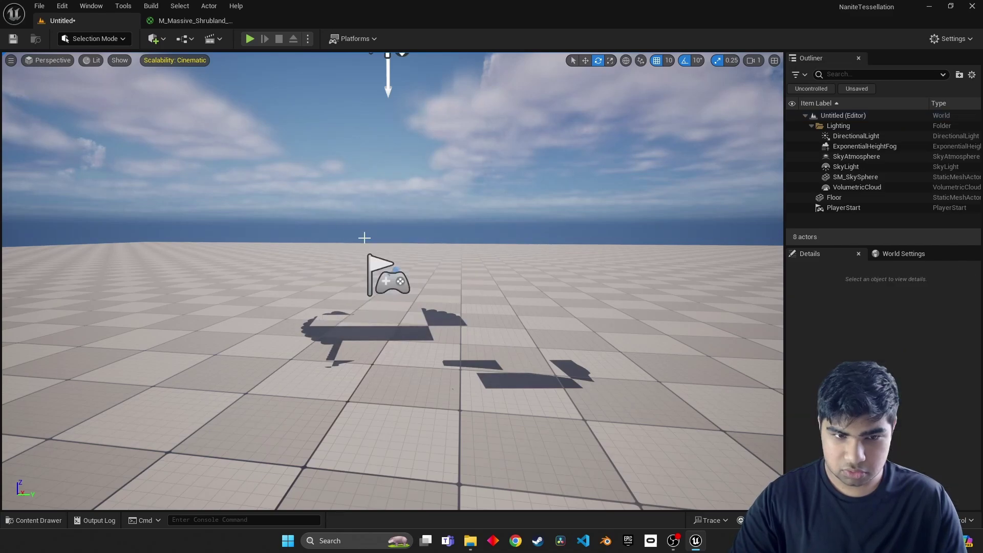
key(ctrl+z)
Step: Lower the Suzanne mesh until it sits on the floor and view its face up close
key(w)
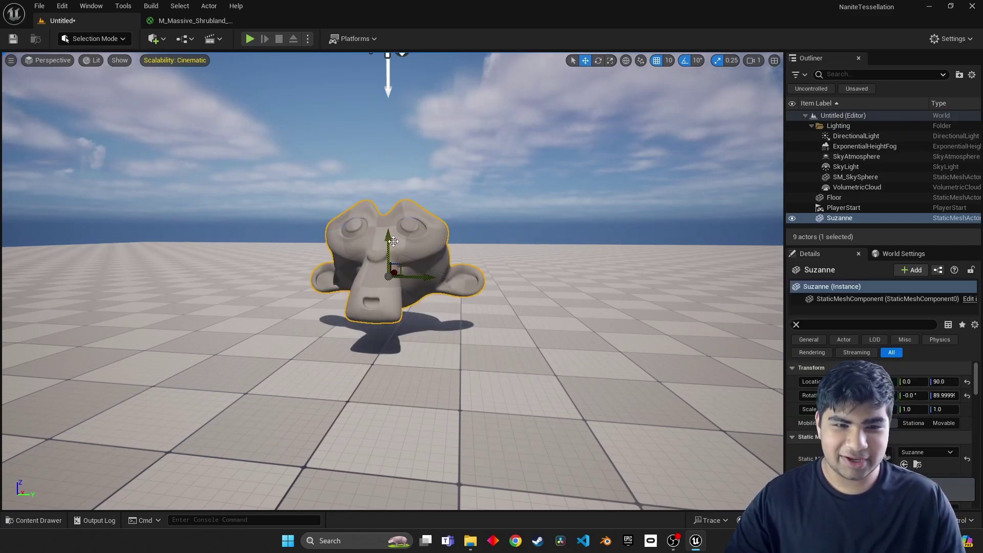
drag(393, 241, 390, 267)
click(513, 281)
right_drag(513, 281, 507, 211)
key(w)
key(g)
key(s)
right_drag(513, 295, 496, 349)
key(w)
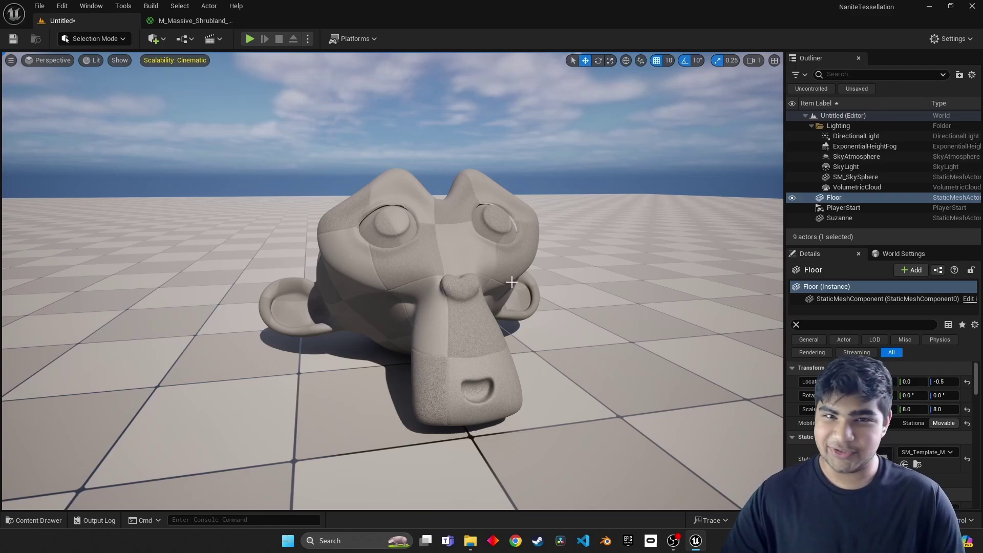
Step: Open Quixel Bridge from the Content folder and show the locally downloaded Megascans surfaces
key(ctrl+space)
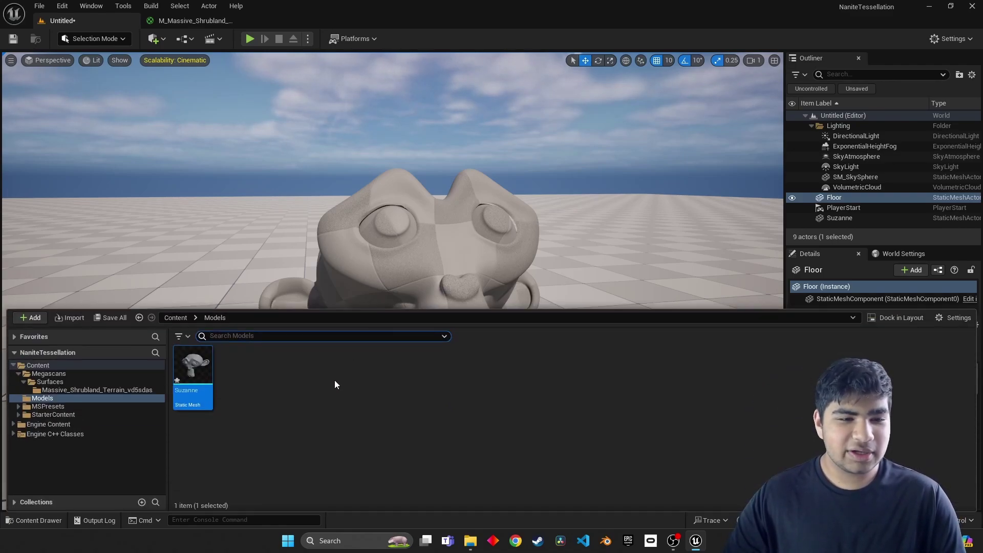
click(176, 321)
right_click(396, 382)
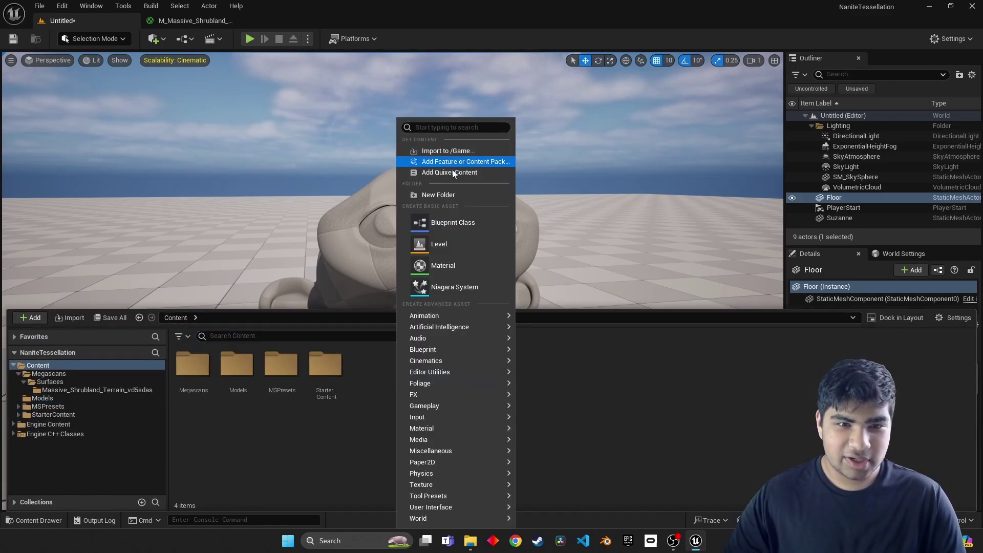
click(448, 171)
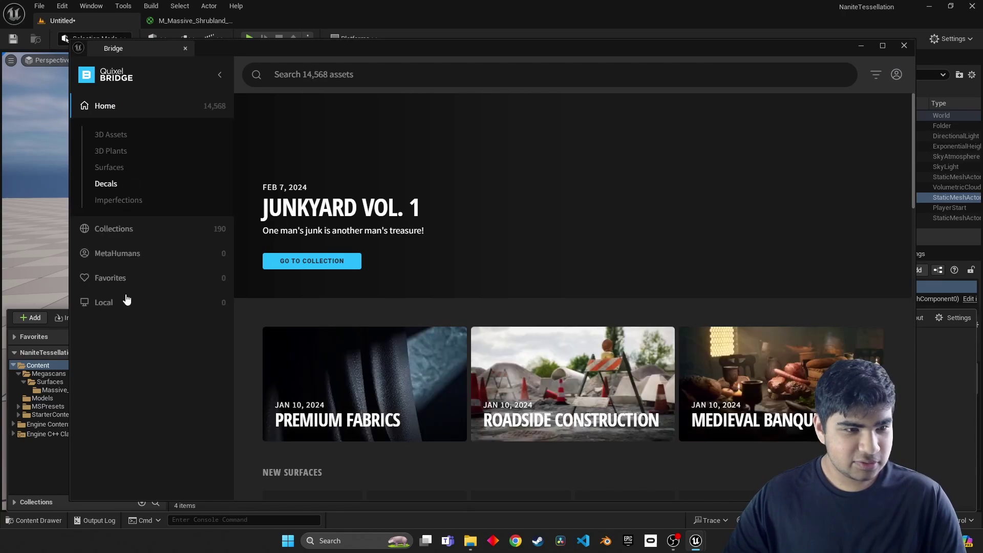
click(116, 298)
click(134, 283)
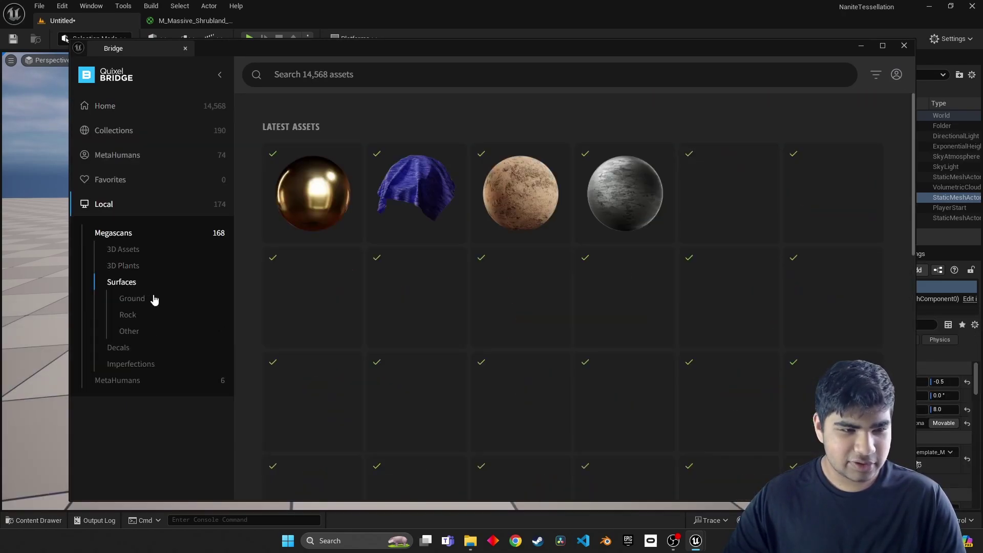
Step: Find the Rocky Ground surface among the local assets, add it to the project and close Bridge
scroll(717, 384, down, 4)
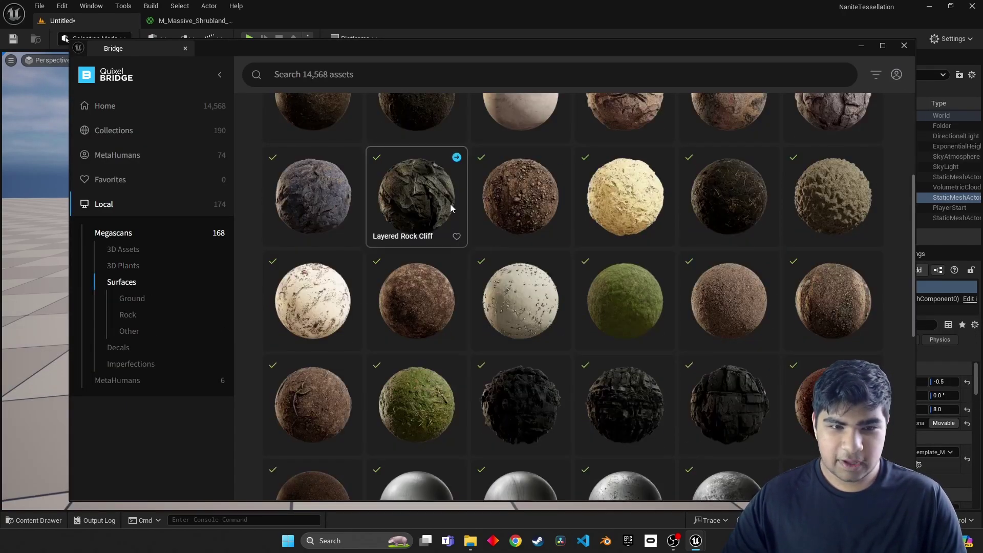
scroll(666, 389, down, 3)
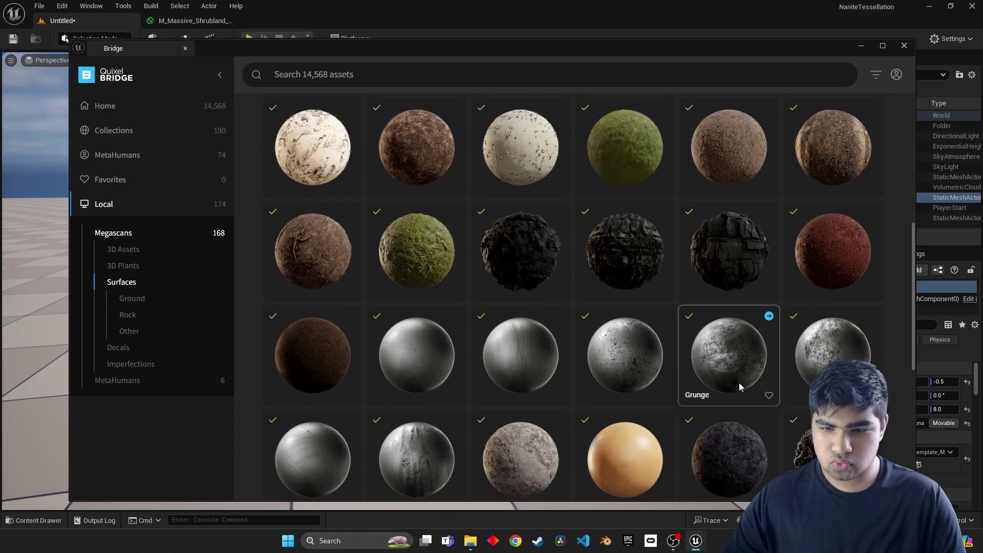
scroll(606, 349, up, 5)
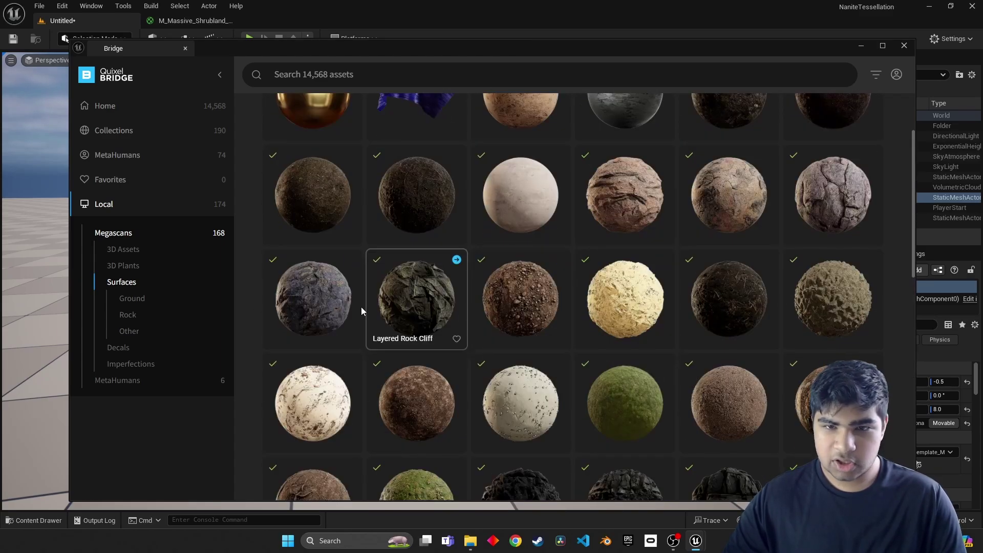
scroll(666, 351, up, 2)
click(637, 309)
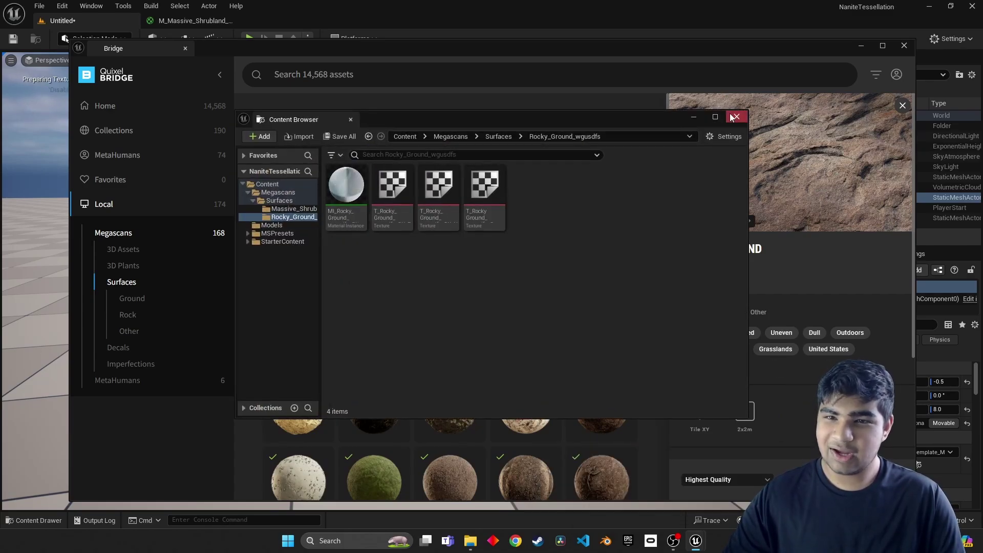
click(735, 117)
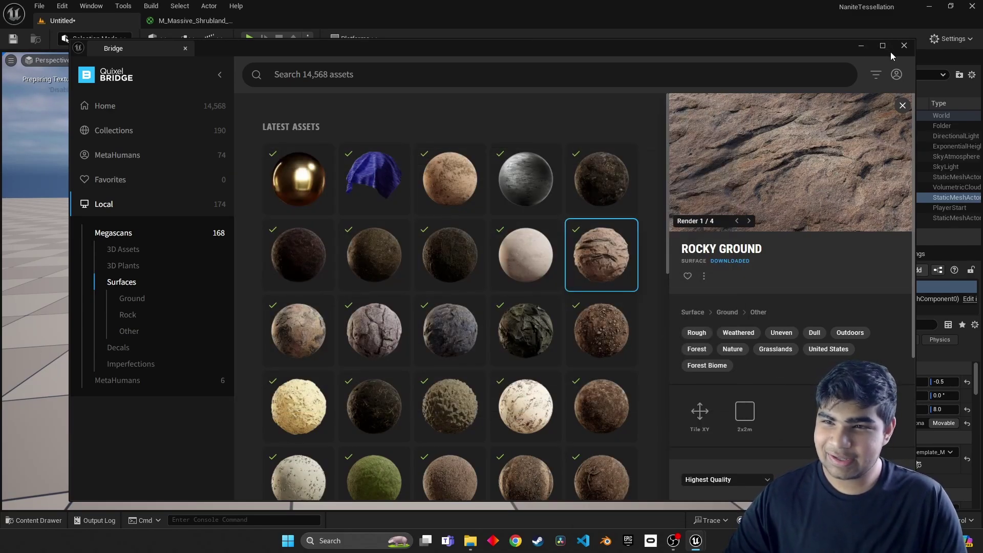
click(895, 48)
Step: Open the imported Rocky Ground material instance, inspect its surface on the preview sphere and close it
key(ctrl+space)
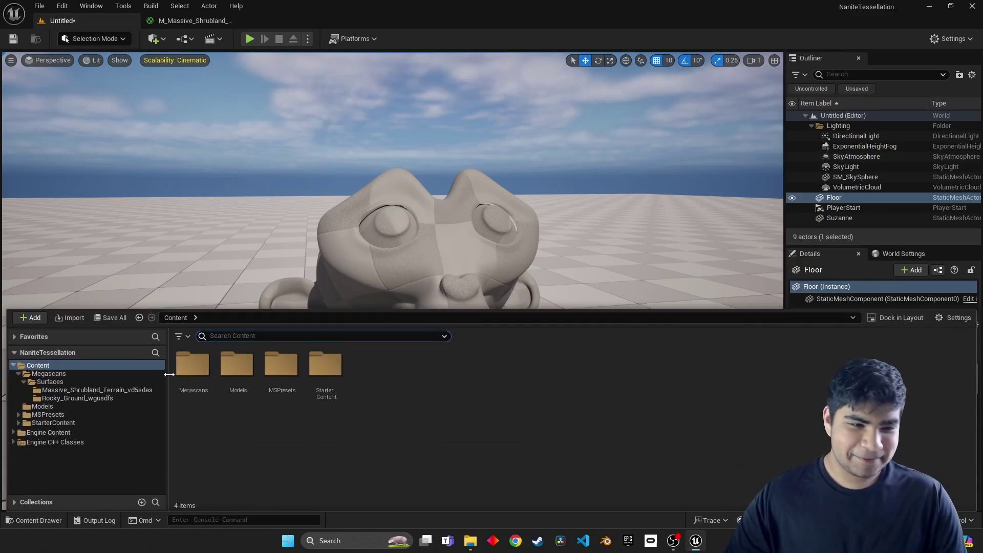
double_click(199, 366)
double_click(204, 370)
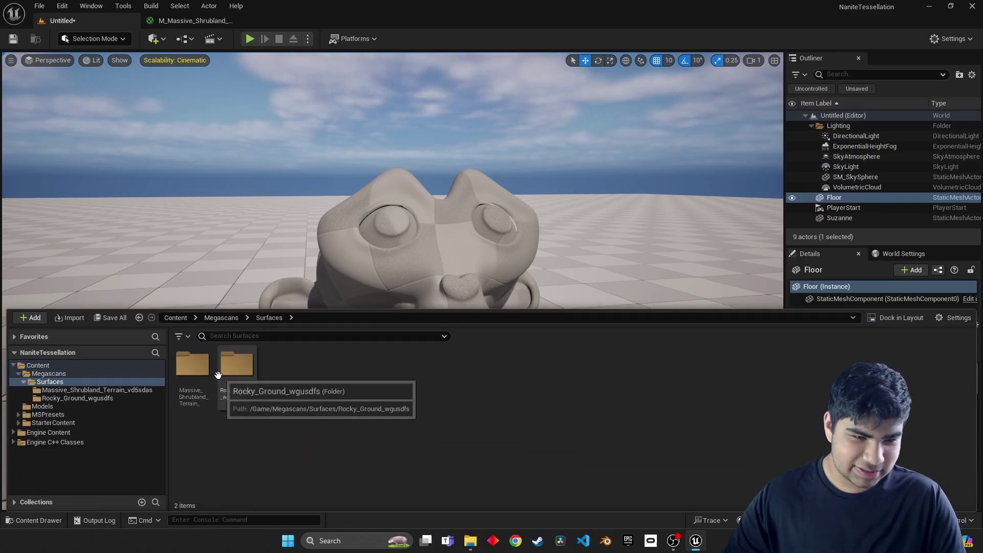
double_click(236, 366)
double_click(199, 374)
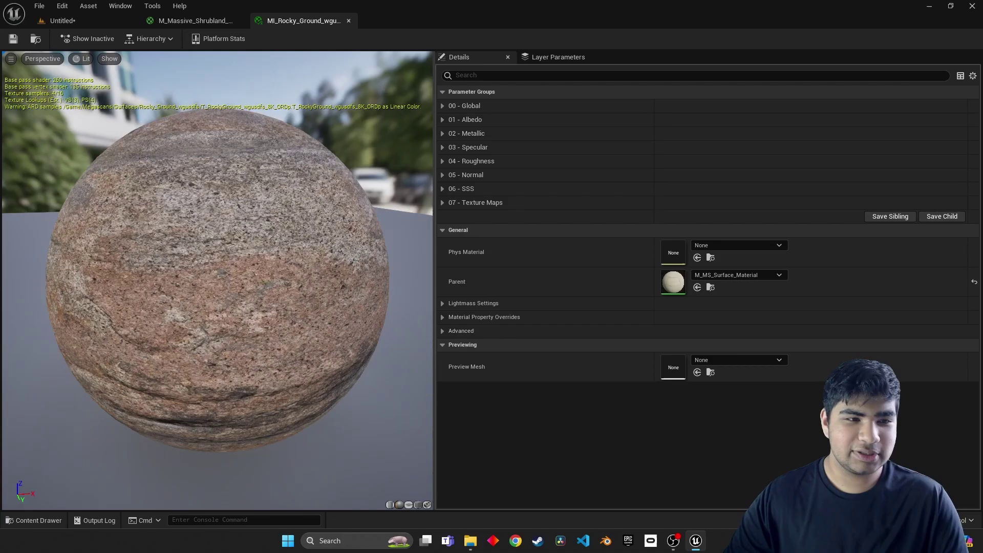
drag(217, 281, 154, 237)
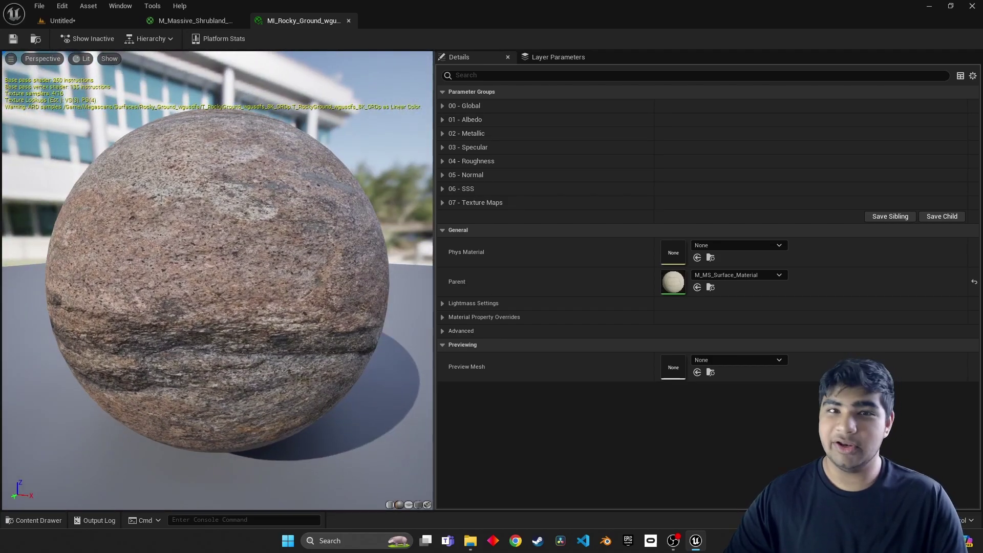
click(351, 21)
Step: Create a new material named M_Suzanne in the Rocky_Ground_wgusdfs folder and open it for editing
click(62, 21)
key(ctrl+space)
right_click(373, 389)
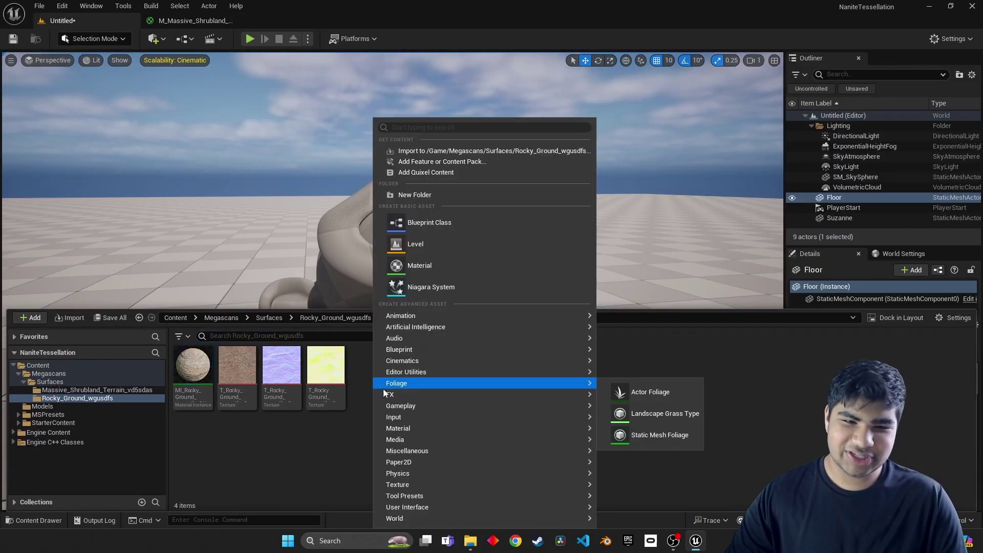
click(455, 274)
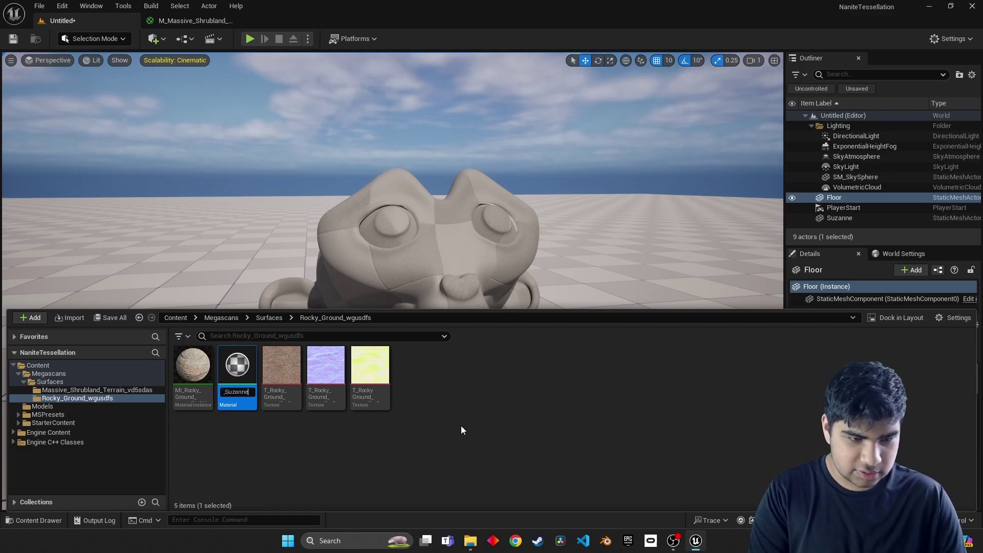
key(Return)
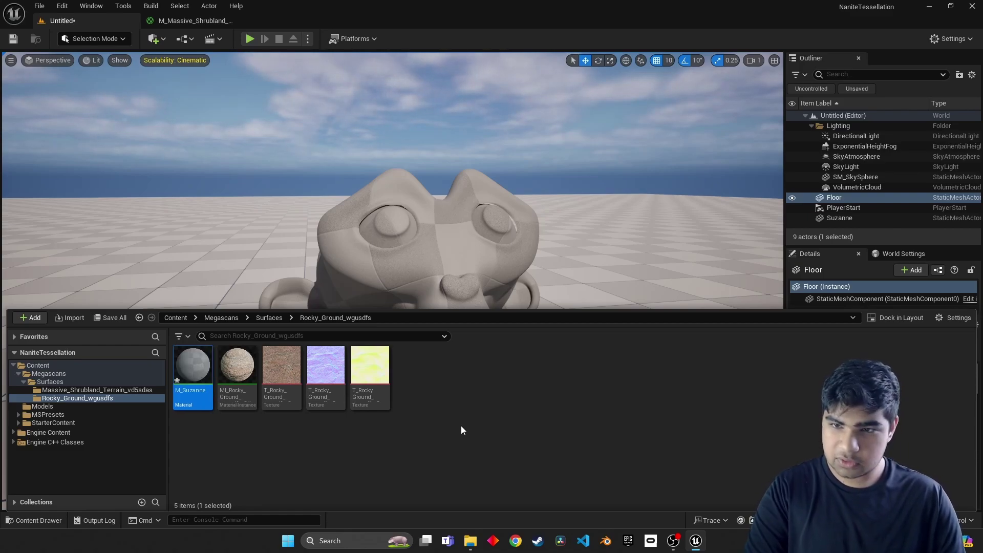
double_click(205, 364)
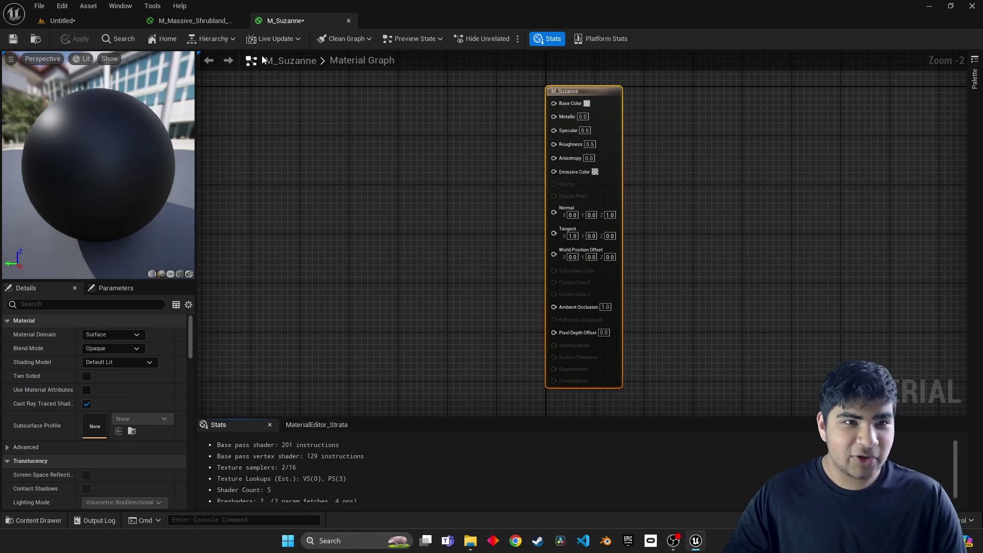
Step: Add the three Rocky Ground textures to the M_Suzanne material graph as texture samples
key(ctrl+space)
click(298, 401)
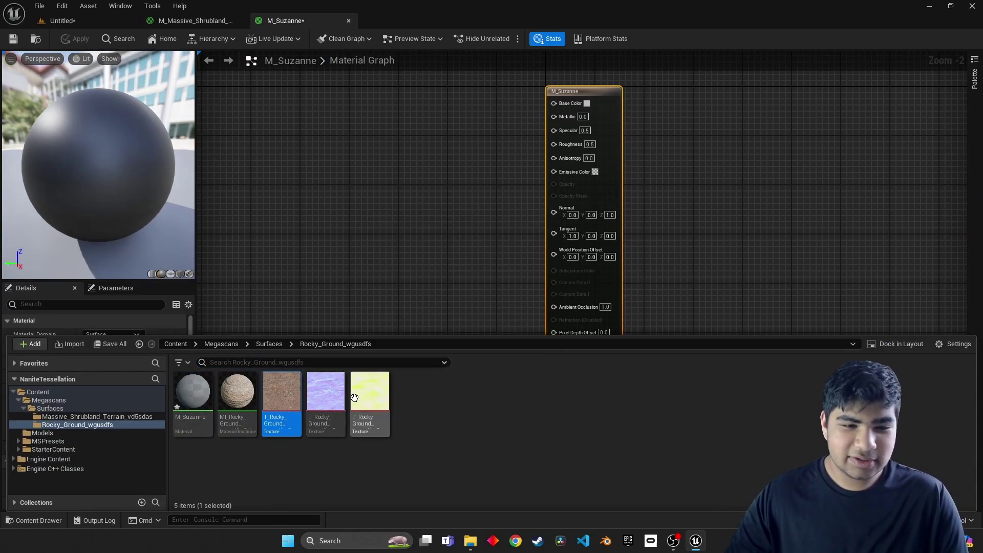
shift+click(358, 401)
drag(290, 399, 392, 160)
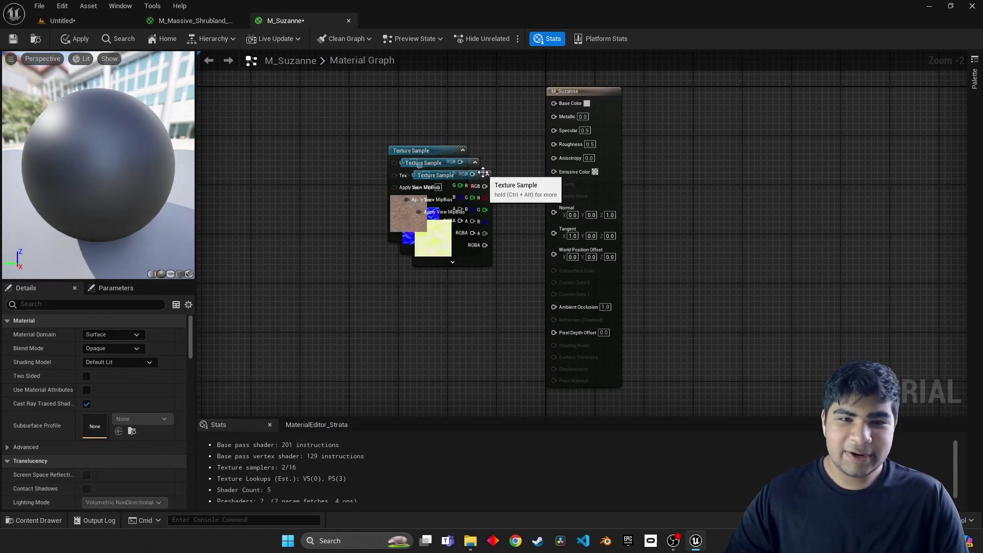
Step: Spread out the three overlapping texture samples and stack them vertically beside the M_Suzanne result node
drag(477, 178, 447, 332)
drag(466, 164, 452, 259)
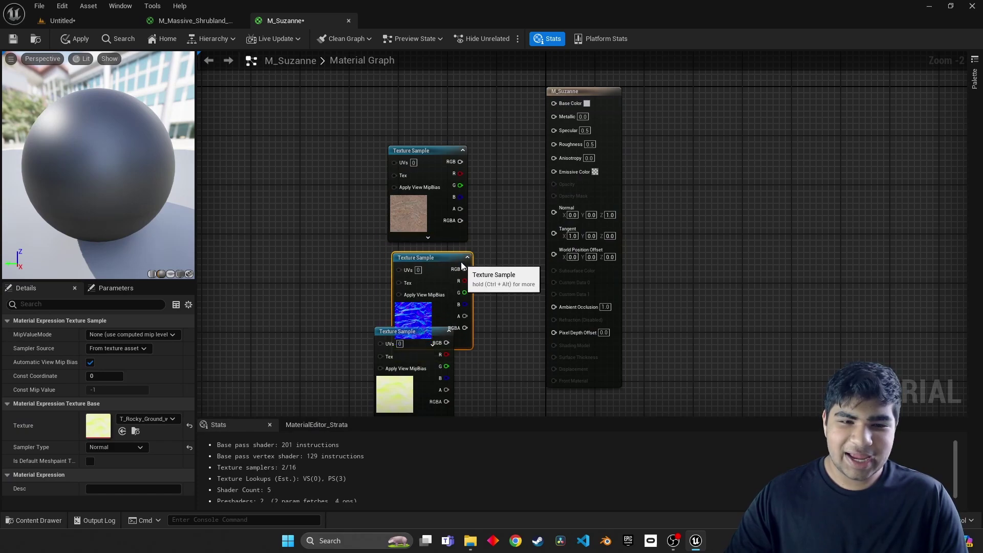
drag(428, 370, 438, 320)
right_drag(496, 196, 478, 333)
drag(333, 147, 433, 285)
right_drag(458, 184, 481, 360)
drag(432, 204, 434, 141)
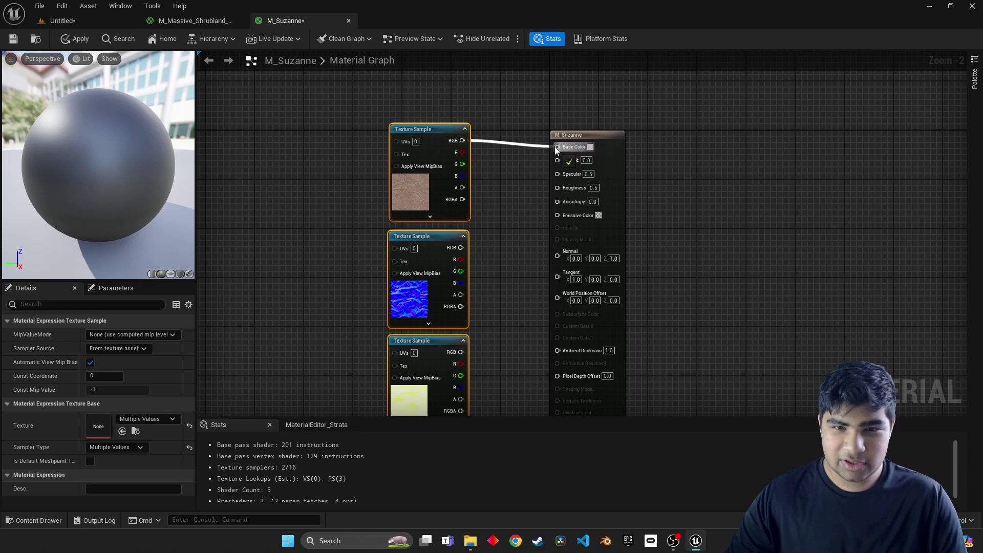
Step: Connect the color texture's RGB to Base Color, the normal map's RGB to Normal and the packed texture's red channel to Ambient Occlusion
drag(555, 147, 554, 146)
drag(461, 248, 556, 255)
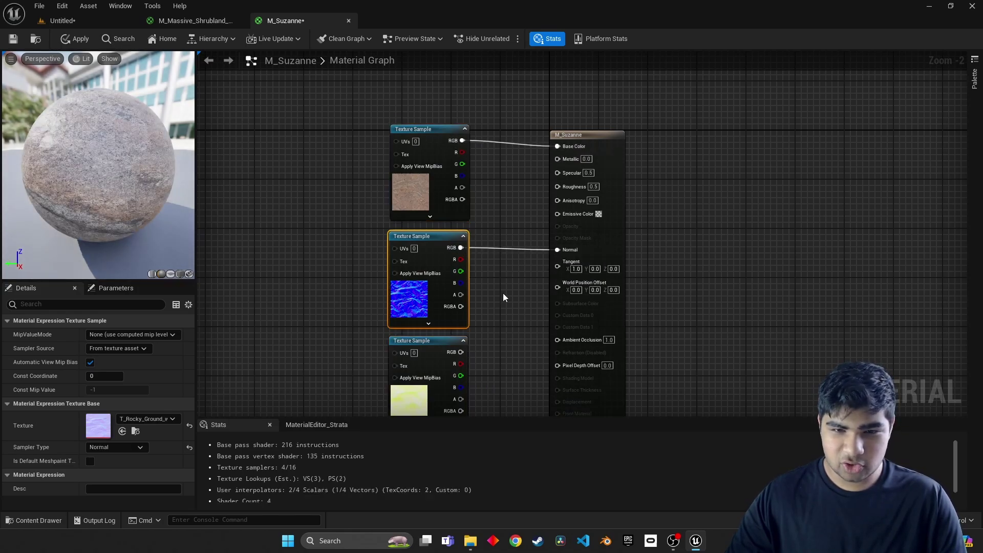
right_drag(503, 293, 471, 267)
drag(455, 276, 552, 251)
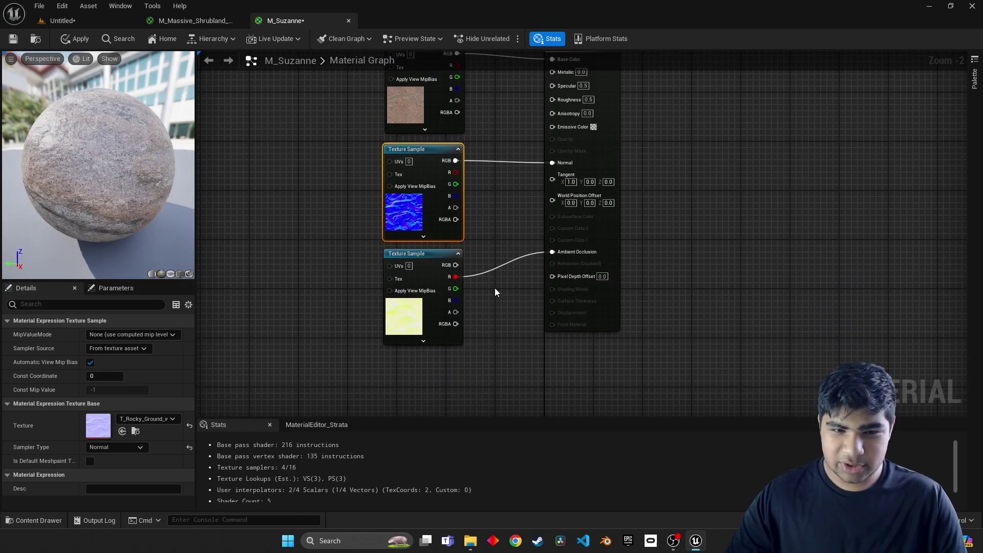
Step: Filter the M_Suzanne material properties by nanite and turn on Used with Nanite and Enable Tessellation
click(599, 304)
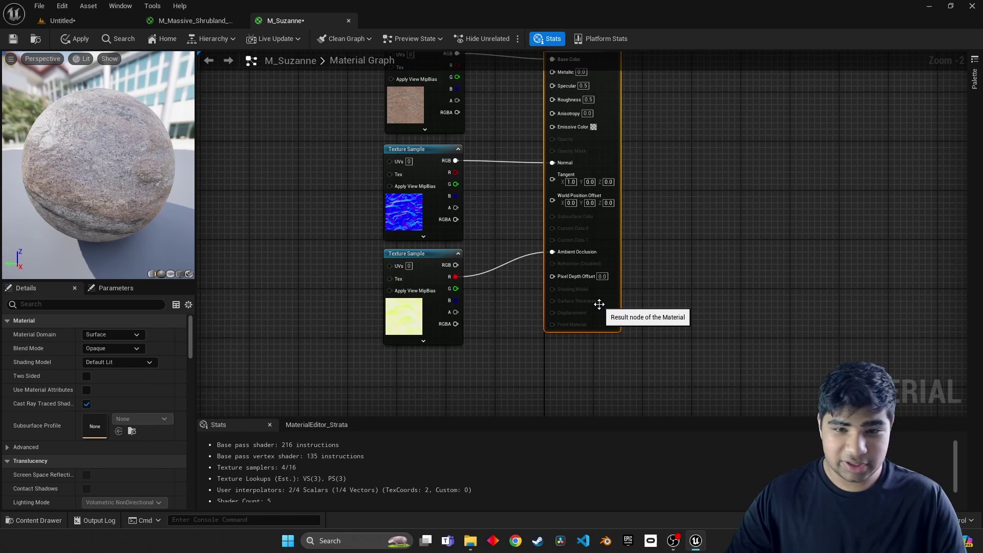
click(142, 309)
text(n)
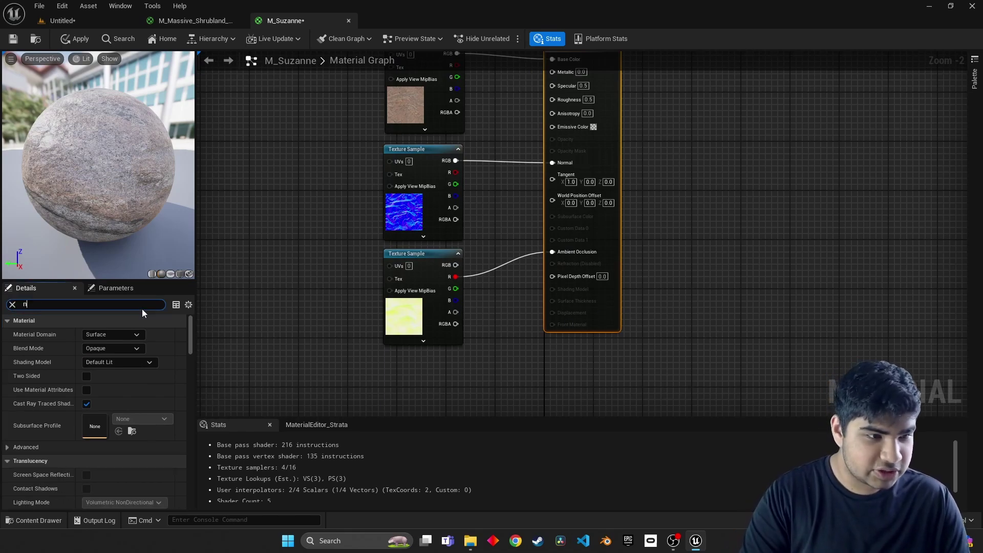
text(anite)
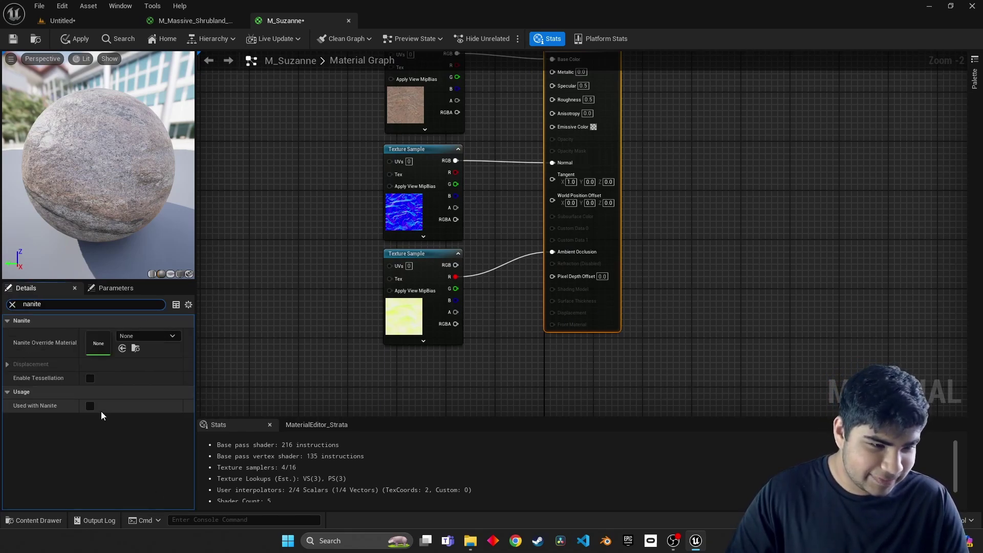
click(90, 405)
click(90, 378)
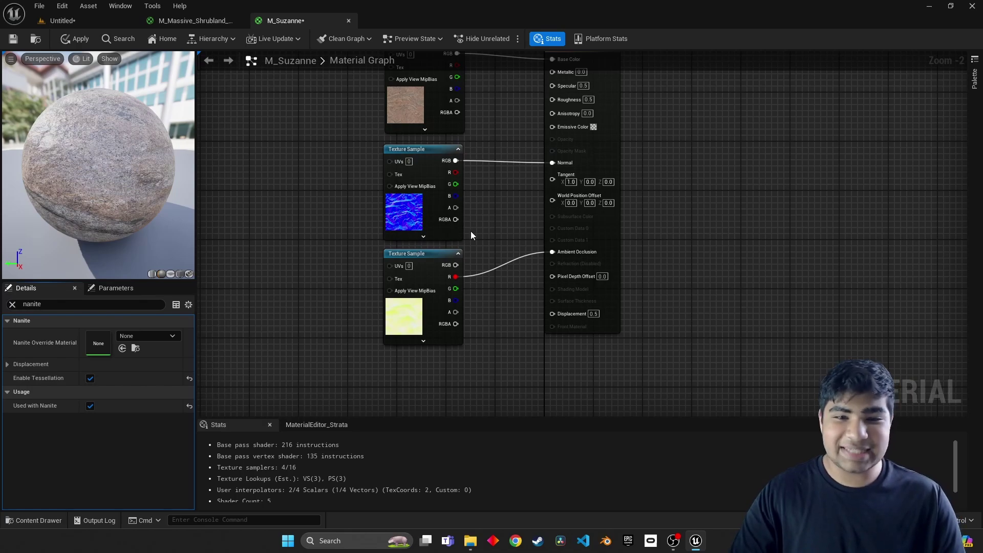
Step: Connect the packed texture's green channel to Roughness and its blue channel to Displacement, and save the material
drag(455, 289, 503, 227)
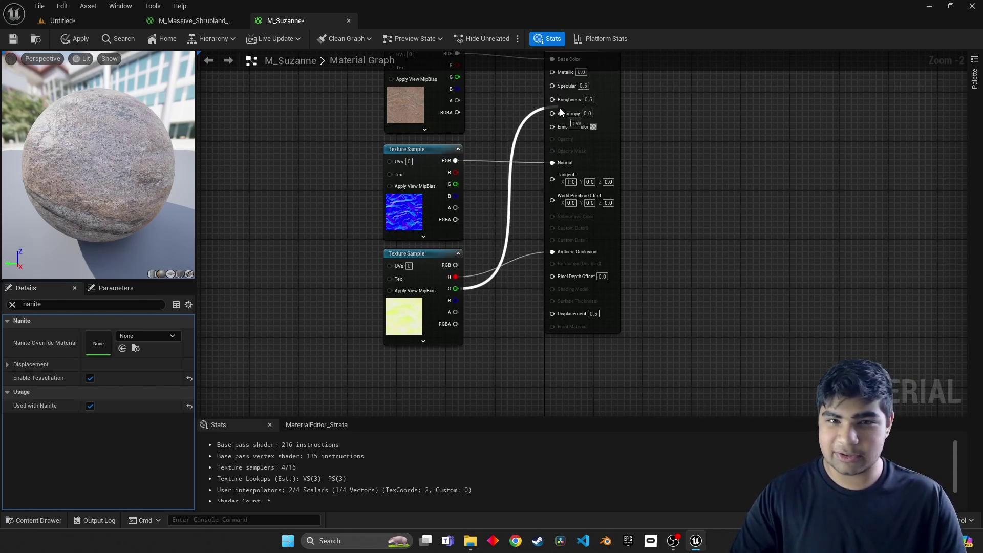
drag(562, 103, 562, 103)
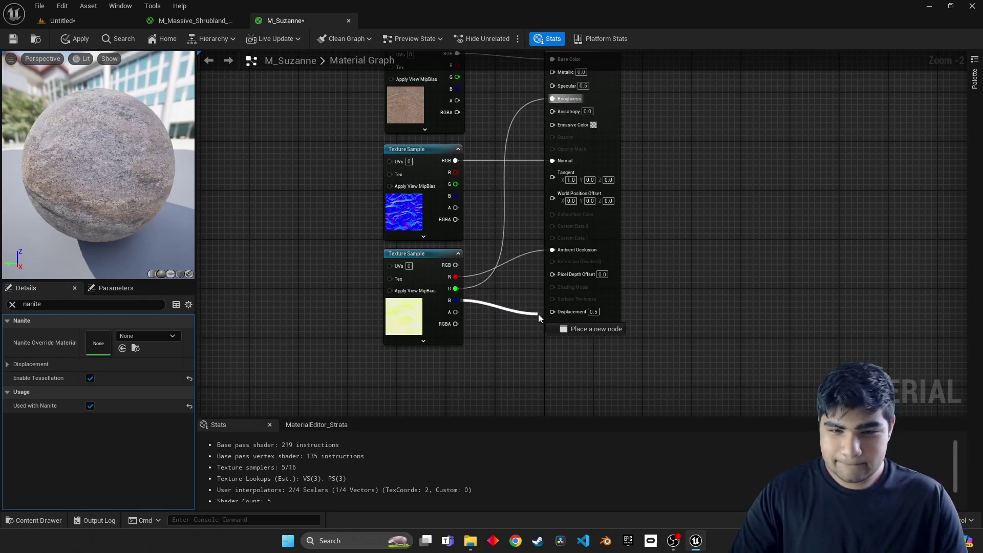
click(10, 45)
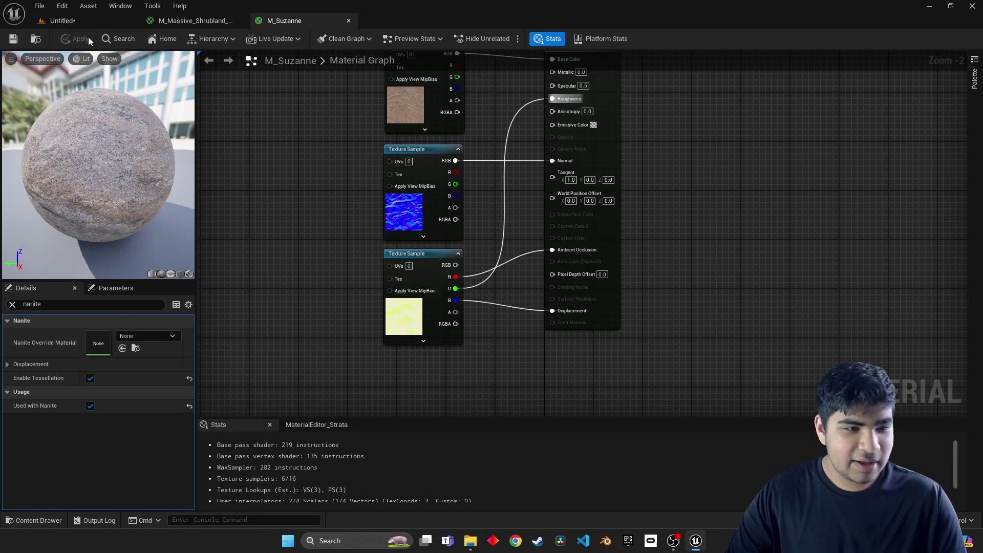
click(12, 304)
Step: Add a TextureCoordinate node before the texture samples in the material graph
right_drag(326, 251, 397, 400)
right_click(332, 244)
text(text)
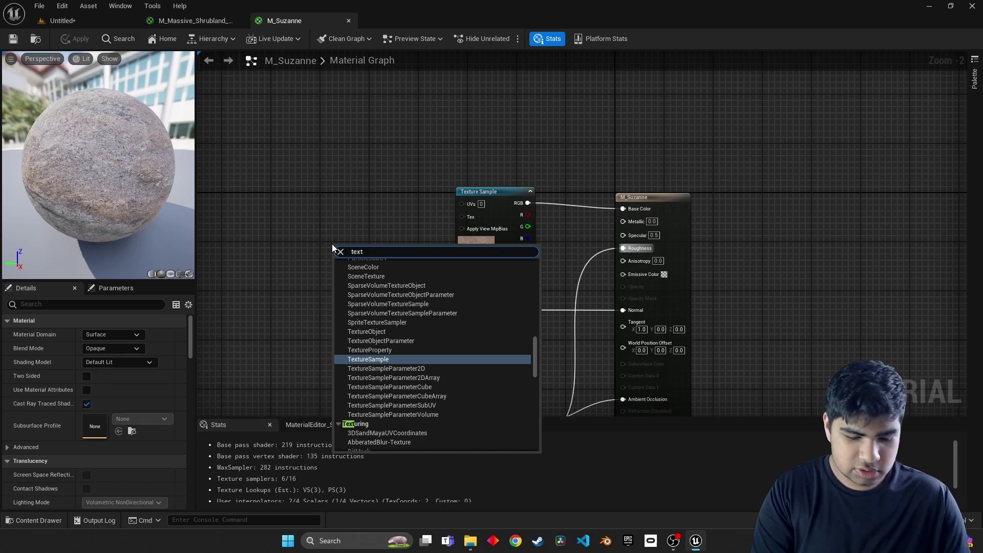
text(ure)
key(BackSpace)
key(BackSpace)
key(BackSpace)
key(BackSpace)
text(coord)
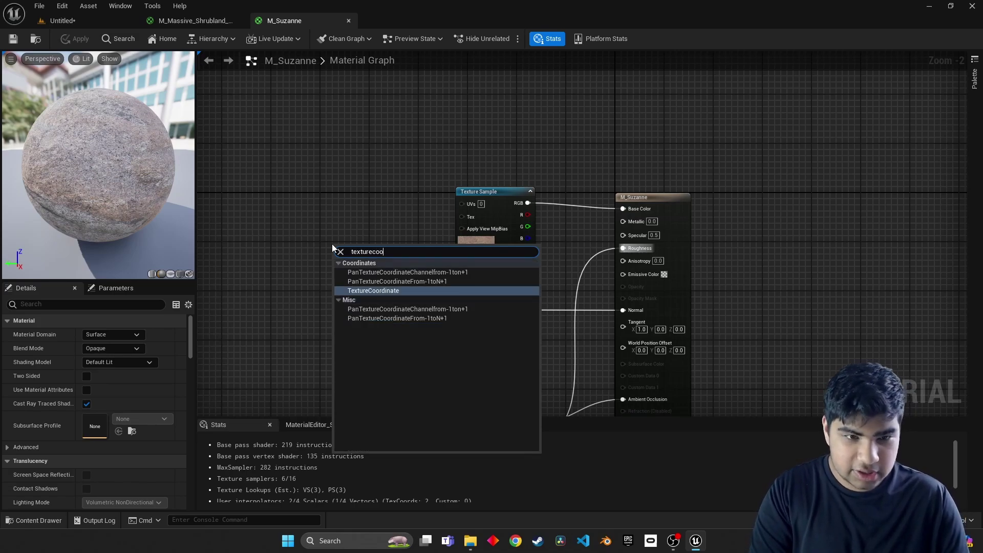
key(Return)
click(368, 271)
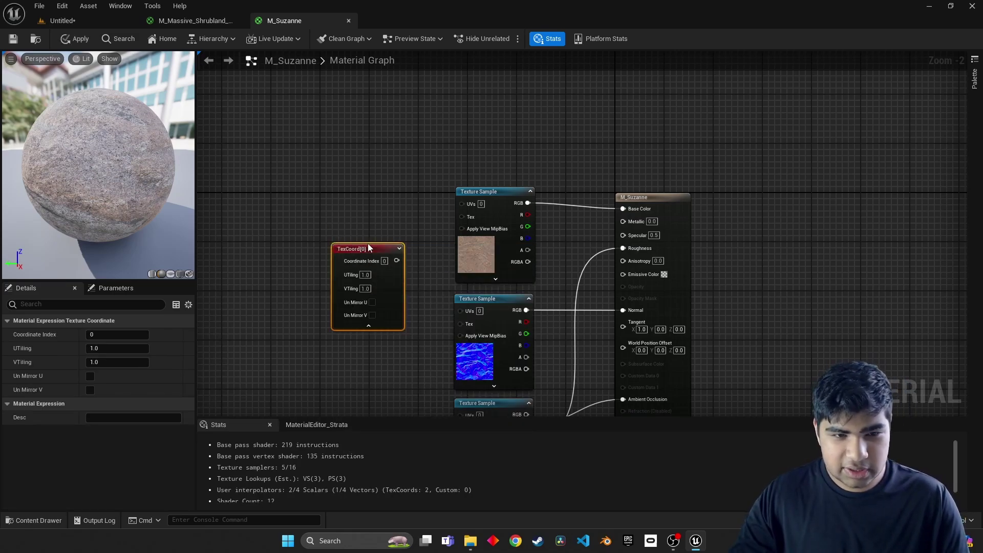
Step: Connect the texture coordinate node to the UVs of all three texture samples and save the material
drag(368, 247, 473, 205)
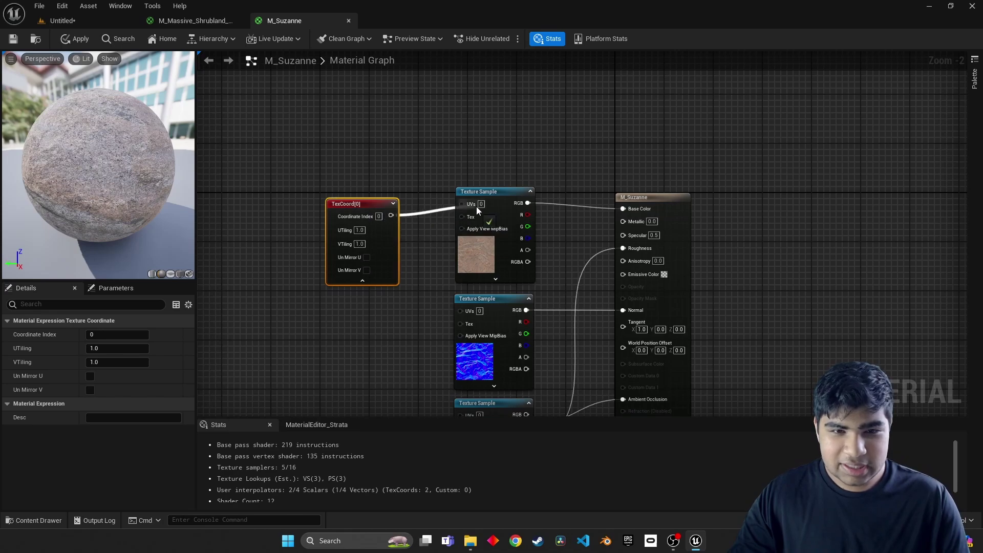
drag(459, 306, 461, 310)
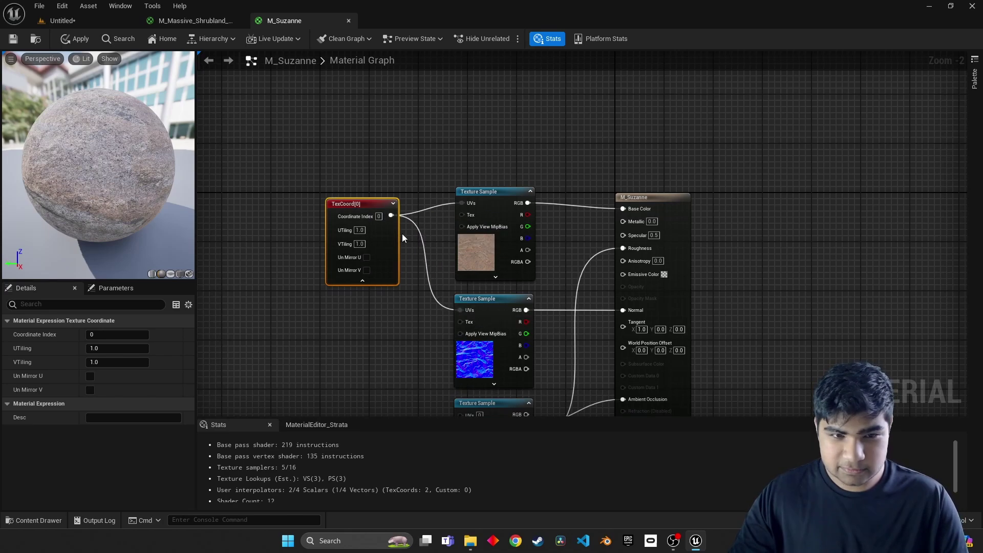
drag(392, 216, 466, 338)
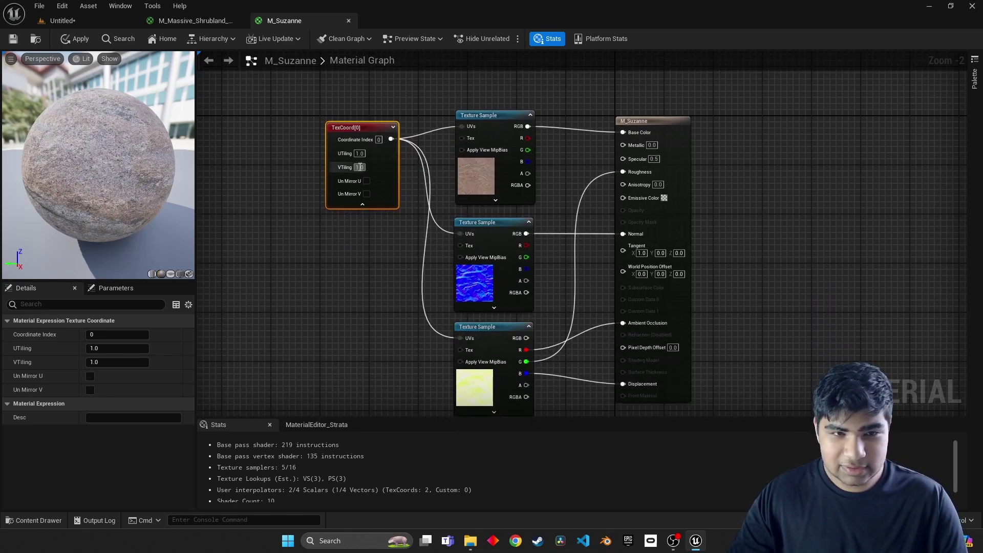
drag(377, 130, 371, 124)
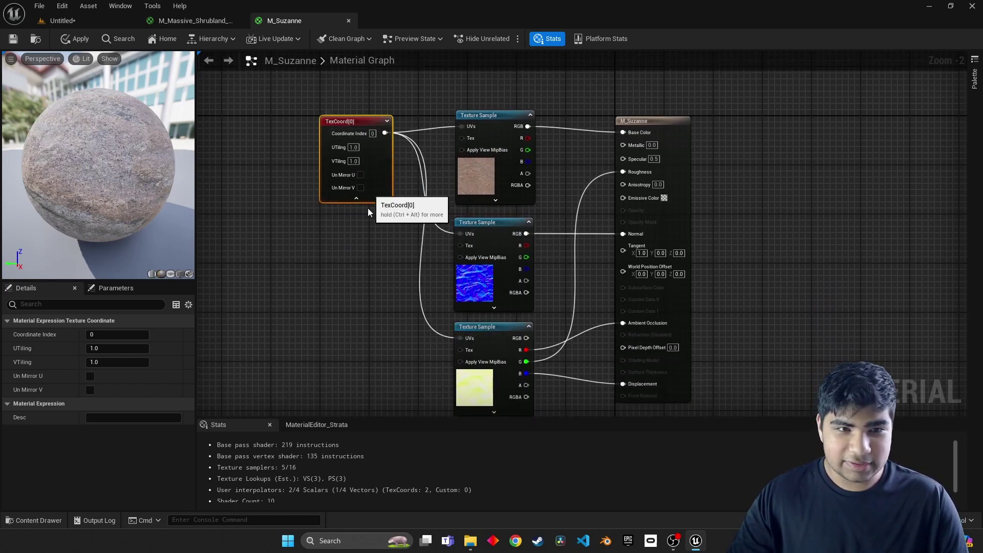
click(14, 42)
Step: Apply the M_Suzanne material to the Suzanne mesh in the level and select the mesh
click(61, 20)
key(ctrl+space)
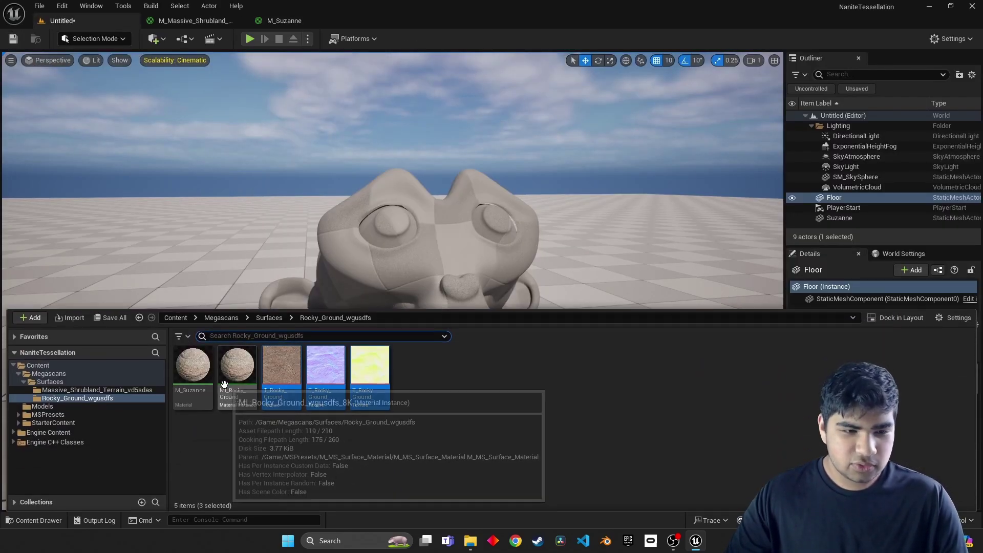
drag(225, 383, 498, 315)
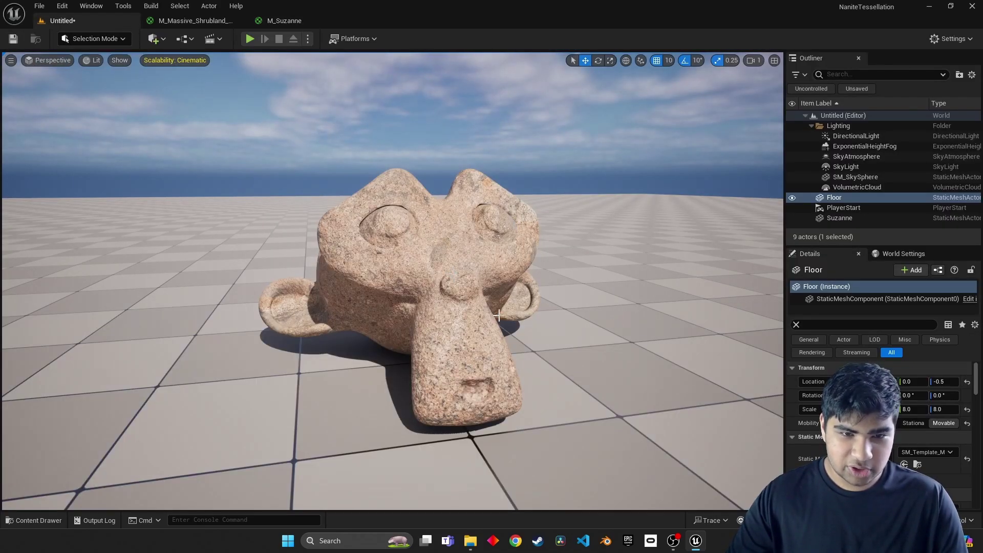
click(455, 289)
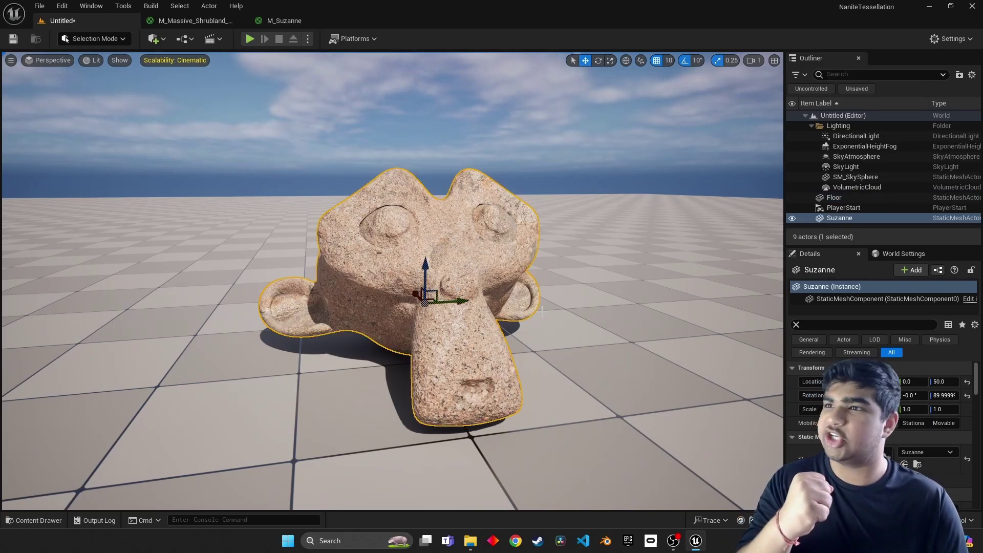
Step: Examine the rocky surface on the Suzanne mesh up close and from above
scroll(542, 312, up, 10)
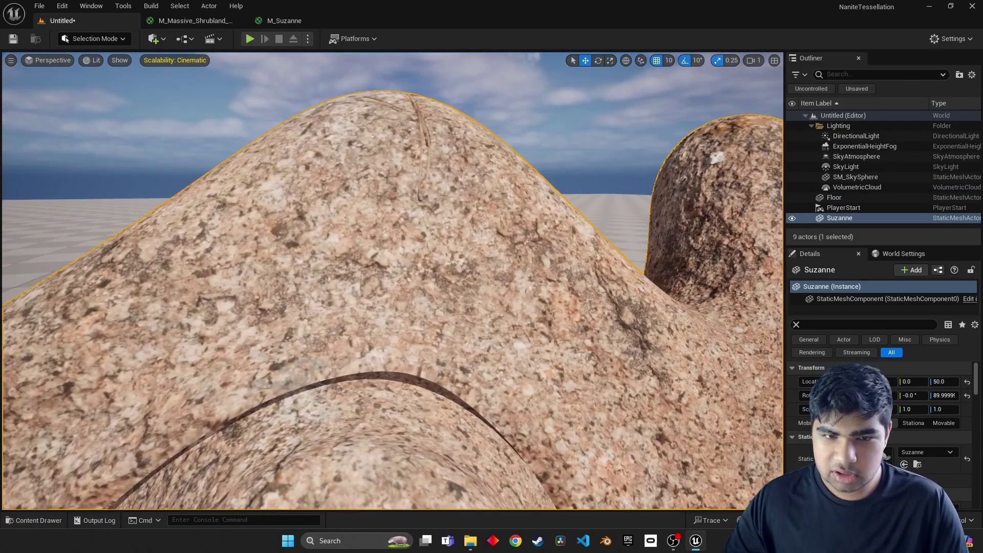
right_drag(392, 280, 532, 287)
key(f)
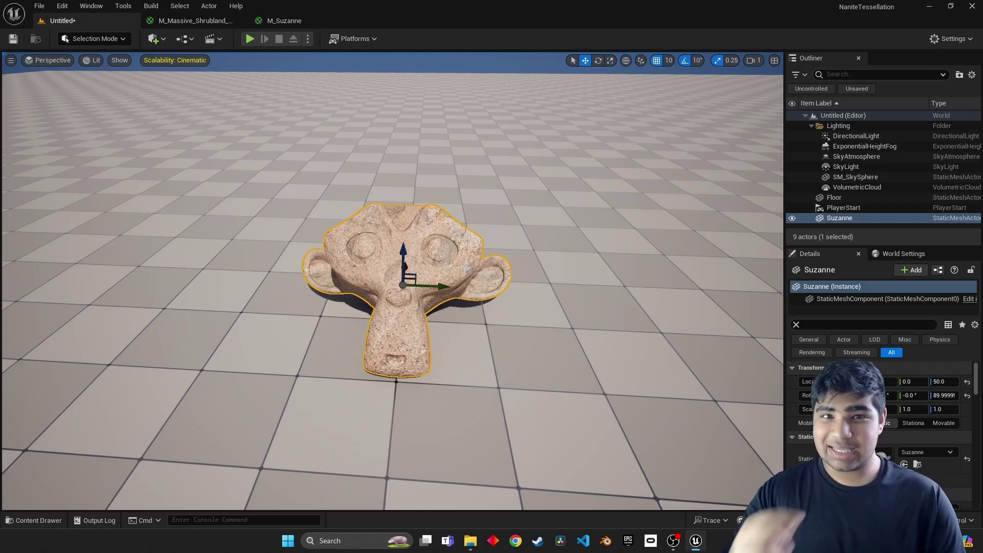
right_click(443, 261)
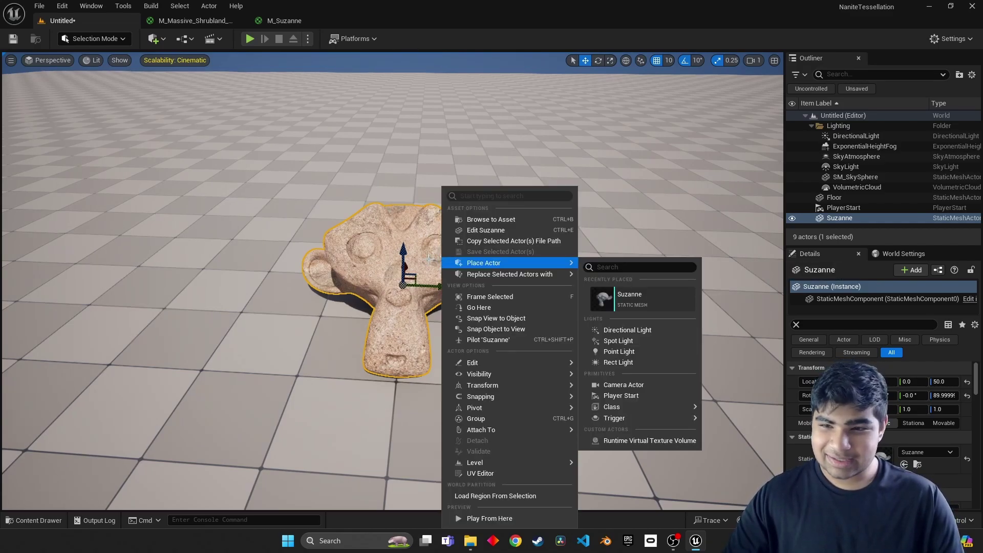
key(Escape)
Step: Enable Nanite on the Suzanne static mesh in the Models folder
key(ctrl+space)
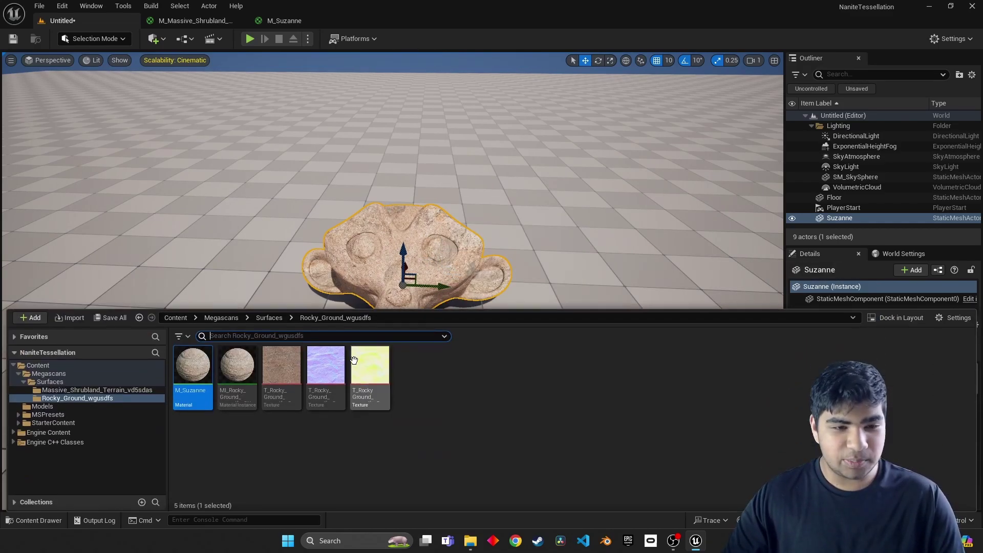
click(185, 320)
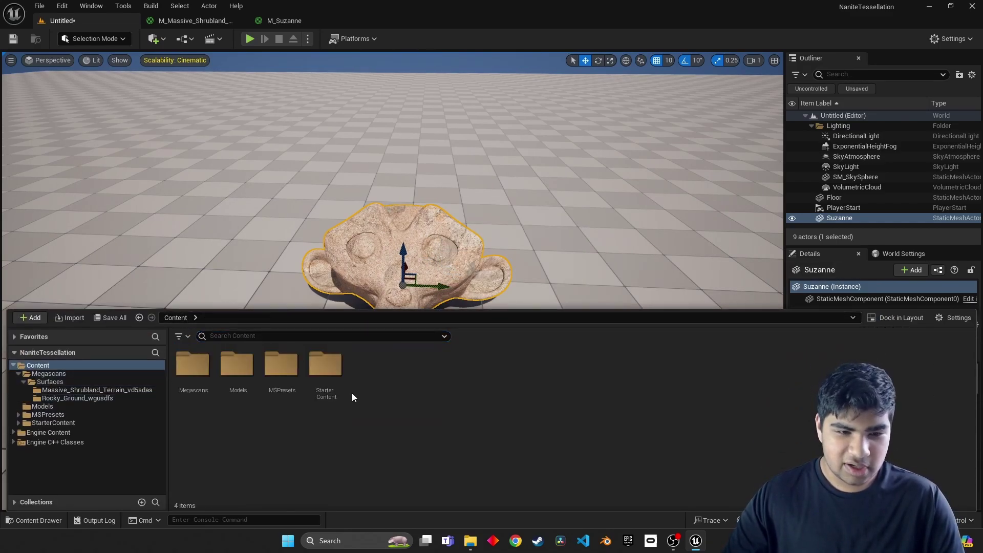
double_click(234, 374)
click(192, 365)
right_click(193, 365)
mouse_move(288, 63)
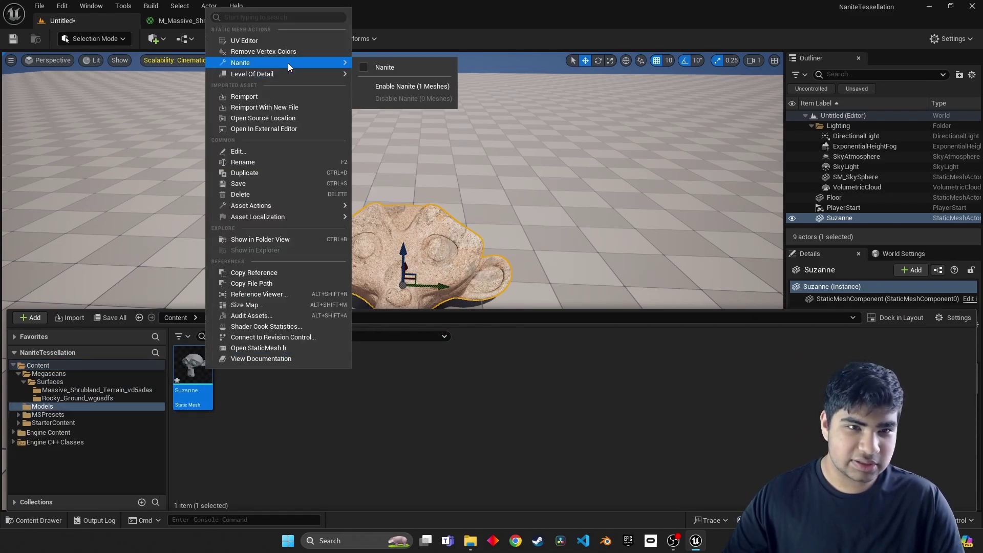
click(368, 66)
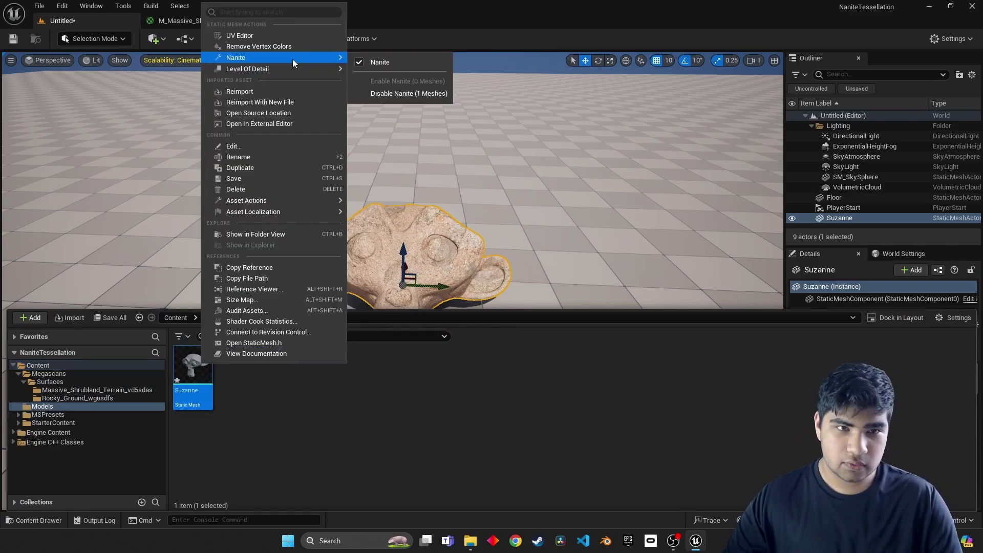
click(440, 324)
Step: Examine the Suzanne mesh's surface up close with Nanite on and check its assigned material
click(541, 291)
drag(541, 291, 532, 220)
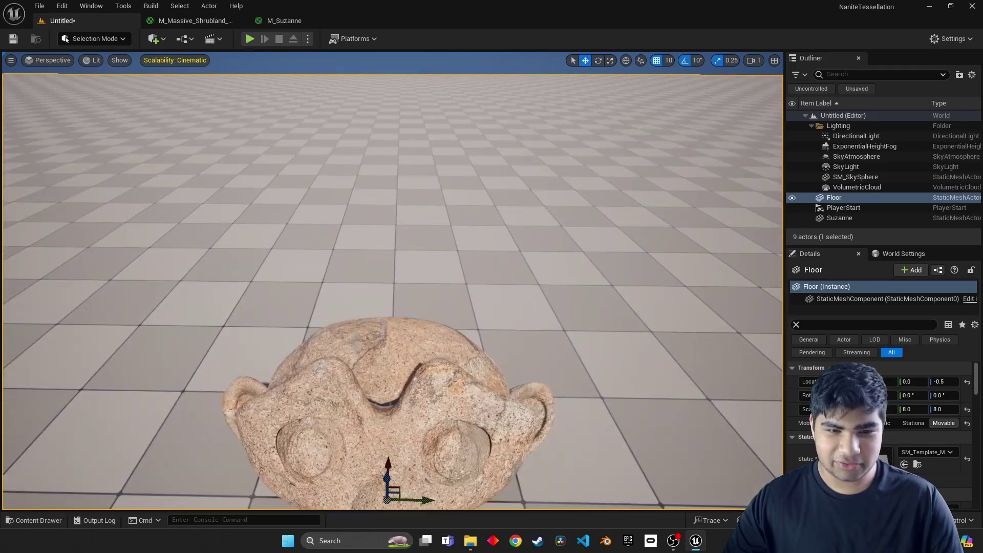
middle_drag(532, 220, 532, 295)
right_drag(532, 294, 466, 286)
click(532, 295)
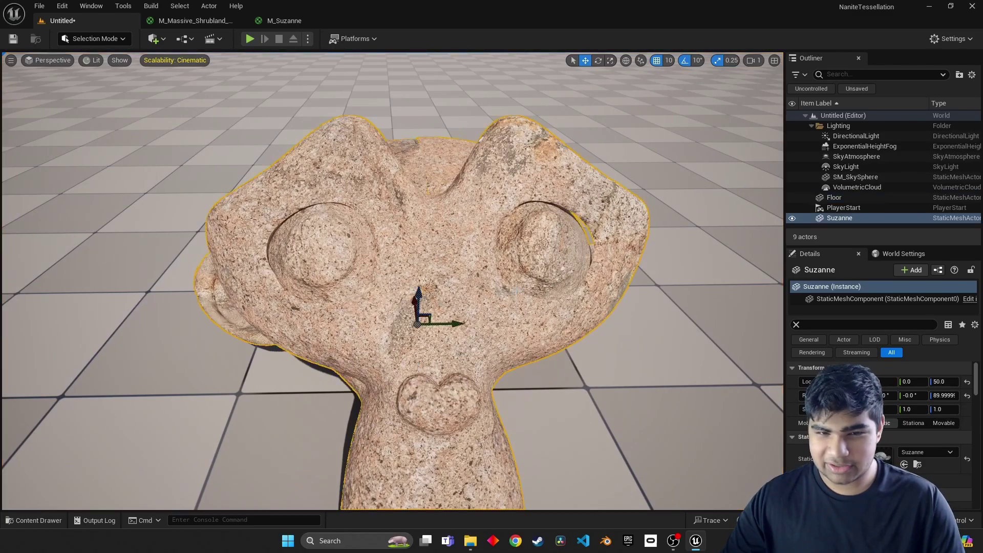
scroll(937, 439, down, 4)
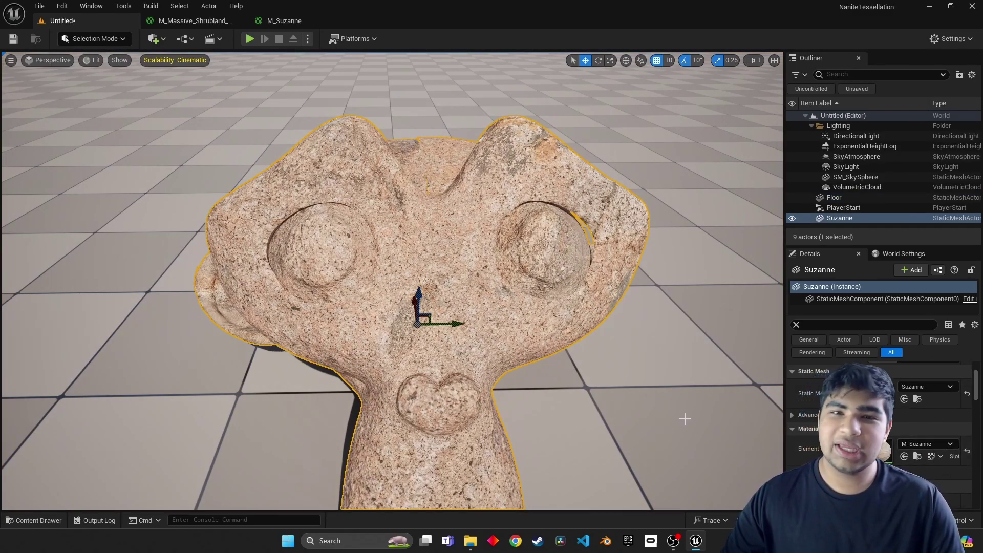
Step: Undo the recent level changes back through the M_Suzanne material assignment on the Suzanne mesh
key(ctrl+z)
key(ctrl+z)
key(ctrl+z)
key(ctrl+z)
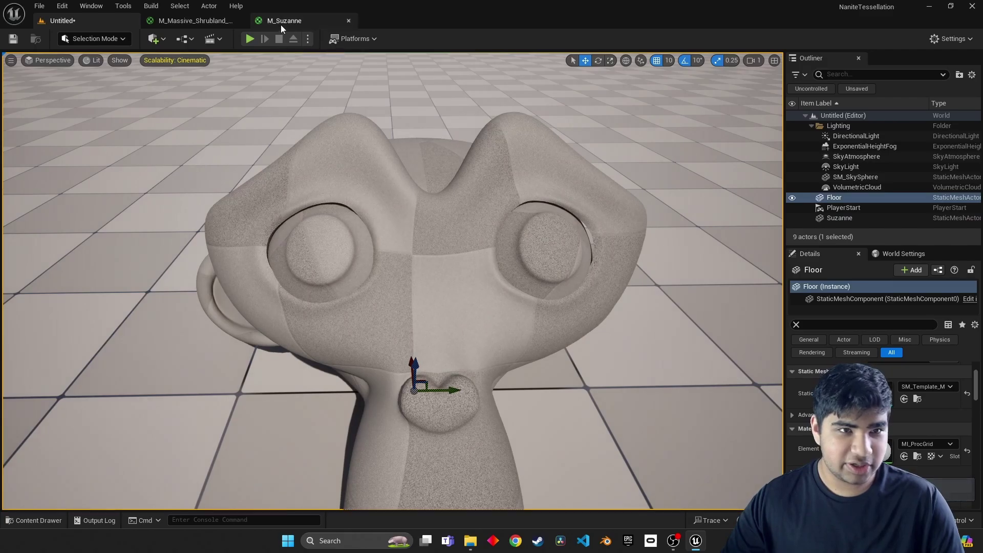
Step: Check that Nanite is enabled on the Suzanne static mesh in the Models folder
key(ctrl+space)
right_click(192, 368)
mouse_move(270, 68)
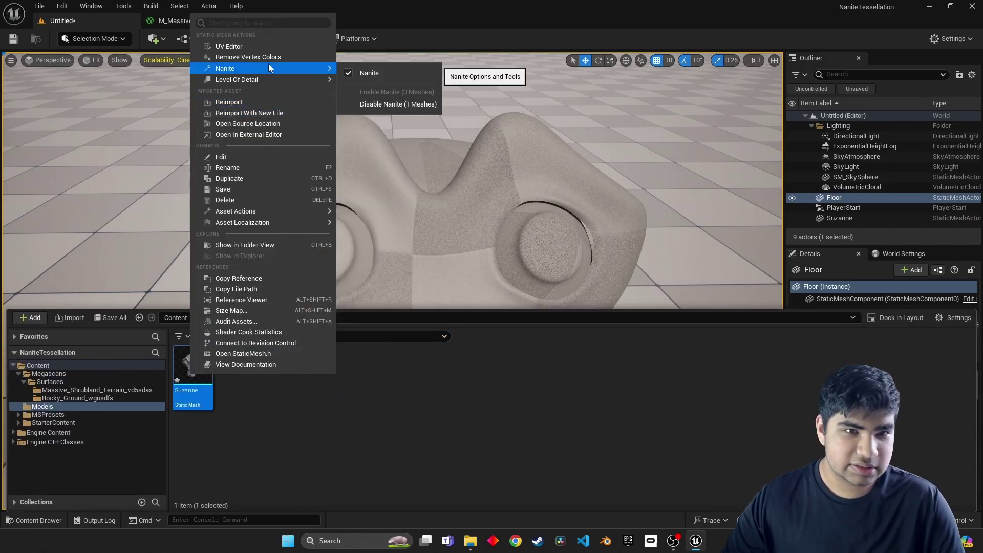
click(711, 241)
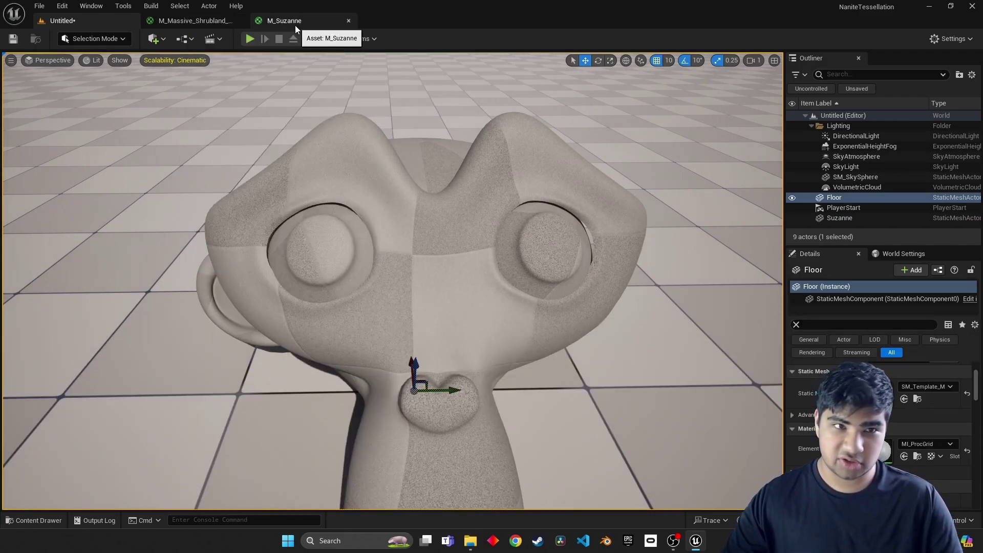
Step: Apply the M_Suzanne material from the Megascans Rocky_Ground_wgusdfs surface folder to the Suzanne mesh in the level
key(ctrl+space)
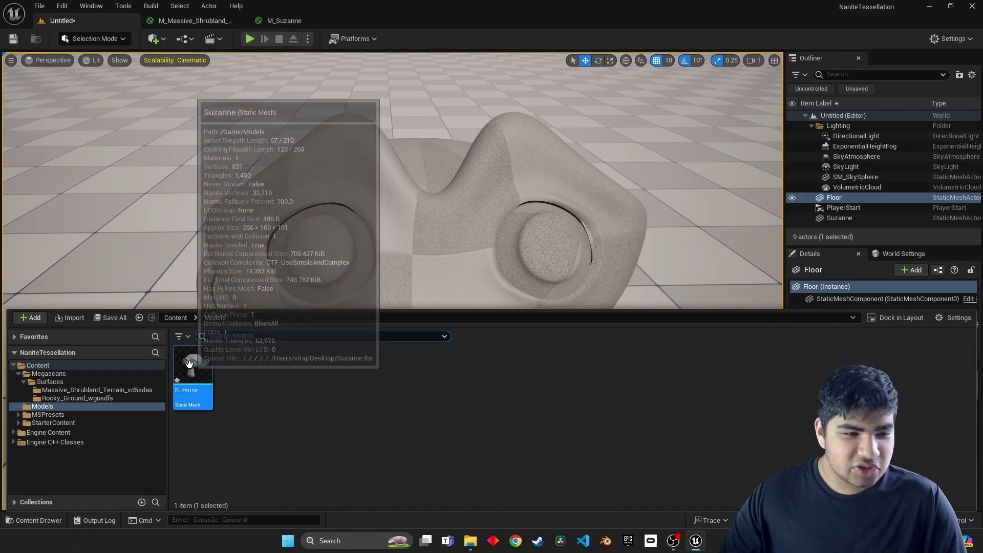
click(176, 318)
double_click(193, 365)
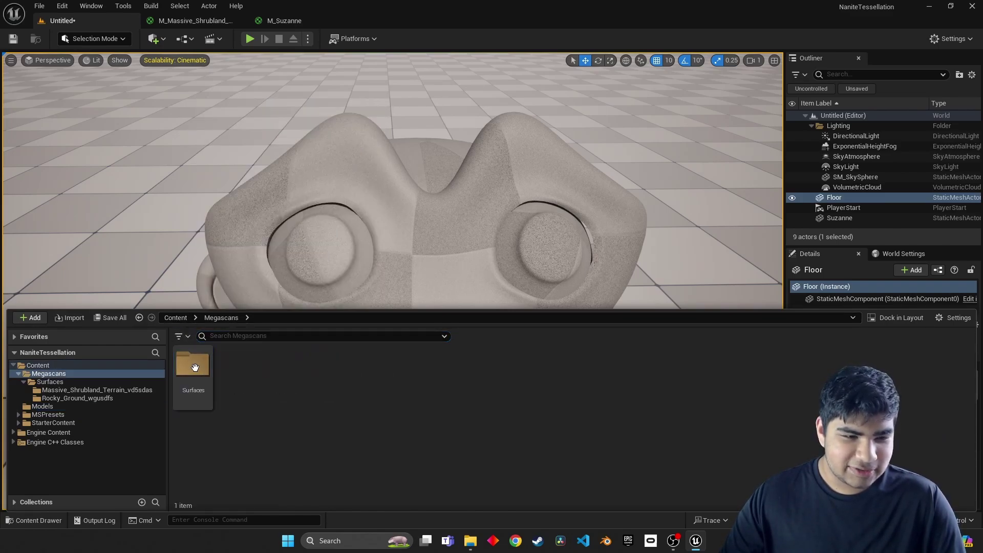
double_click(195, 367)
double_click(225, 375)
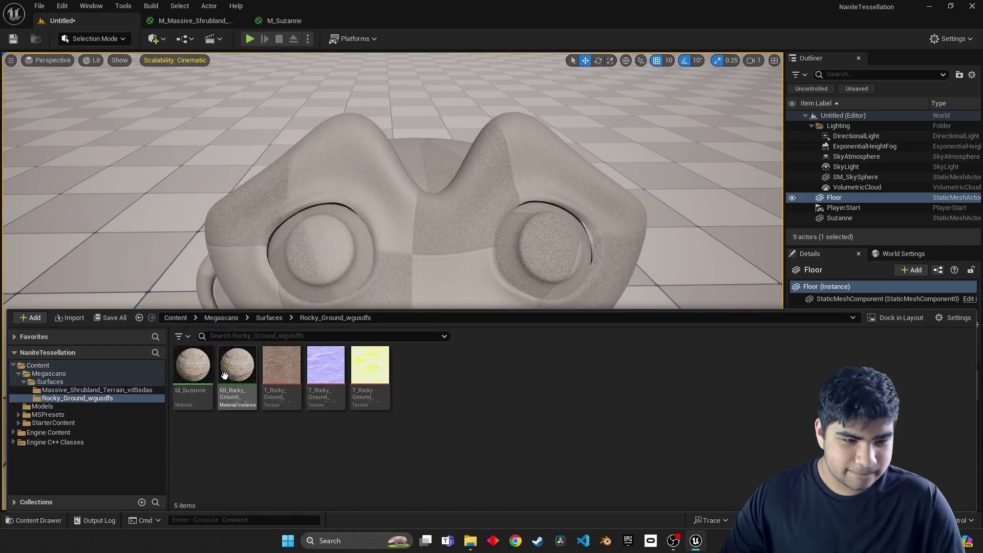
drag(224, 375, 405, 241)
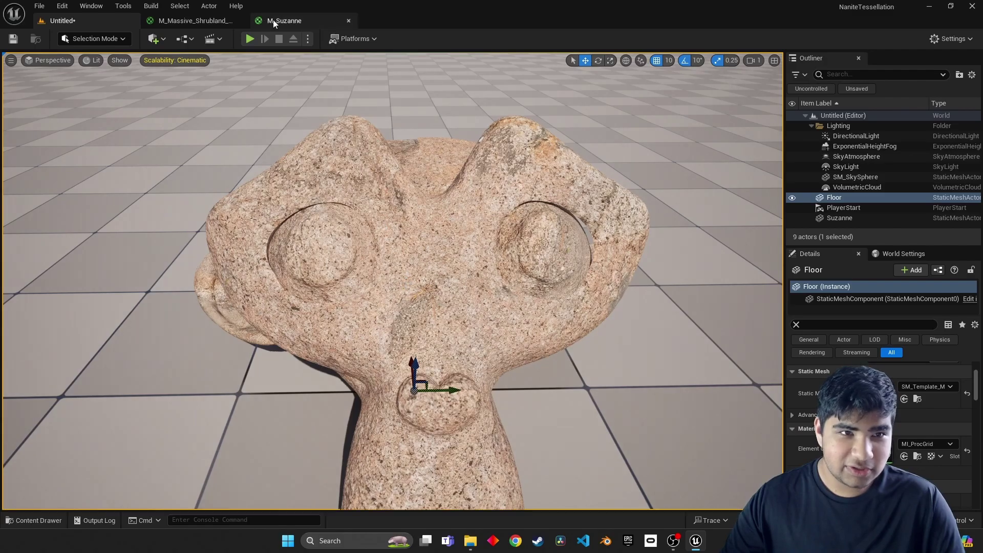
Step: Set the Nanite displacement magnitude of M_Suzanne to 1000, save the material and inspect the mesh in the level
click(272, 19)
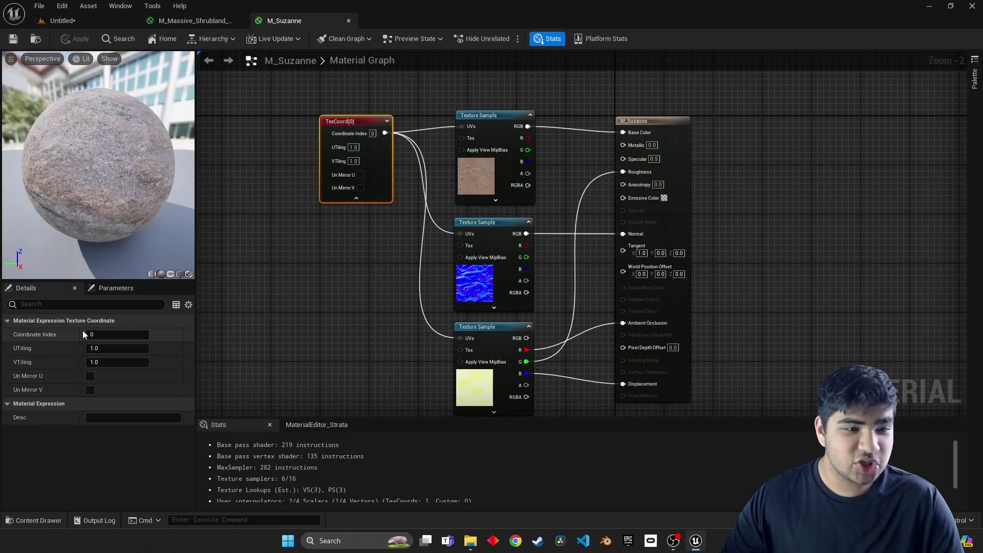
click(681, 252)
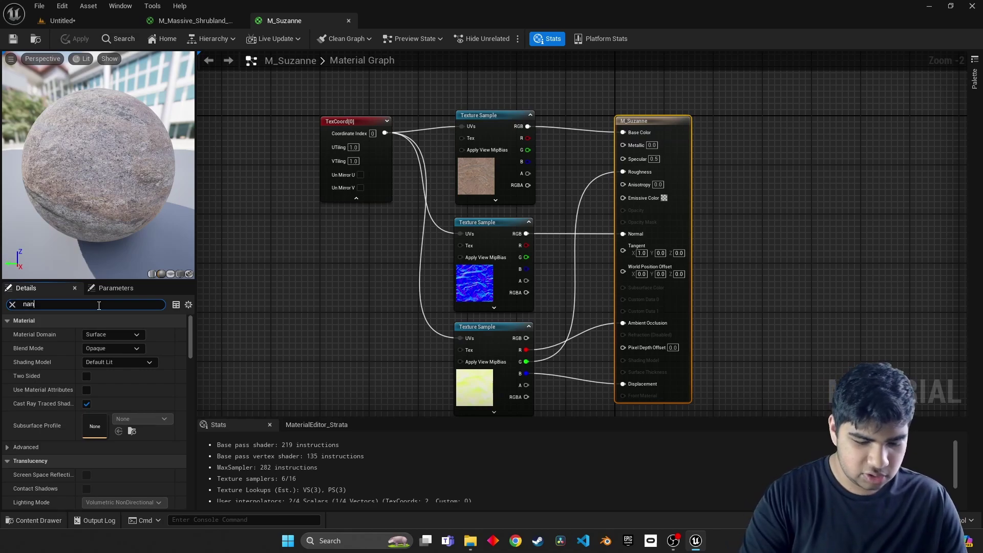
click(7, 364)
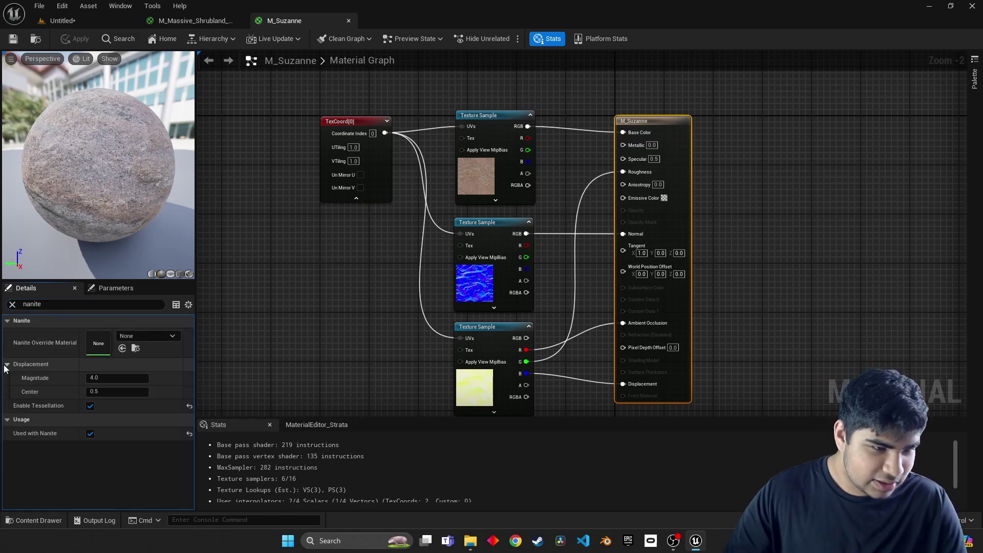
click(103, 381)
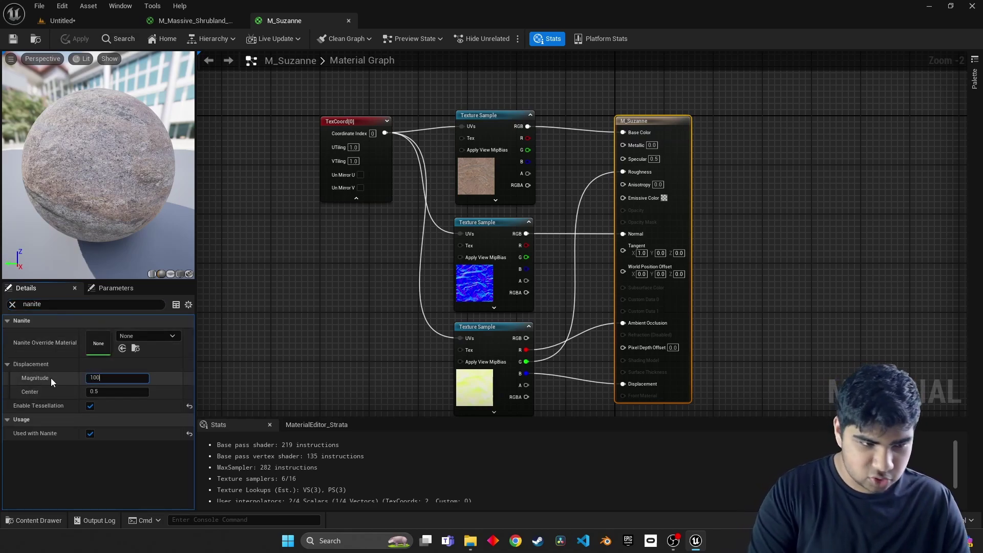
text(1000)
key(Return)
click(13, 38)
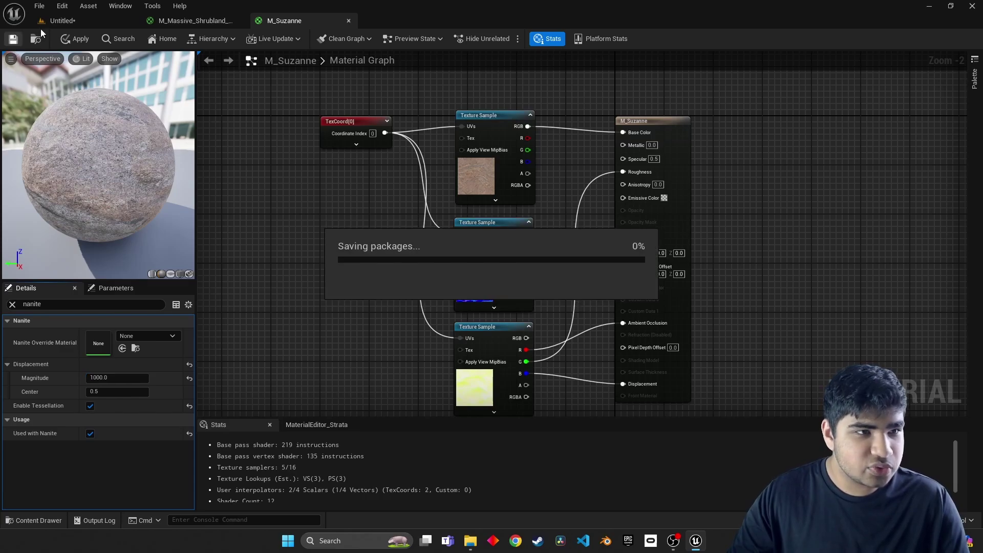
click(57, 20)
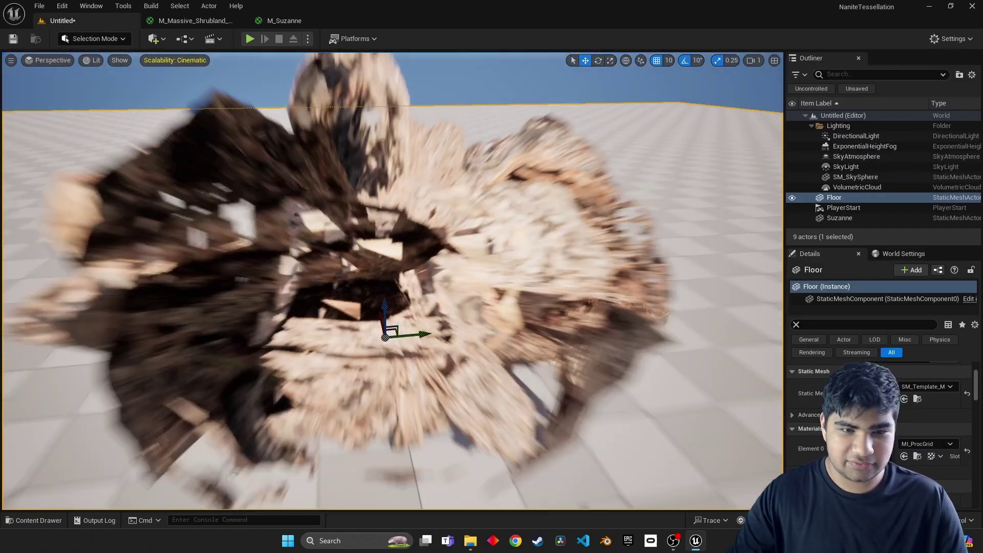
mouse_move(358, 256)
alt+mouse_down()
mouse_move(430, 250)
mouse_move(425, 302)
mouse_move(358, 246)
mouse_move(343, 246)
alt+mouse_up()
Step: Lower M_Suzanne's displacement magnitude to 10 and view the Suzanne mesh from the side
click(282, 20)
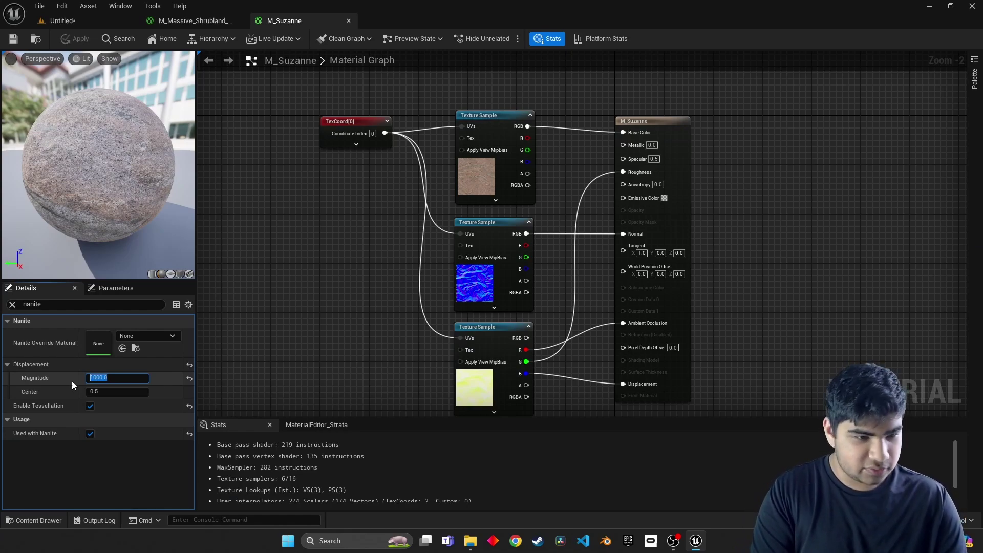
text(10)
key(Return)
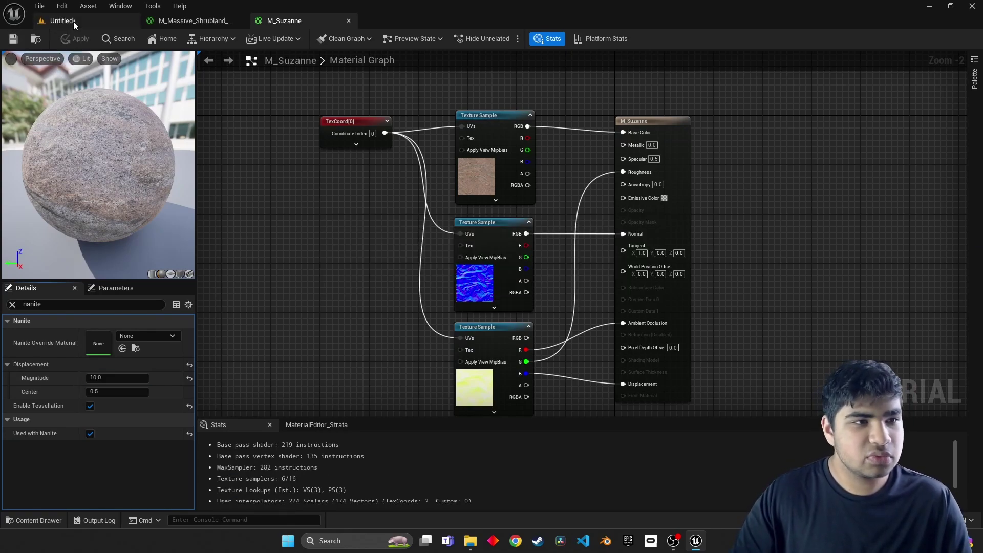
click(69, 21)
right_drag(392, 281, 298, 120)
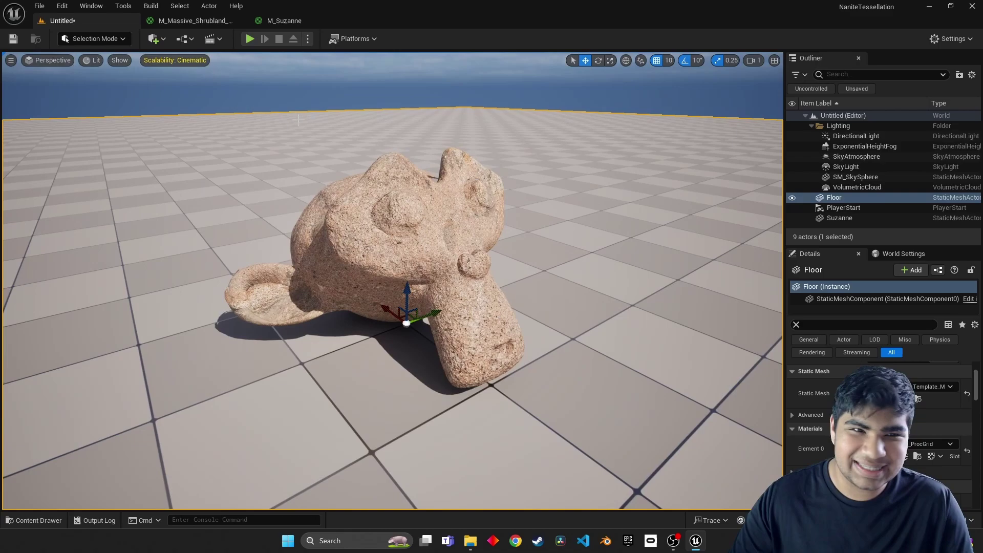
Step: Raise M_Suzanne's displacement magnitude to 20 and examine the Suzanne mesh's surface in the level
click(287, 23)
click(128, 379)
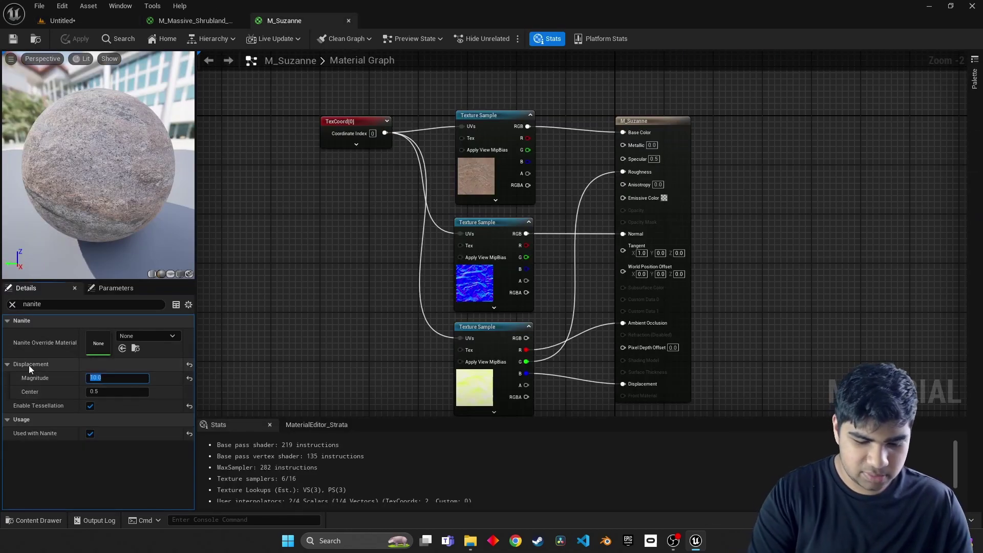
text(20)
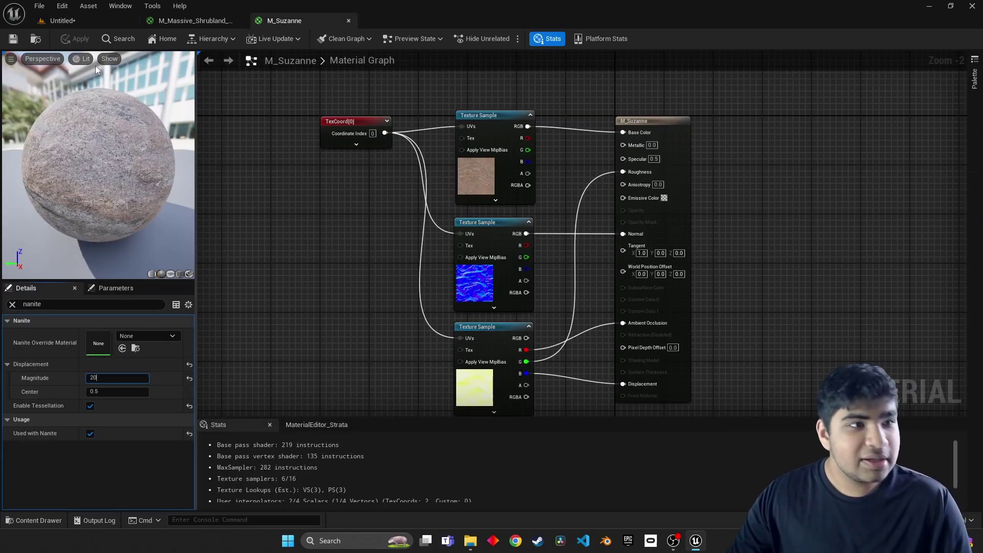
click(74, 20)
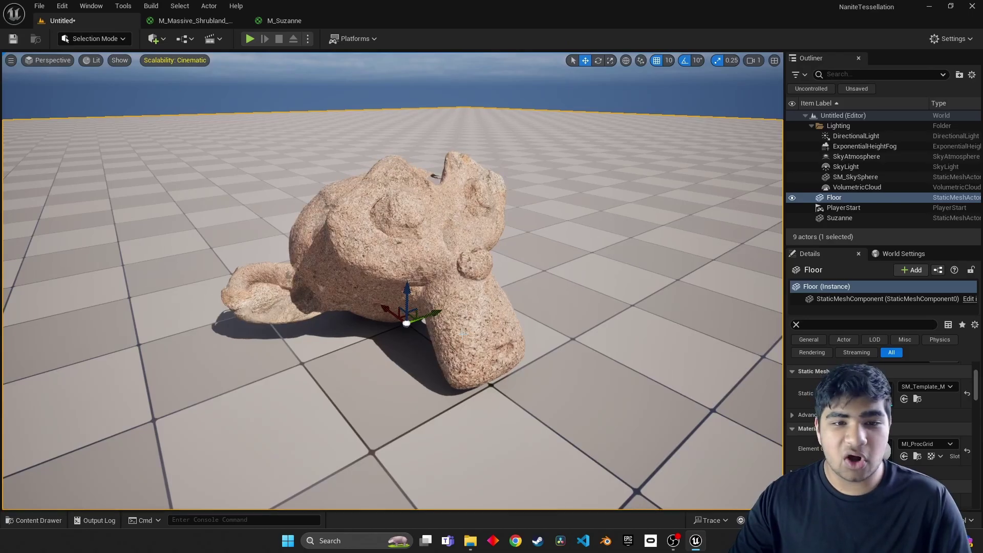
key(w)
right_drag(463, 332, 477, 384)
key(s)
key(w)
key(s)
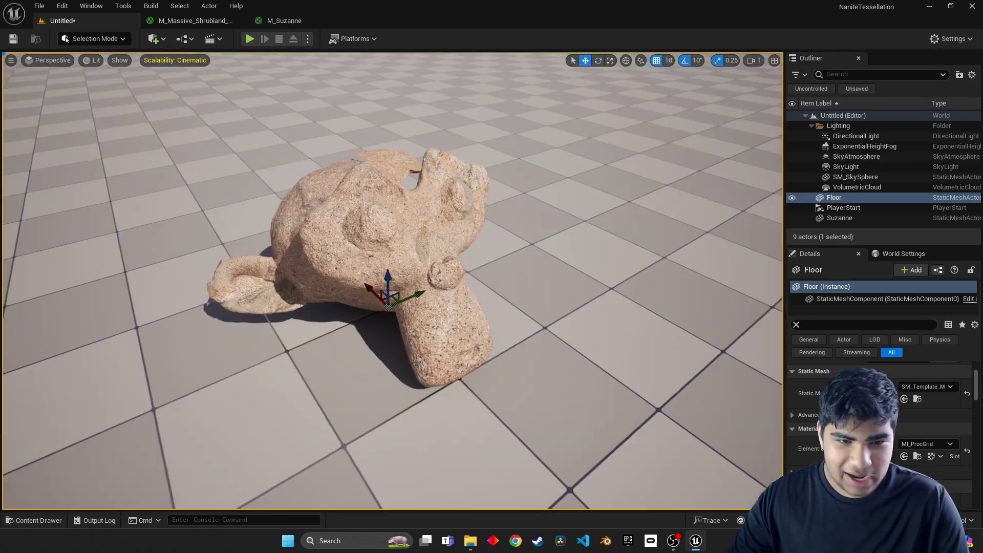
right_drag(371, 259, 366, 254)
Step: Set both UTiling and VTiling of M_Suzanne's TexCoord node to 10, save the material and inspect the mesh up close
click(294, 20)
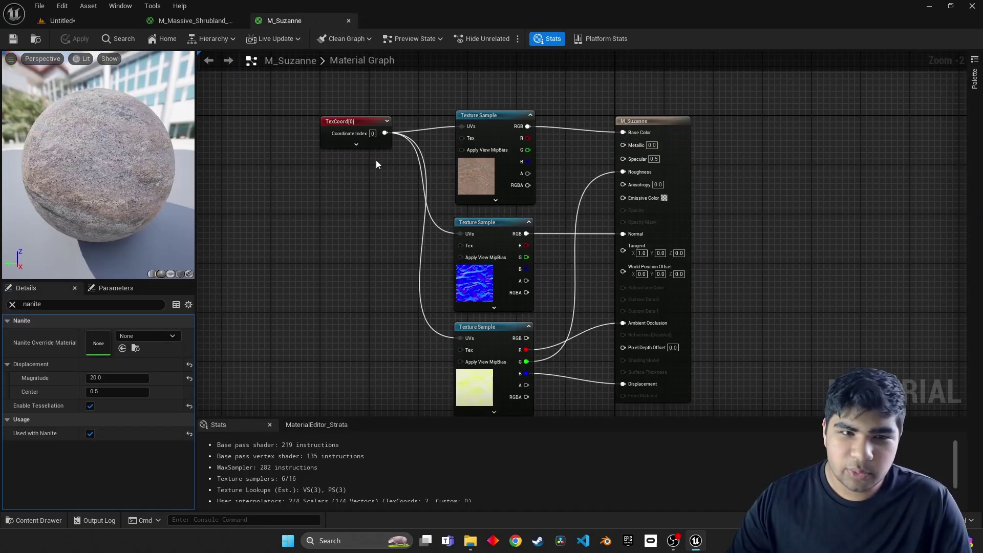
click(356, 144)
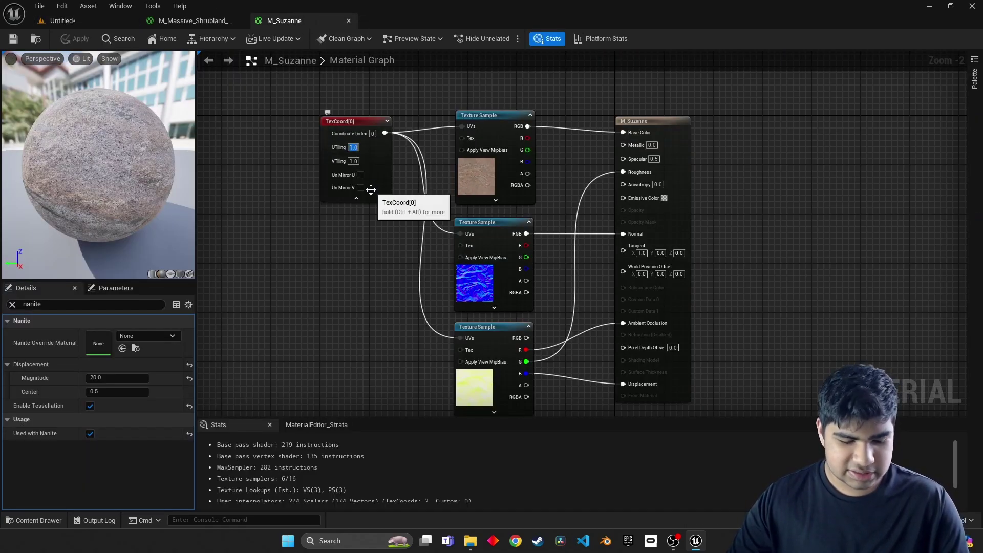
key(Tab)
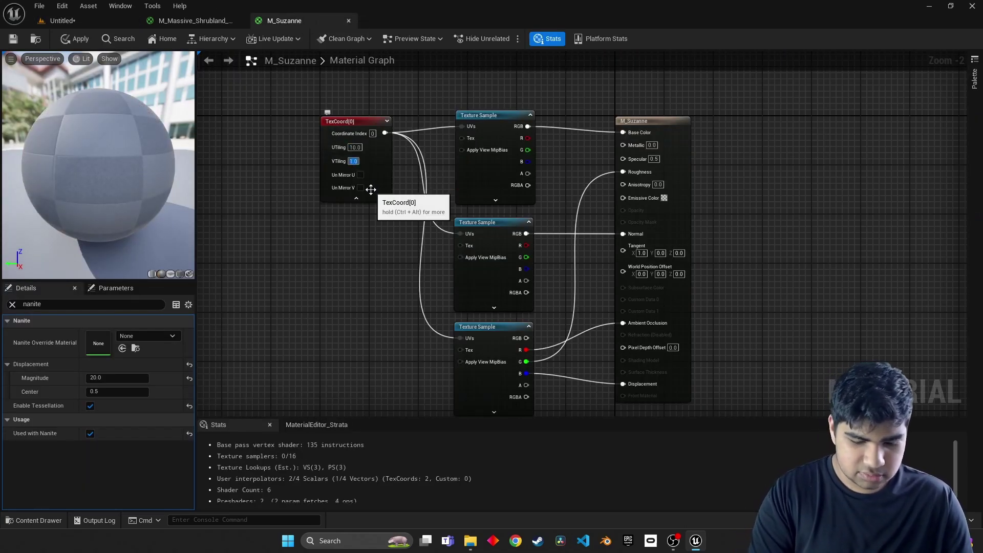
click(18, 41)
click(63, 21)
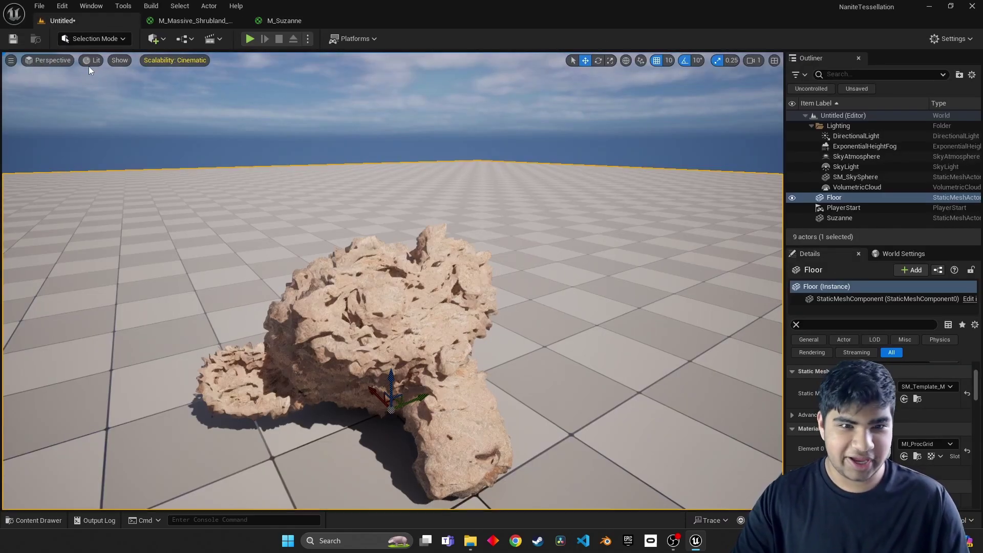
key(w)
key(e)
key(q)
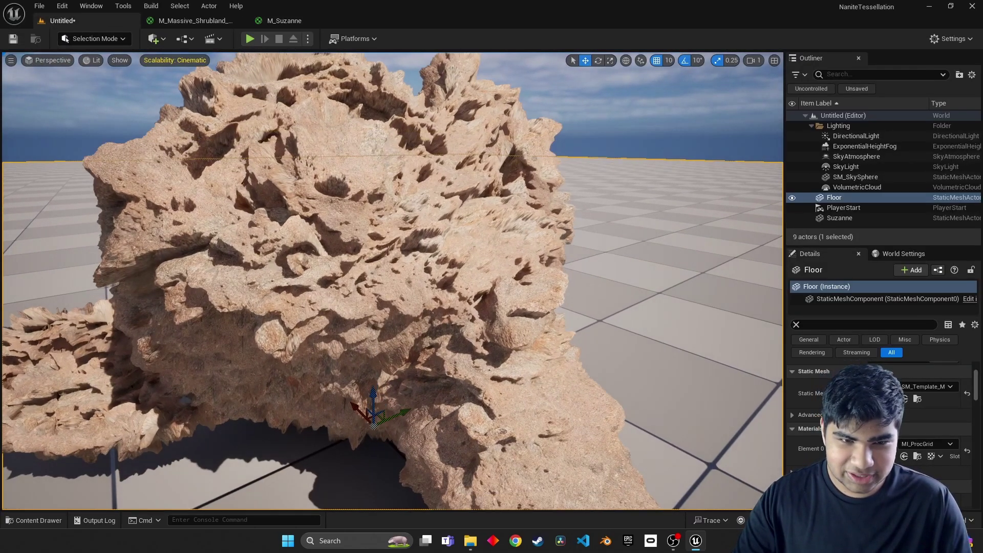
key(w)
key(s)
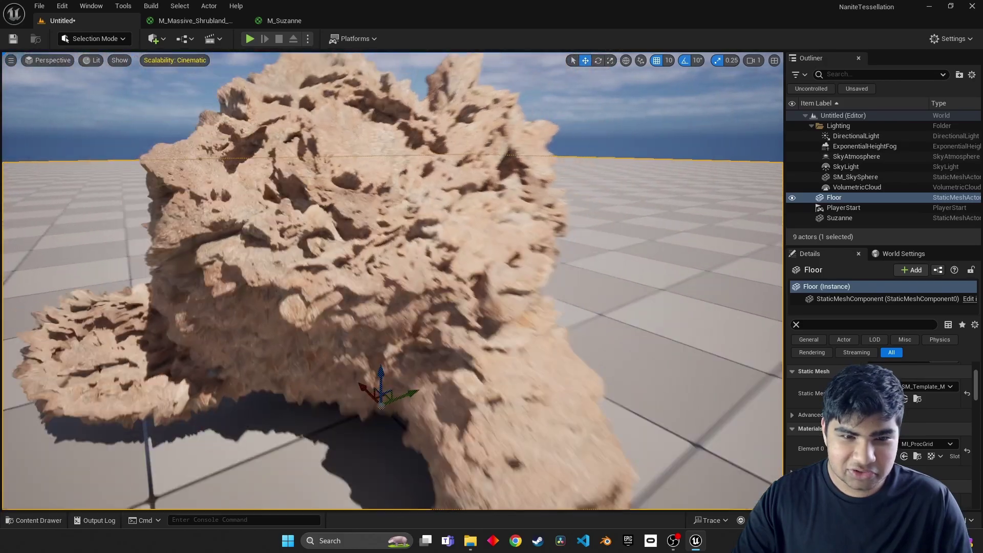
key(Up)
Step: Set M_Suzanne's displacement magnitude to 10 with the denser tiling and examine the mesh from near and far
click(284, 20)
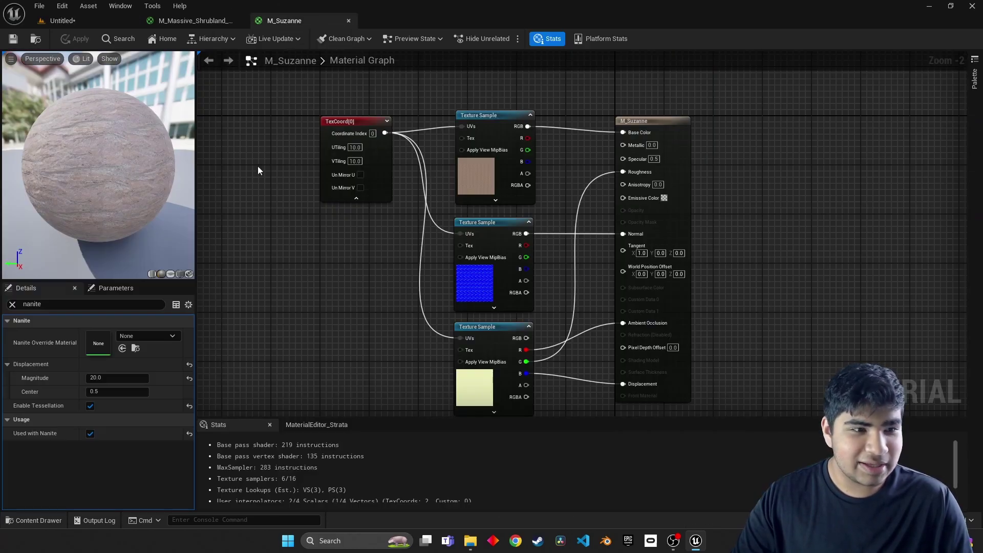
text(10)
key(Return)
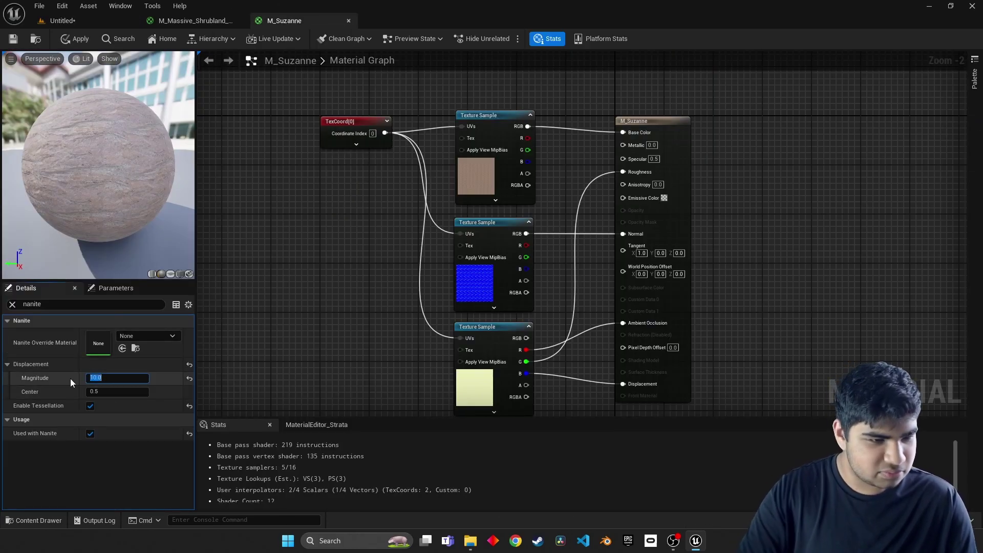
click(64, 22)
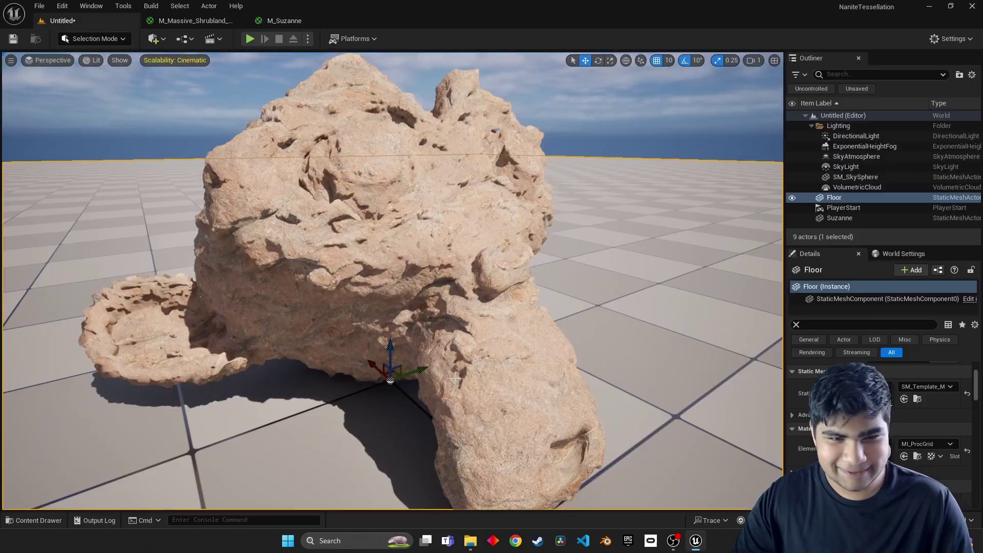
key(w)
key(s)
key(w)
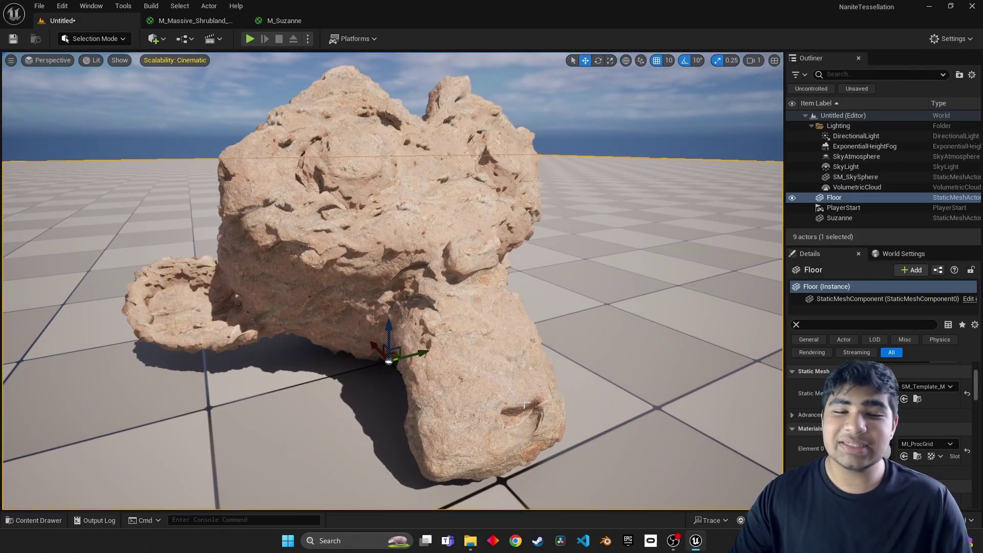
key(Down)
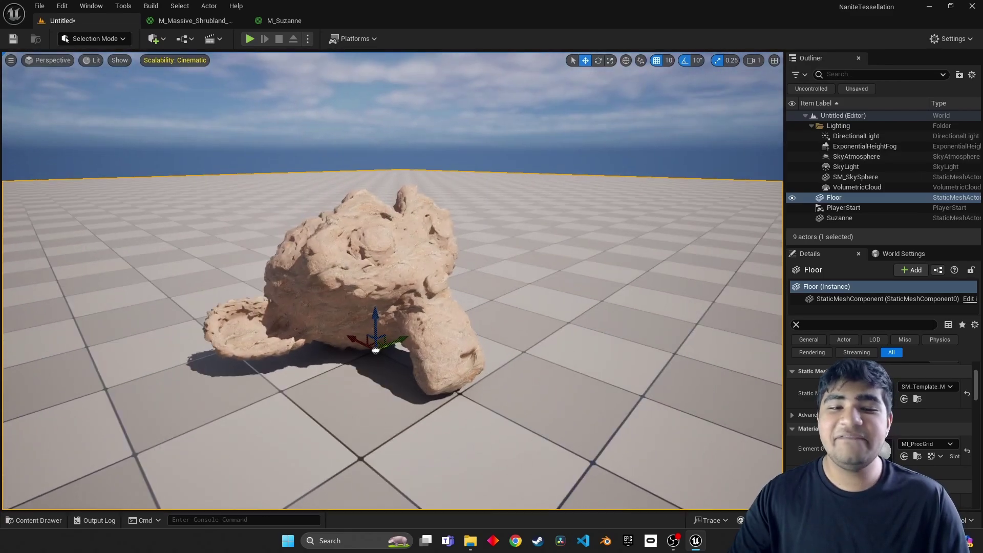
key(Up)
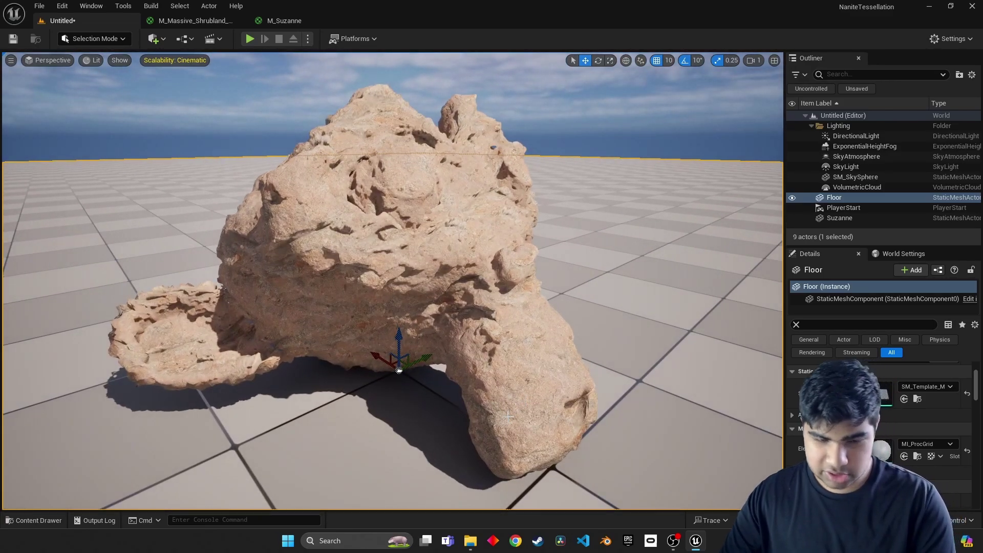
Step: Rotate the directional light through several sun angles to vary the shadows on the displaced Suzanne mesh
key(ctrl+l)
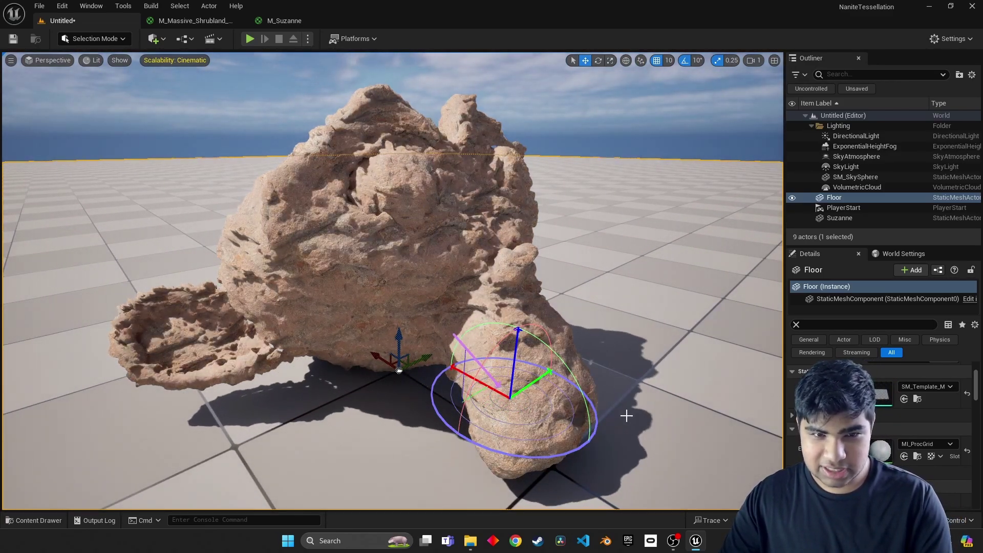
key(ctrl+l)
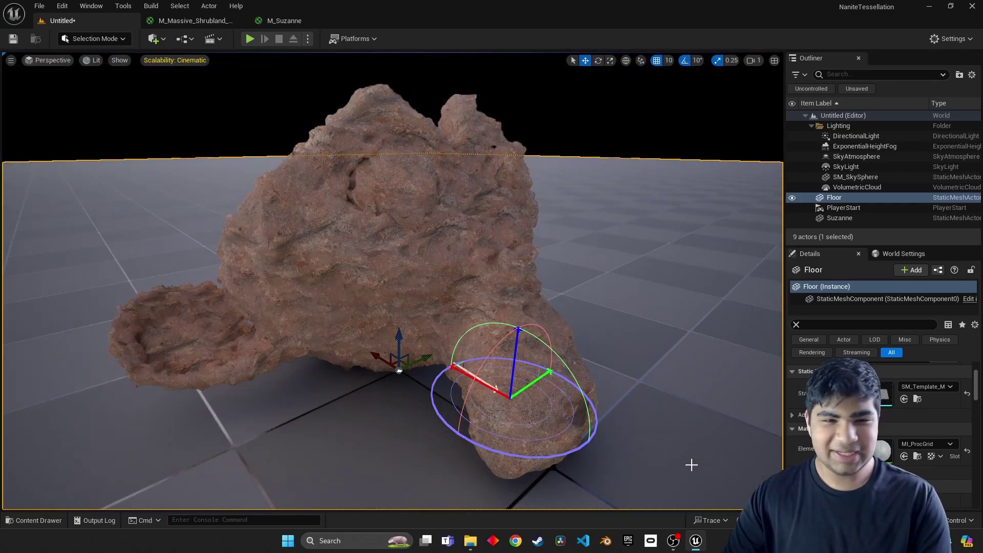
key(ctrl+l)
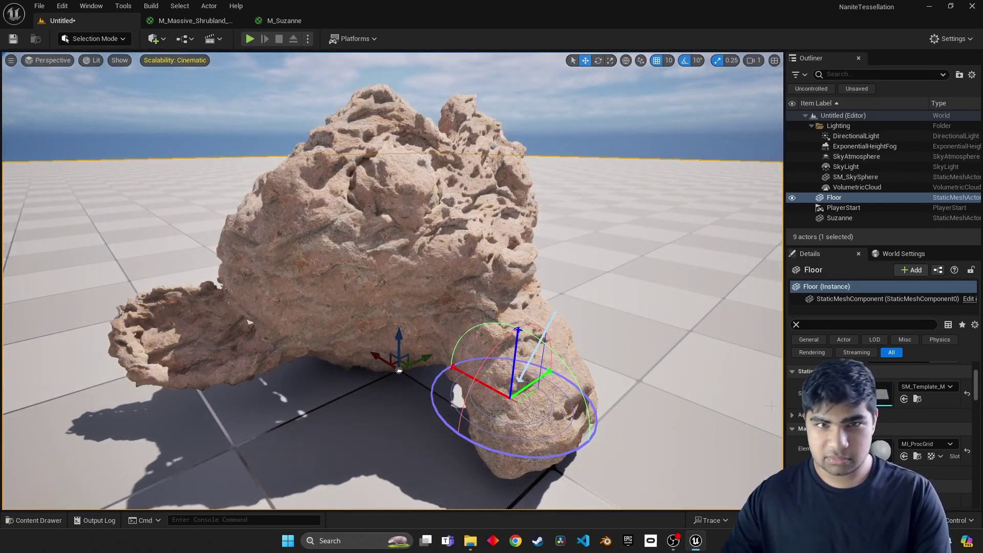
key(ctrl+l)
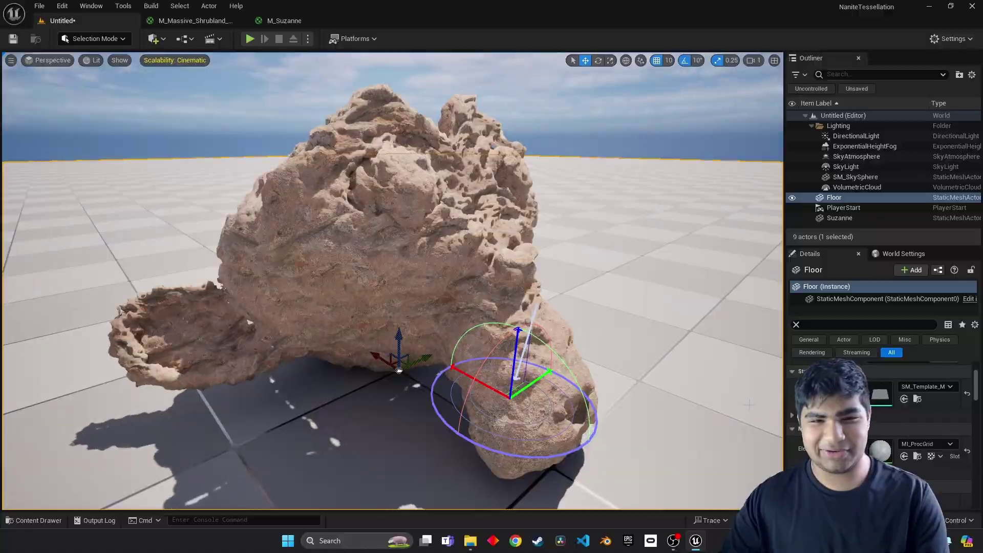
key(ctrl+l)
key(ctrl+l)
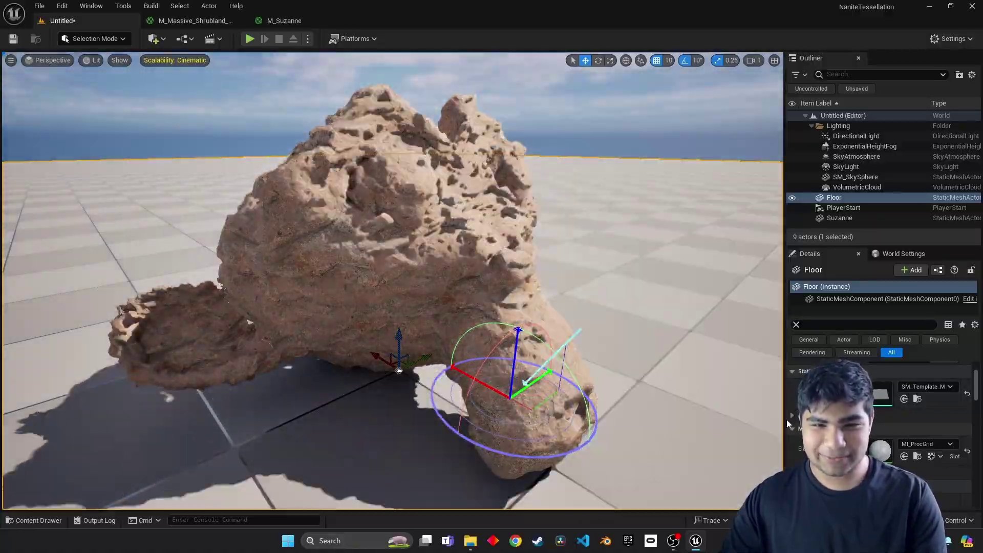
key(ctrl+l)
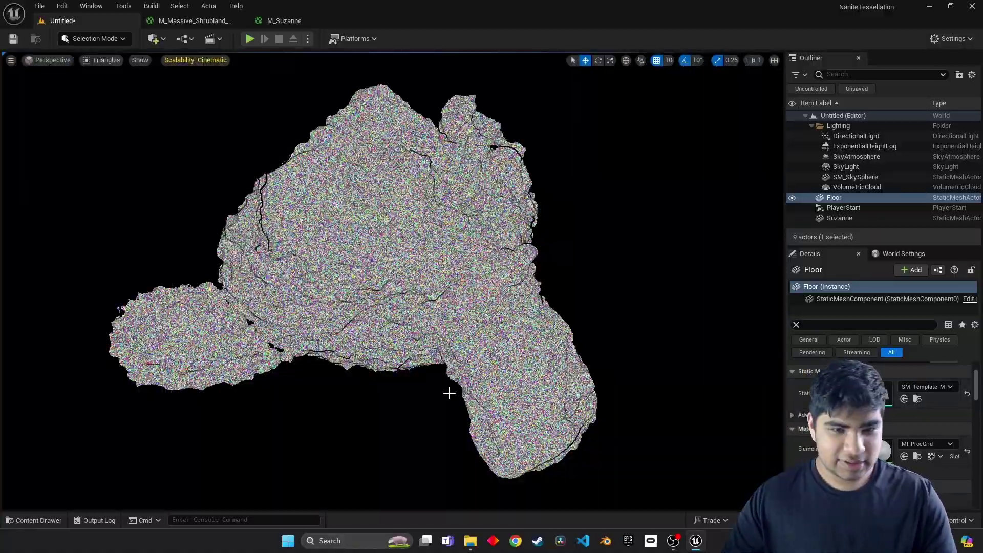
Step: Examine the Suzanne mesh in the Nanite Triangles visualization, and return to the M_Suzanne material graph
drag(449, 392, 449, 358)
mouse_move(393, 280)
right_down()
mouse_move(393, 246)
mouse_move(363, 240)
mouse_move(353, 220)
mouse_move(379, 256)
right_up()
scroll(392, 281, down, 5)
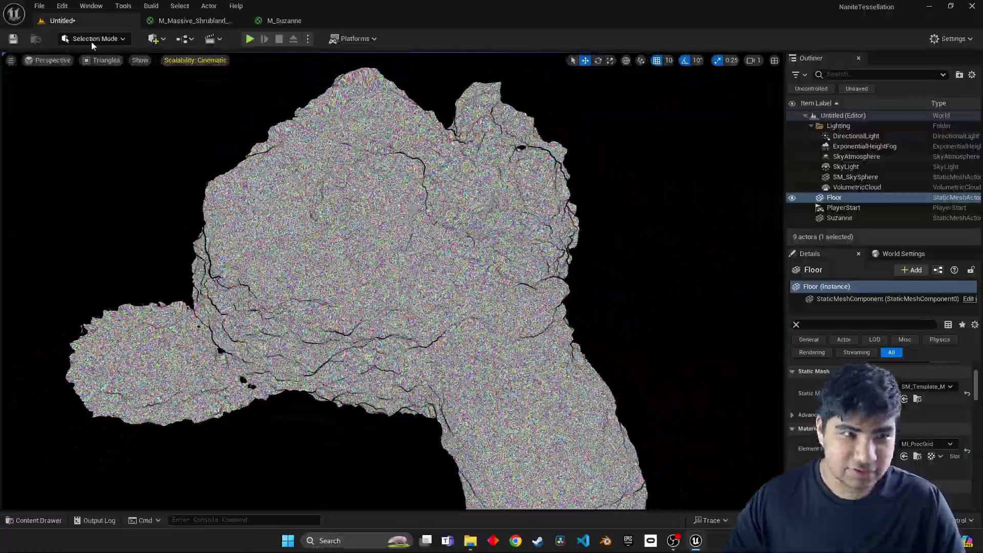
click(299, 19)
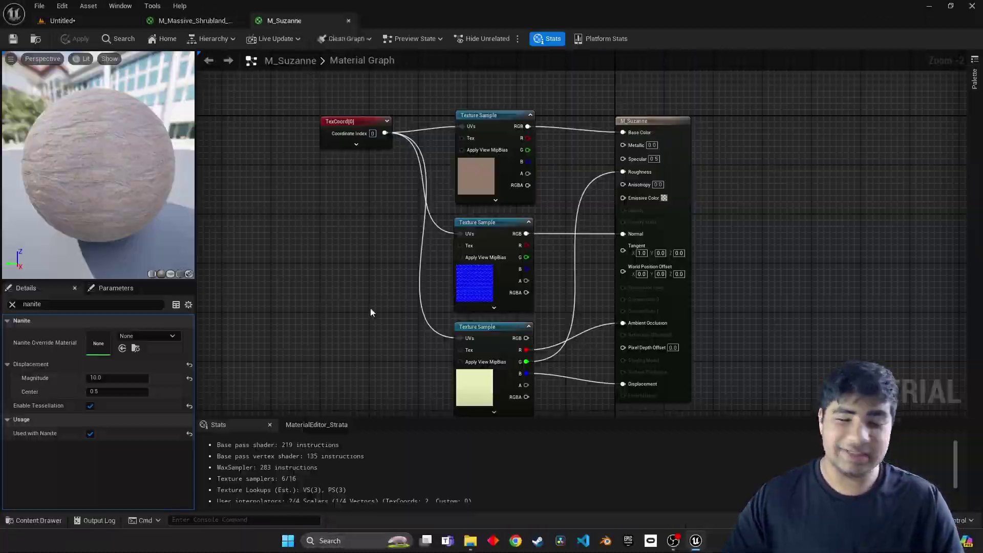